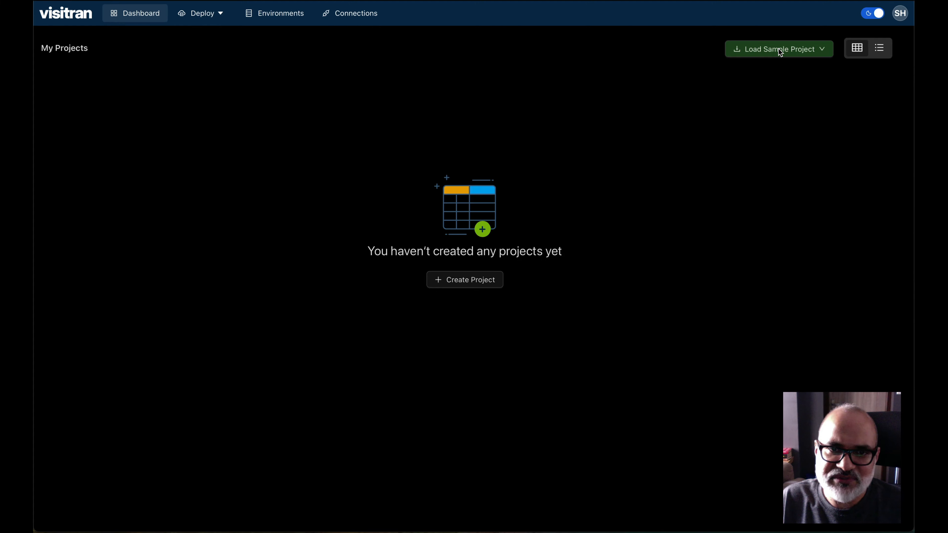
- Load the finalized version of the Jaffle Shop sample project and open it
{"action": "left_click", "coordinate": [796, 52]}
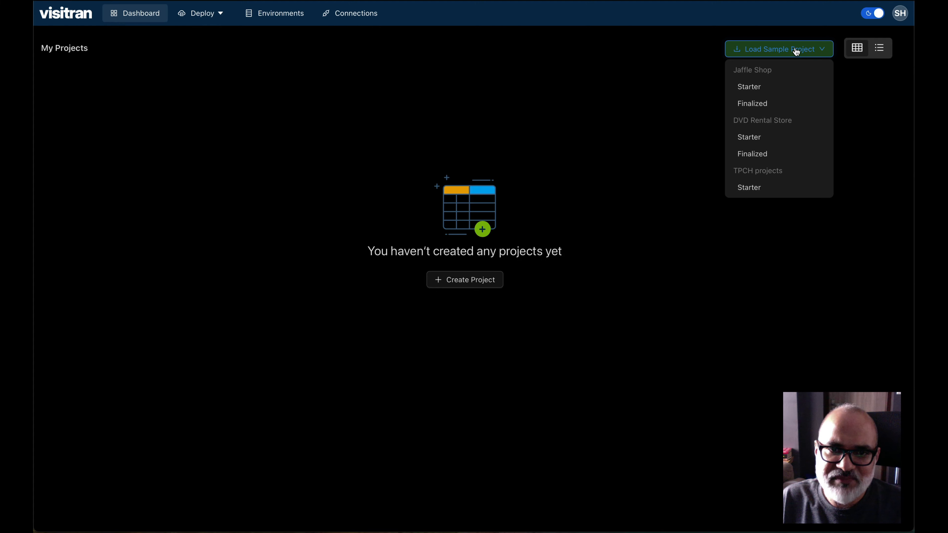
{"action": "left_click", "coordinate": [786, 107]}
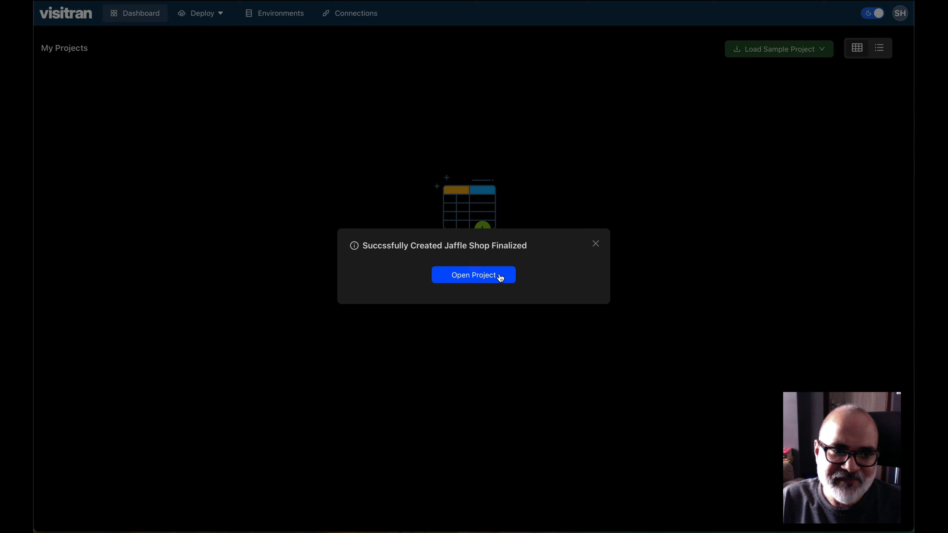
{"action": "left_click", "coordinate": [477, 278]}
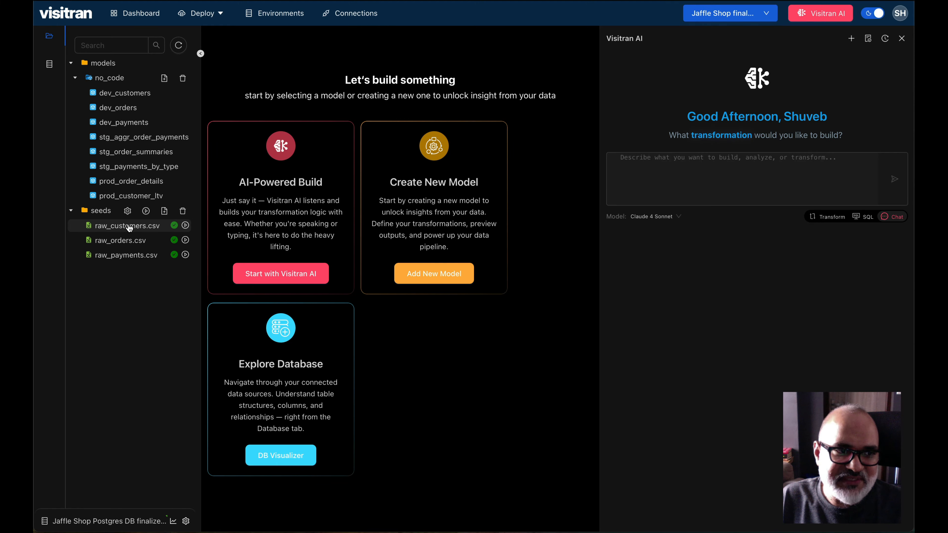
- Open the raw_customers.csv seed, close the Visitran AI assistant for more room, and look through the customer rows
{"action": "left_click", "coordinate": [140, 229]}
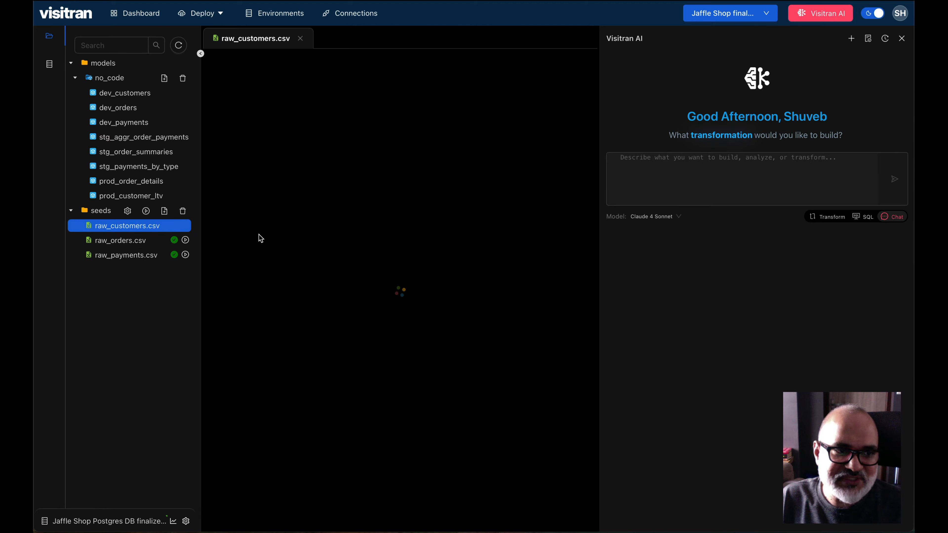
{"action": "left_click", "coordinate": [902, 39]}
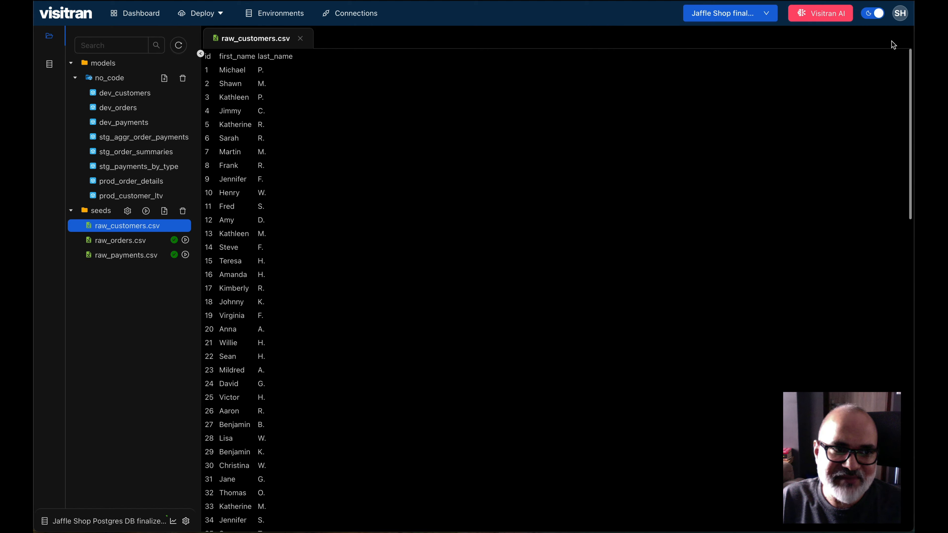
{"action": "scroll", "coordinate": [255, 120], "scroll_direction": "down", "scroll_amount": 5}
{"action": "scroll", "coordinate": [255, 121], "scroll_direction": "up", "scroll_amount": 5}
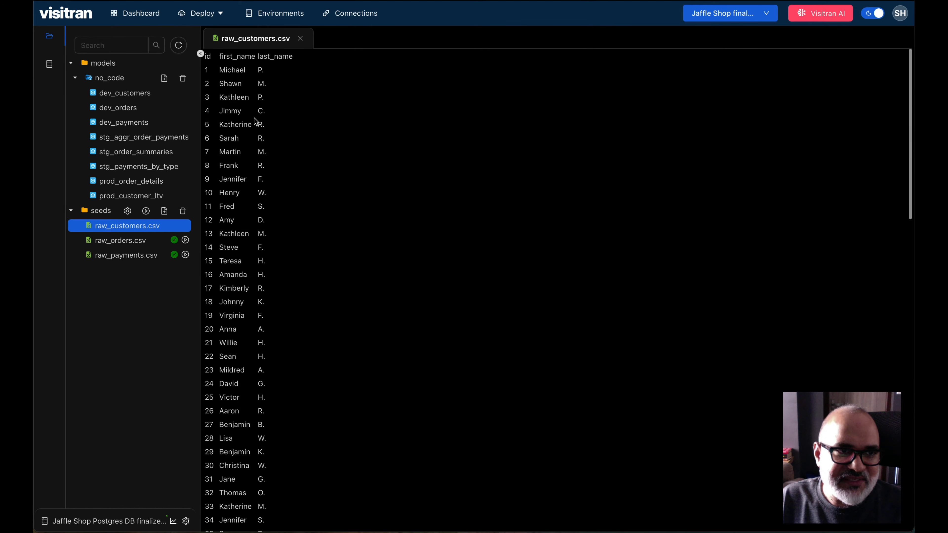
- Review the raw_orders.csv and raw_payments.csv seeds, and close all open seed files
{"action": "left_click", "coordinate": [127, 243]}
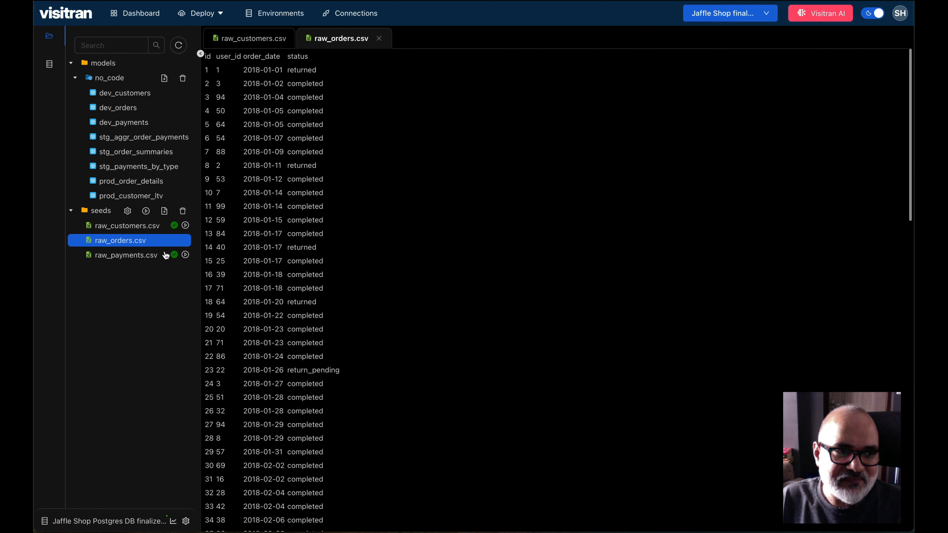
{"action": "left_click", "coordinate": [126, 257]}
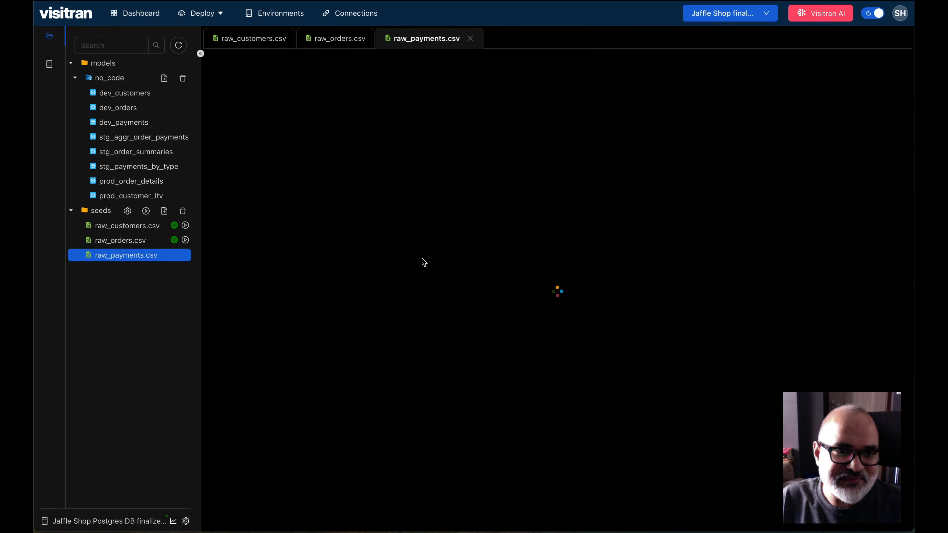
{"action": "scroll", "coordinate": [423, 262], "scroll_direction": "down", "scroll_amount": 15}
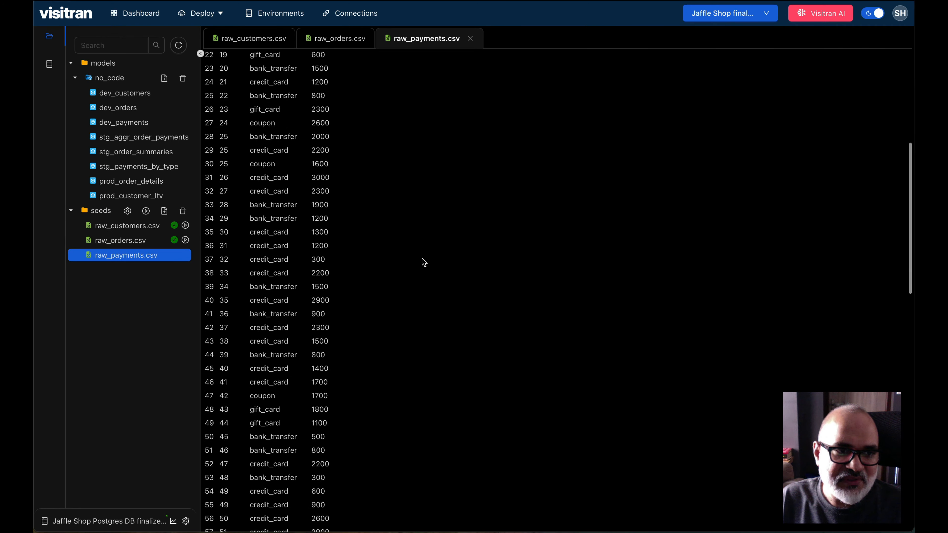
{"action": "scroll", "coordinate": [424, 263], "scroll_direction": "up", "scroll_amount": 15}
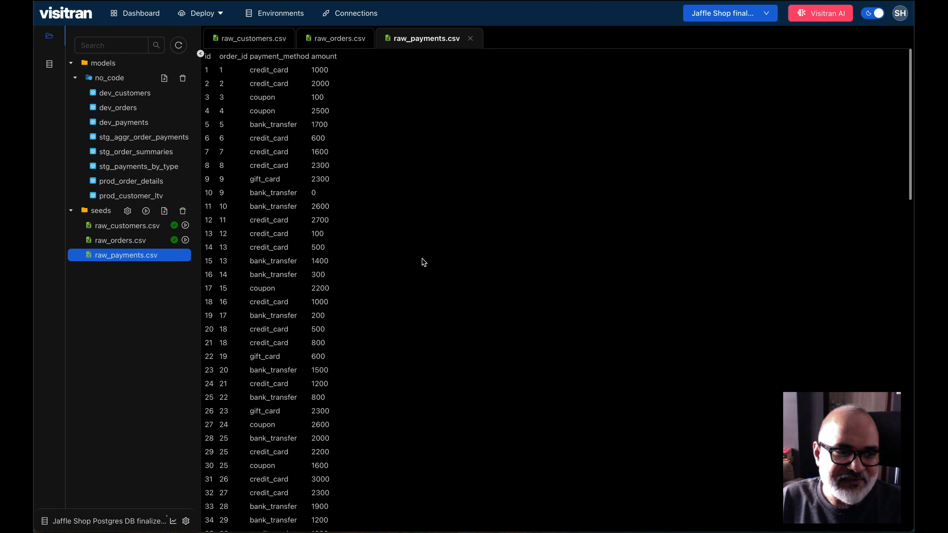
{"action": "left_click", "coordinate": [470, 39]}
{"action": "left_click", "coordinate": [380, 39]}
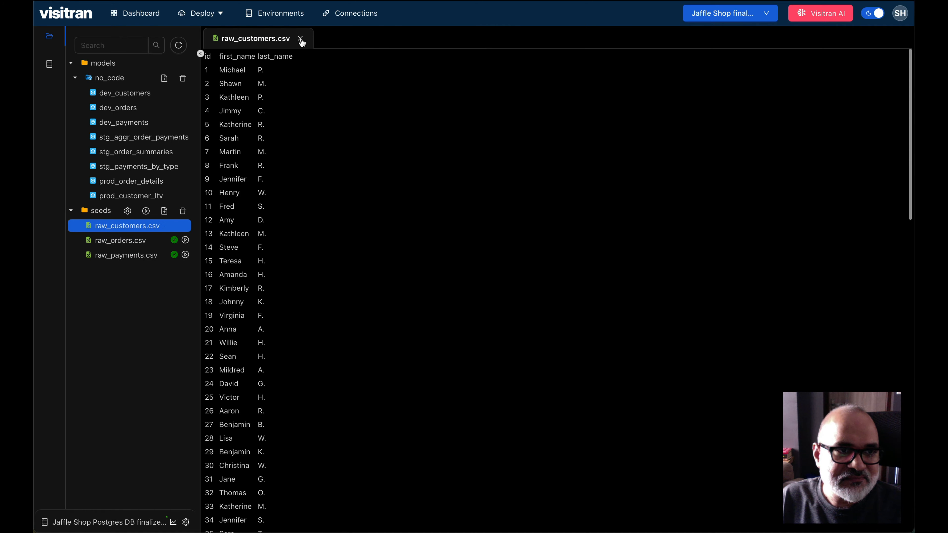
{"action": "left_click", "coordinate": [300, 39]}
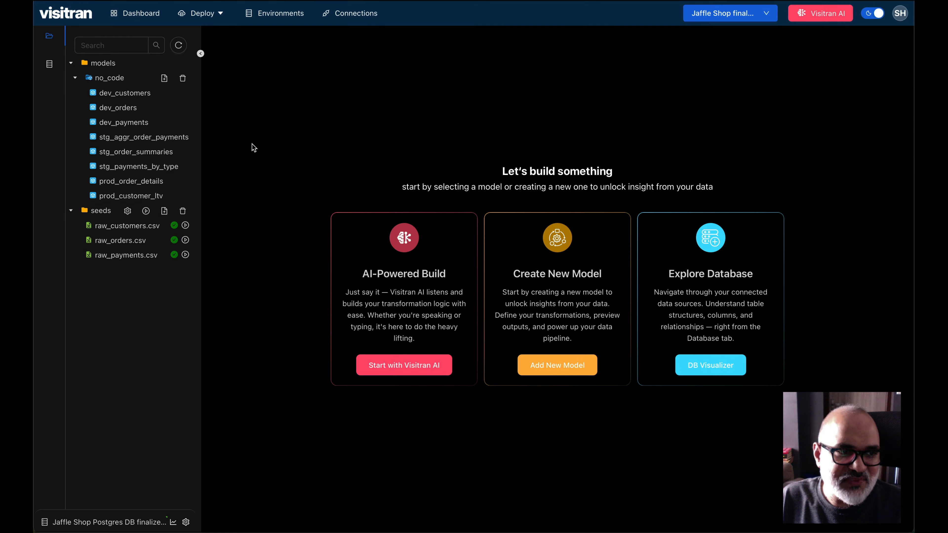
- Examine the output tables of the prod_customer_ltv and prod_order_details models, including the payment total columns
{"action": "left_click", "coordinate": [131, 198]}
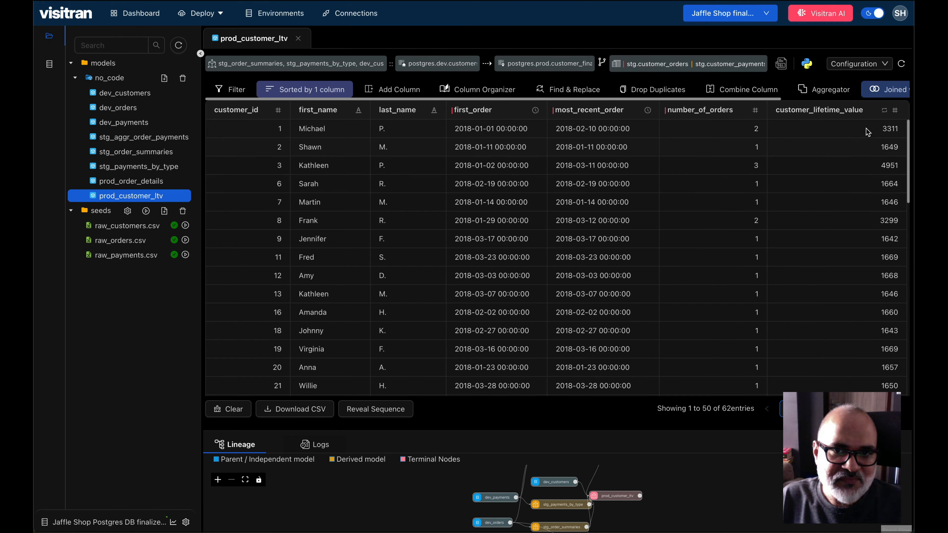
{"action": "scroll", "coordinate": [881, 172], "scroll_direction": "down", "scroll_amount": 10}
{"action": "scroll", "coordinate": [881, 172], "scroll_direction": "up", "scroll_amount": 10}
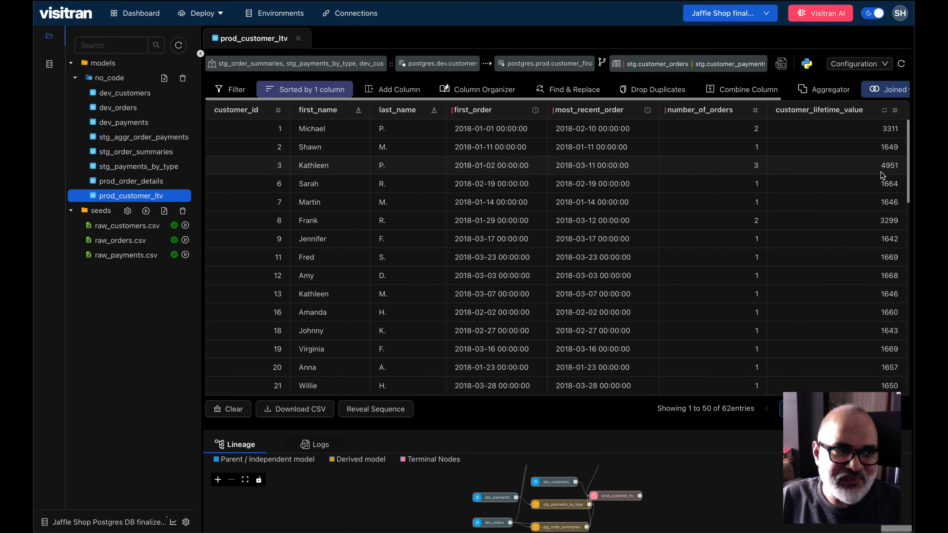
{"action": "left_click", "coordinate": [124, 183]}
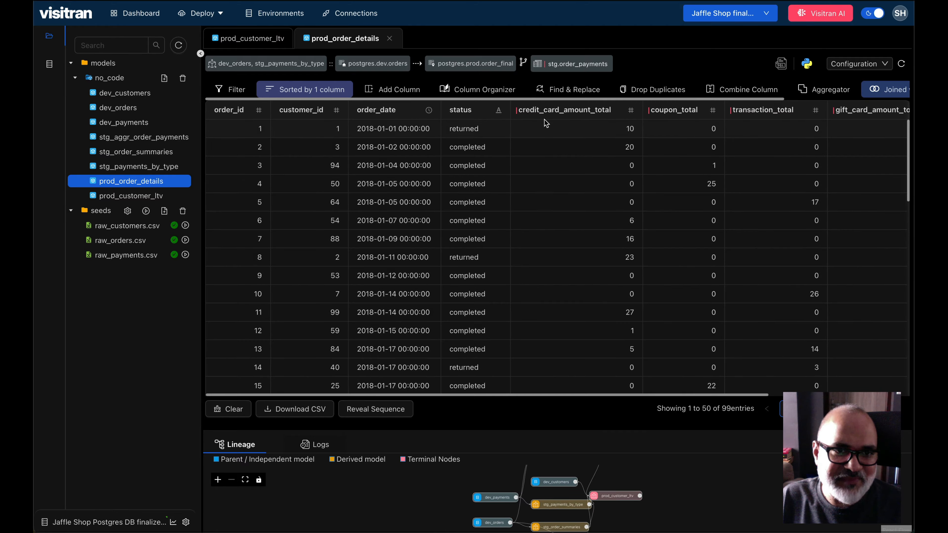
{"action": "scroll", "coordinate": [552, 184], "scroll_direction": "right", "scroll_amount": 5}
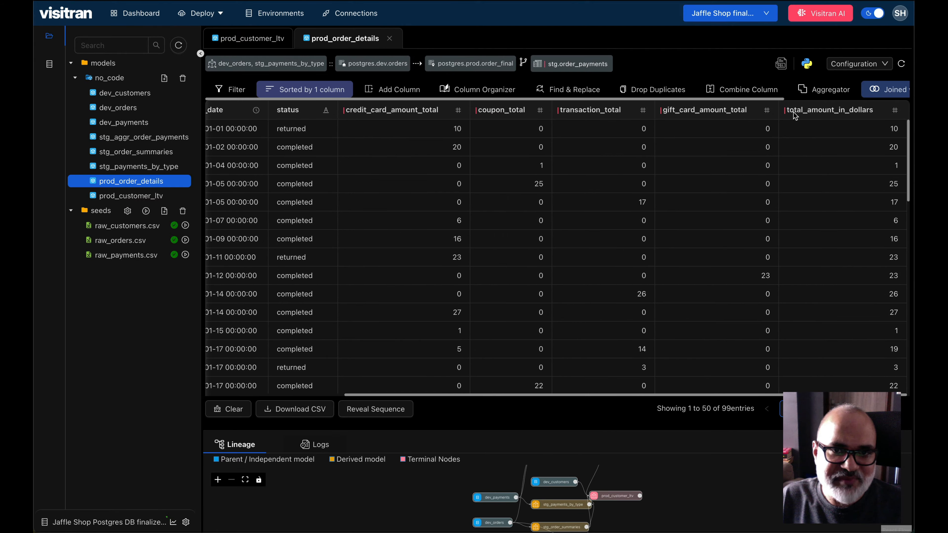
{"action": "scroll", "coordinate": [690, 170], "scroll_direction": "left", "scroll_amount": 5}
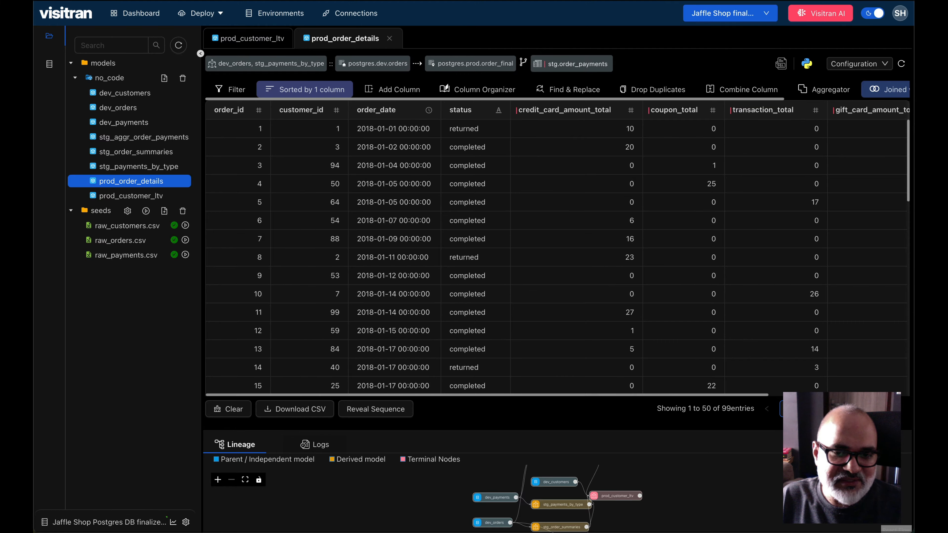
- Expand the lineage graph and rearrange the dev_customers, prod_customer_ltv and stg_aggr_order_payments nodes so the model dependencies are easier to follow
{"action": "left_click", "coordinate": [865, 432]}
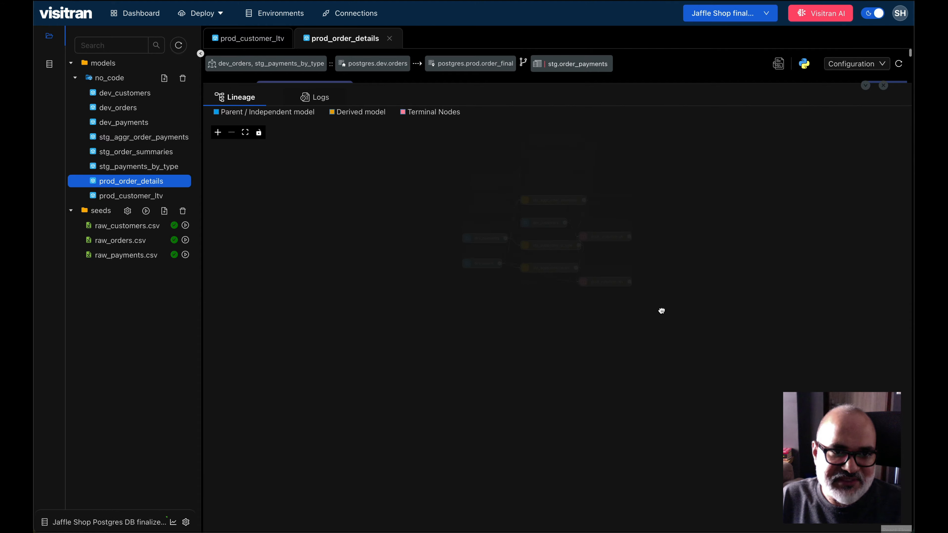
{"action": "scroll", "coordinate": [687, 297], "scroll_direction": "up", "scroll_amount": 5}
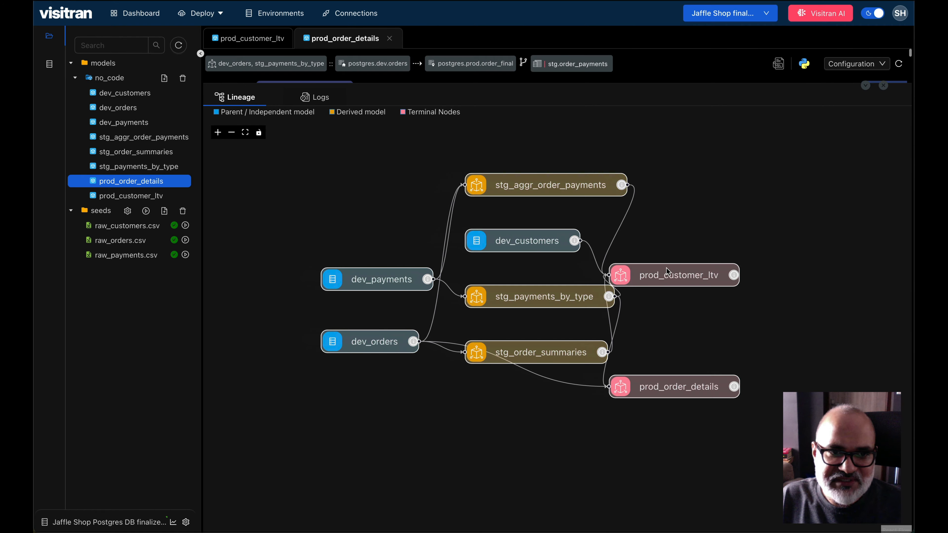
{"action": "left_click_drag", "start_coordinate": [545, 244], "coordinate": [437, 287]}
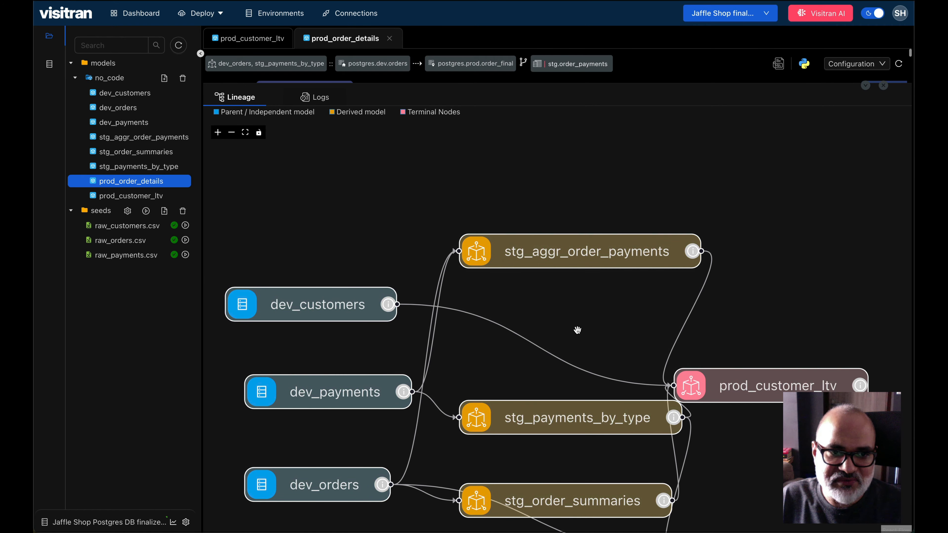
{"action": "left_click_drag", "start_coordinate": [741, 271], "coordinate": [760, 278]}
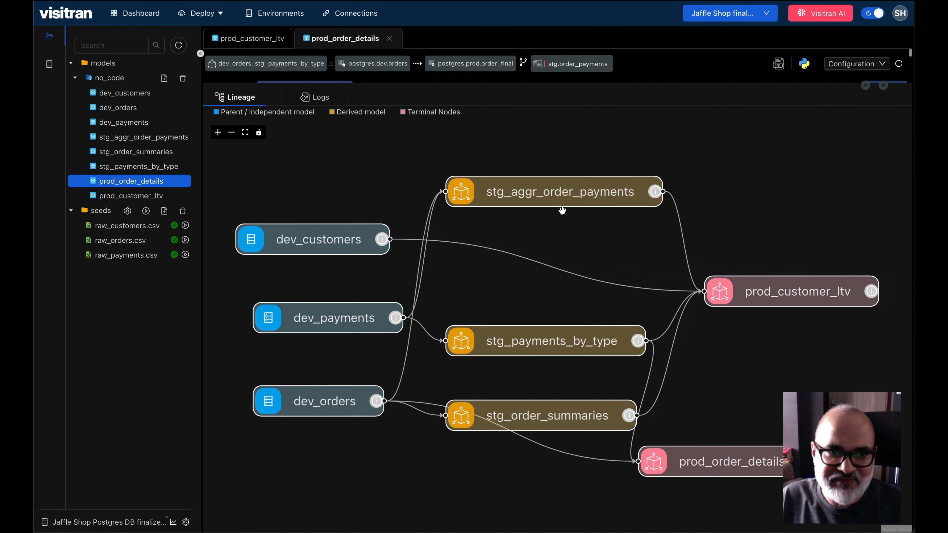
{"action": "left_click_drag", "start_coordinate": [555, 206], "coordinate": [546, 244]}
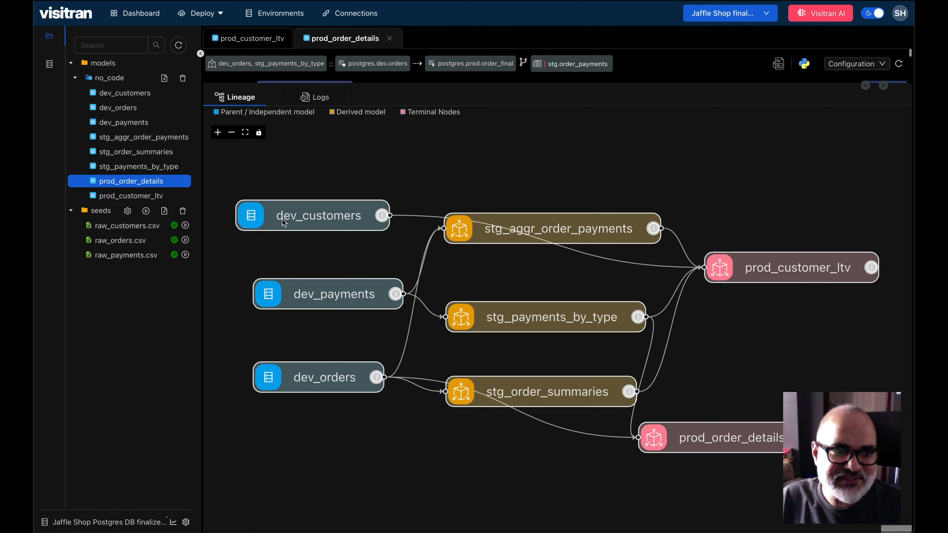
- Load the starter version of the Jaffle Shop sample project from the dashboard and open it without the Visitran AI assistant showing
{"action": "left_click", "coordinate": [146, 18]}
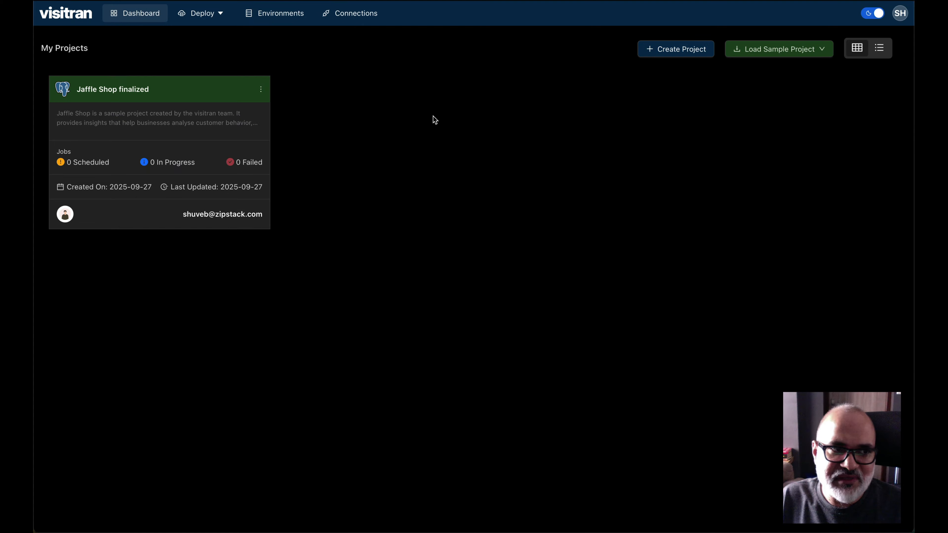
{"action": "left_click", "coordinate": [779, 51]}
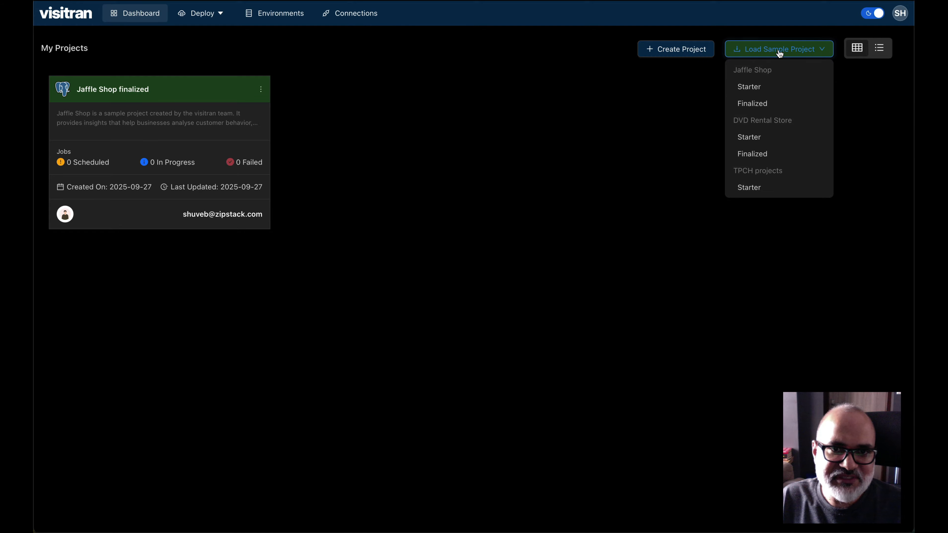
{"action": "left_click", "coordinate": [782, 90]}
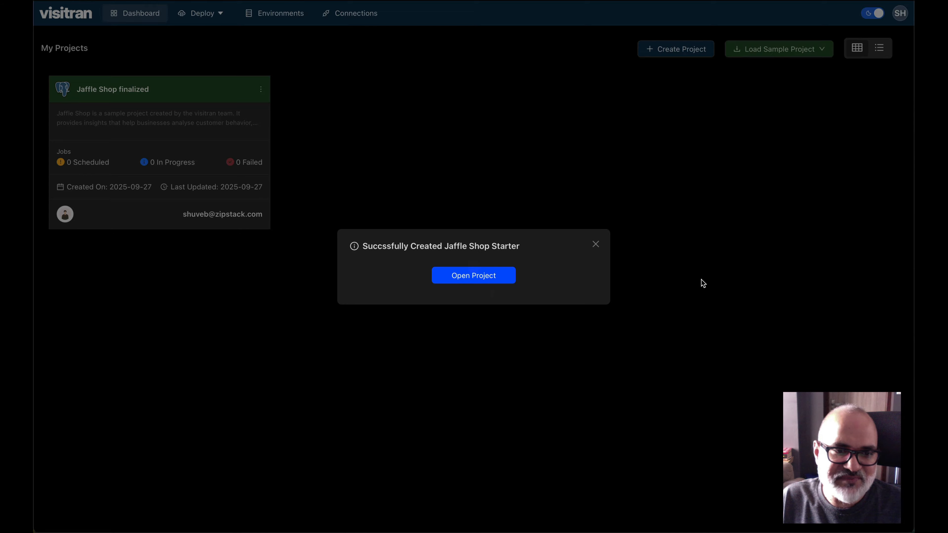
{"action": "left_click", "coordinate": [501, 278]}
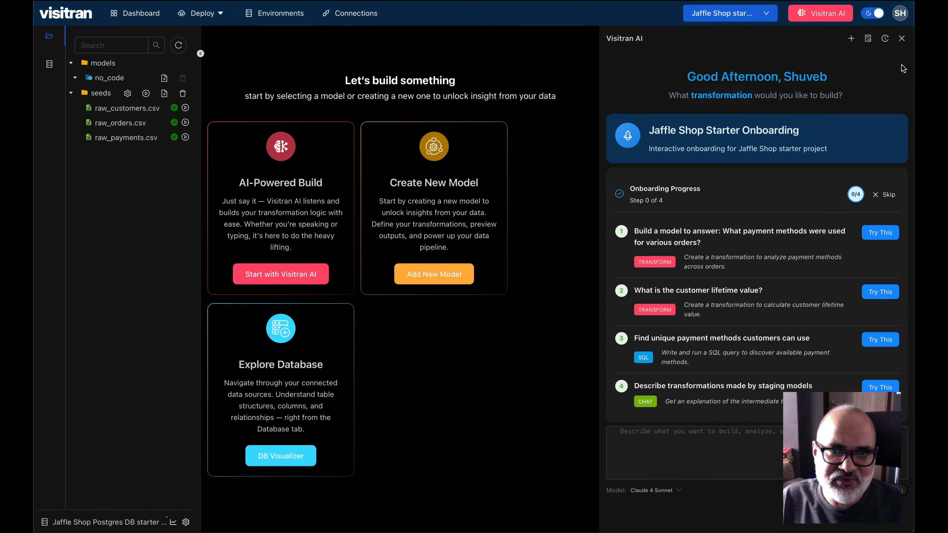
{"action": "left_click", "coordinate": [902, 38]}
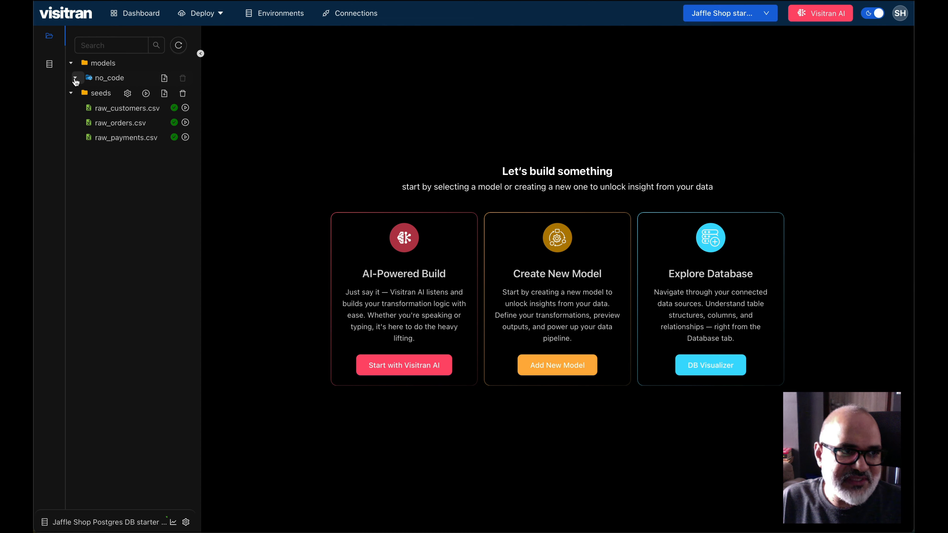
- Inspect the raw_customers.csv seed and the columns of the raw_customers, raw_orders and raw_payments tables in the database's raw schema, and return to the project files
{"action": "left_click", "coordinate": [136, 109]}
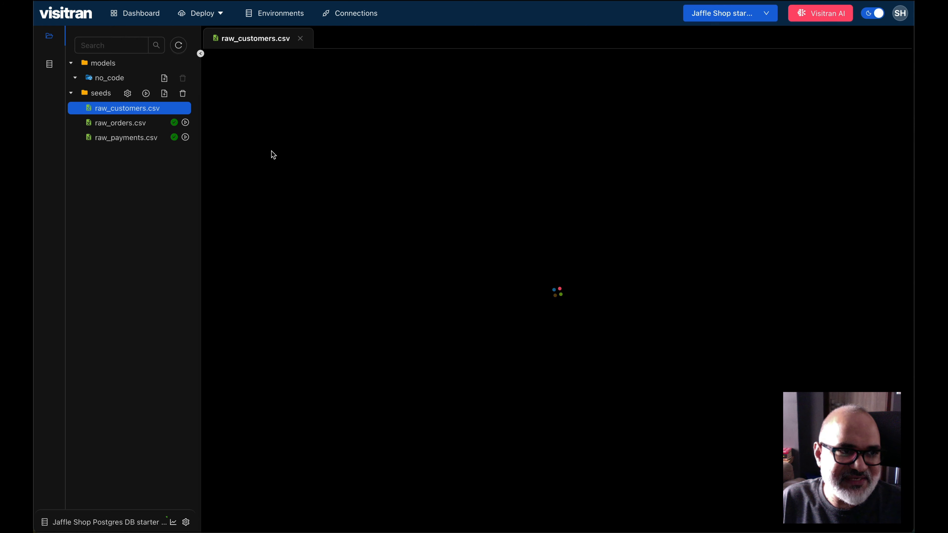
{"action": "left_click", "coordinate": [49, 64]}
{"action": "left_click", "coordinate": [71, 64]}
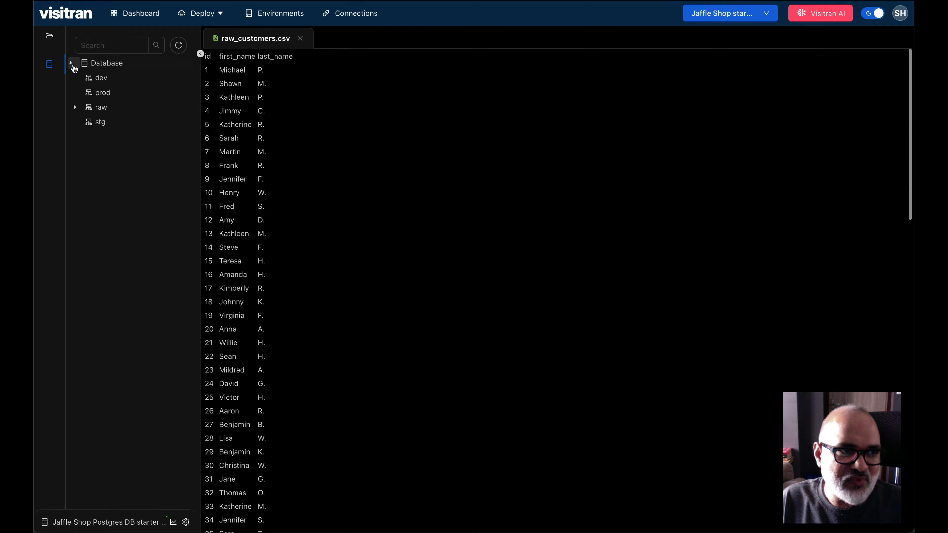
{"action": "left_click", "coordinate": [75, 107]}
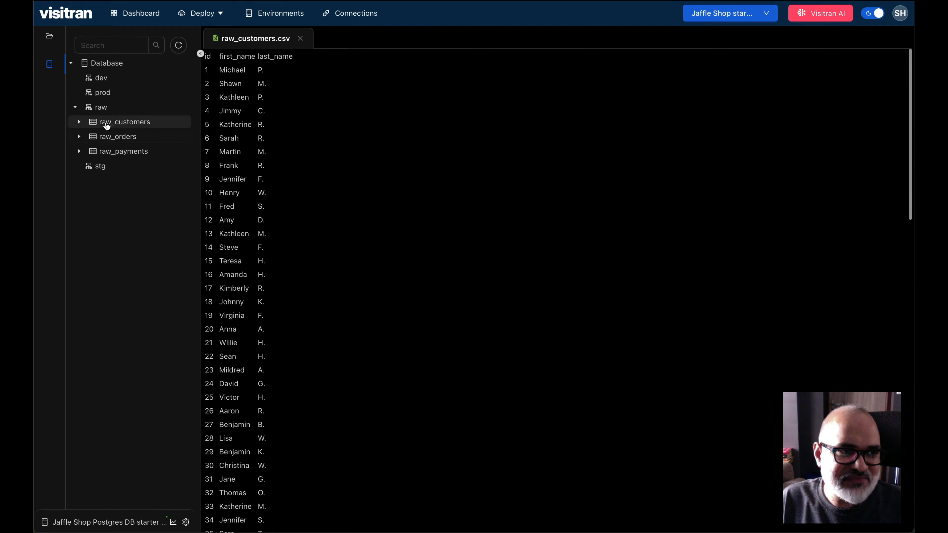
{"action": "left_click", "coordinate": [146, 123]}
{"action": "left_click", "coordinate": [79, 122]}
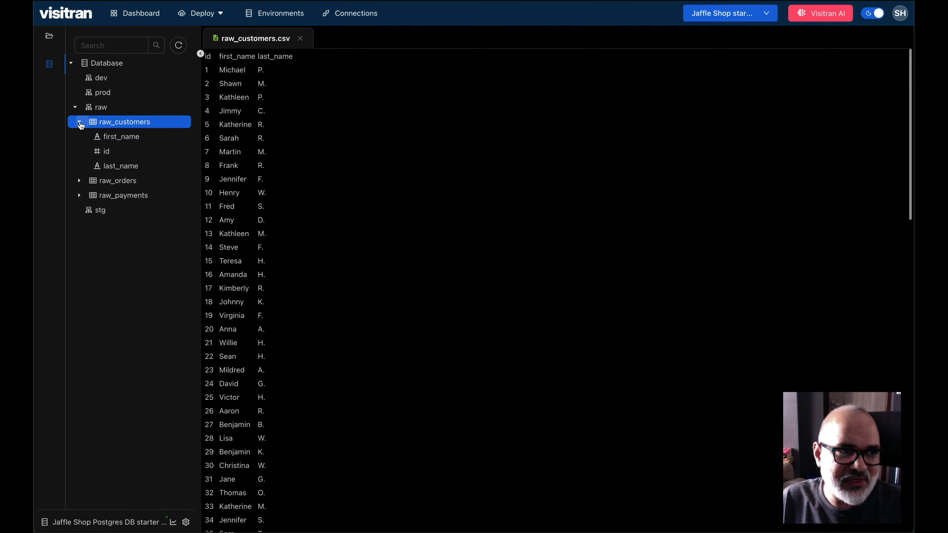
{"action": "left_click", "coordinate": [79, 181]}
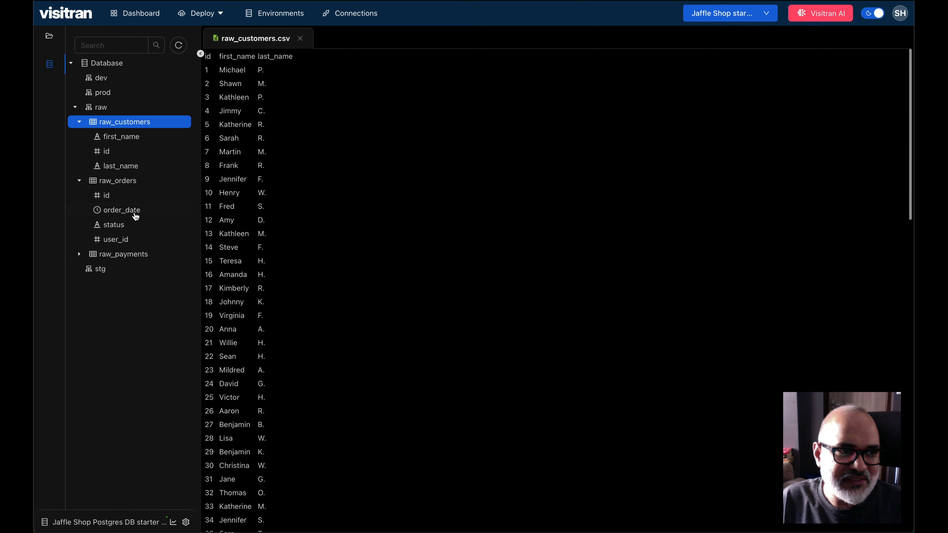
{"action": "left_click", "coordinate": [80, 254]}
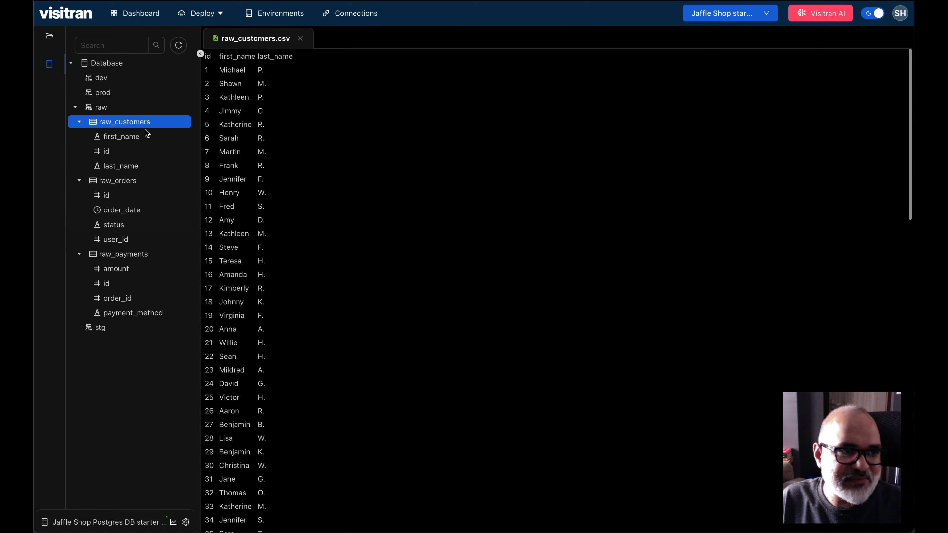
{"action": "left_click", "coordinate": [150, 181]}
{"action": "left_click", "coordinate": [159, 255]}
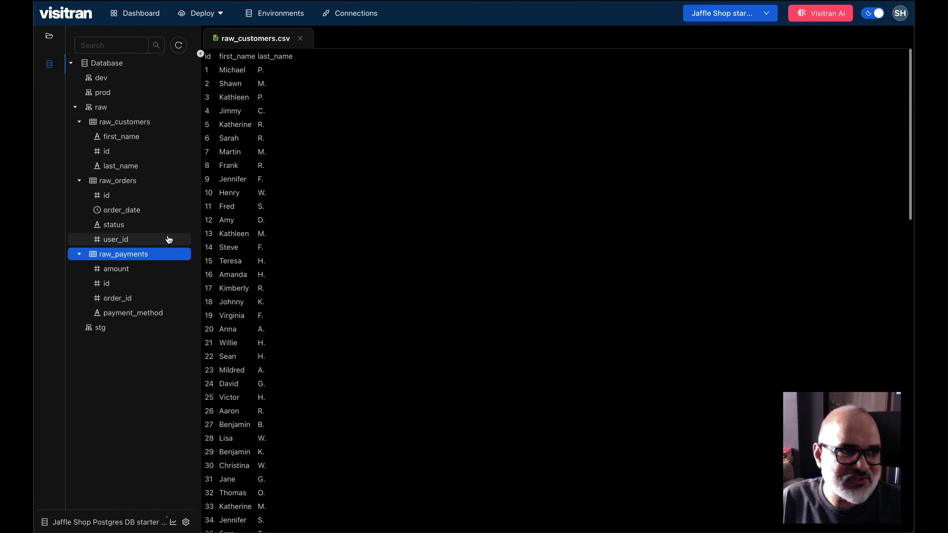
{"action": "left_click", "coordinate": [50, 36]}
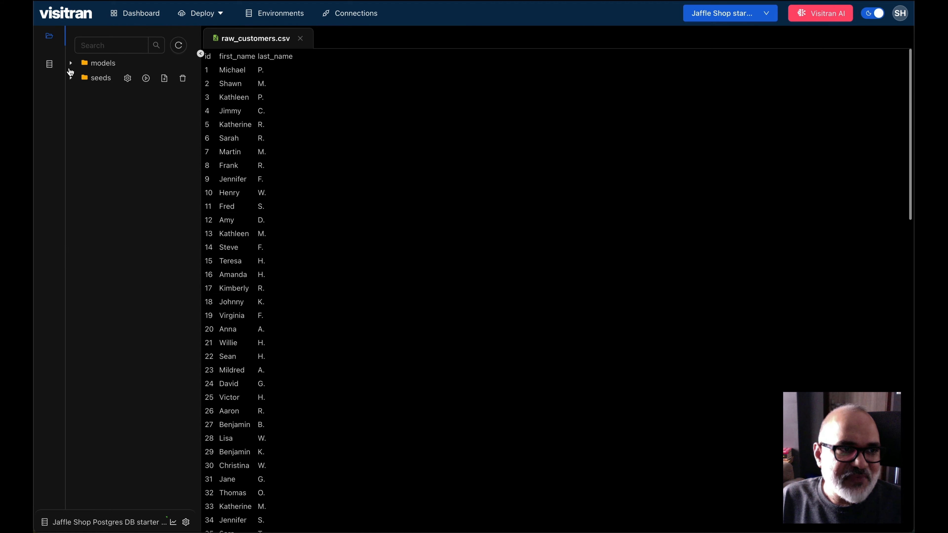
- Create a new model named dev_payments under no_code in the project's models folder
{"action": "left_click", "coordinate": [72, 78]}
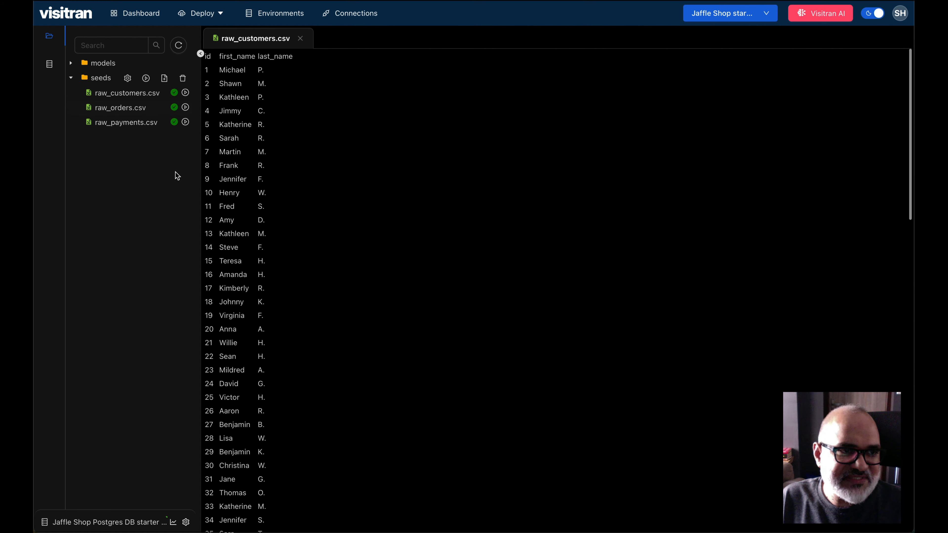
{"action": "left_click", "coordinate": [71, 63]}
{"action": "left_click", "coordinate": [118, 79]}
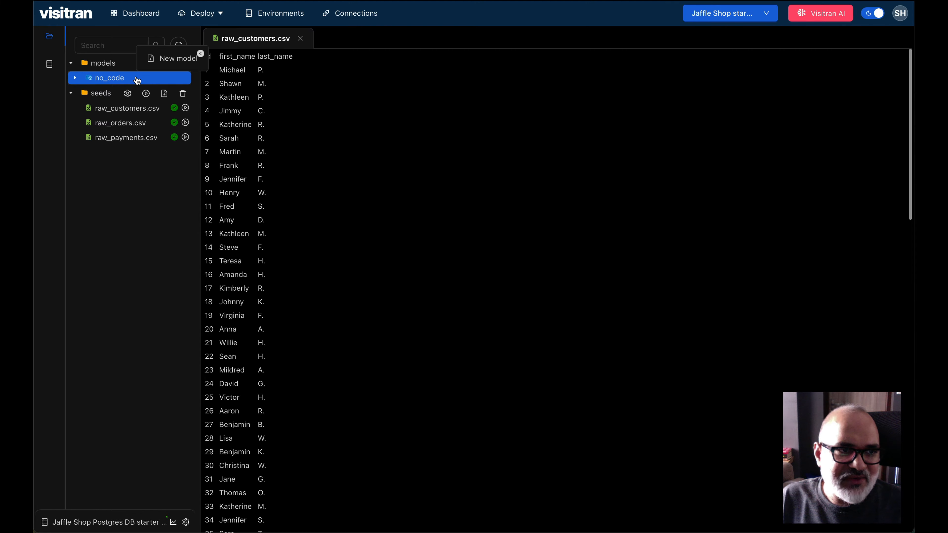
{"action": "left_click", "coordinate": [166, 58]}
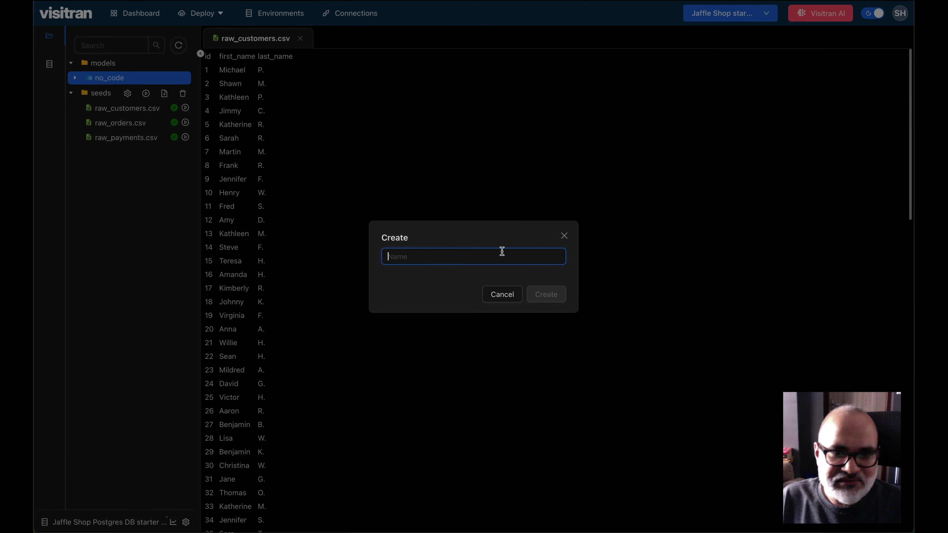
{"action": "type", "text": "de"}
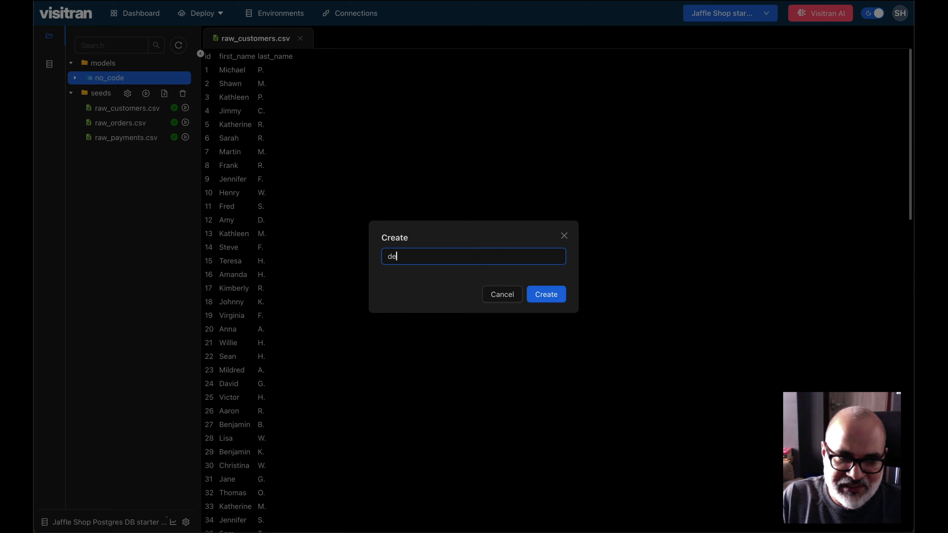
{"action": "type", "text": "v_payments"}
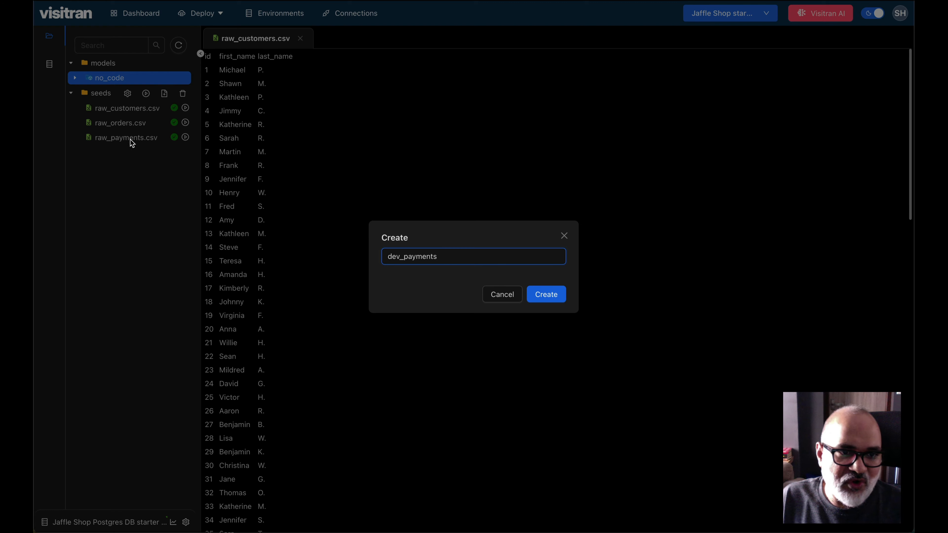
{"action": "left_click", "coordinate": [547, 295]}
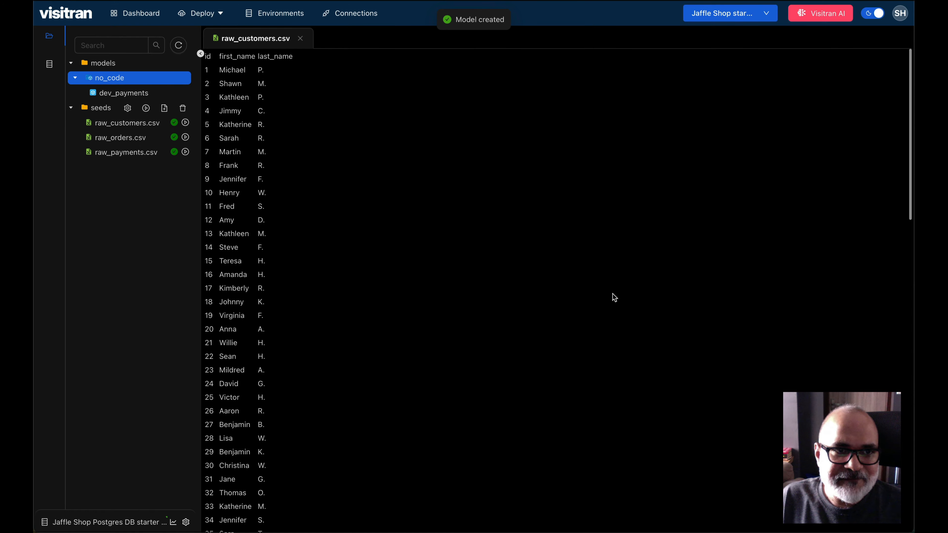
- Configure dev_payments as a root model with source table raw_payments in schema raw and destination table dev_payments in schema dev
{"action": "left_click", "coordinate": [134, 92]}
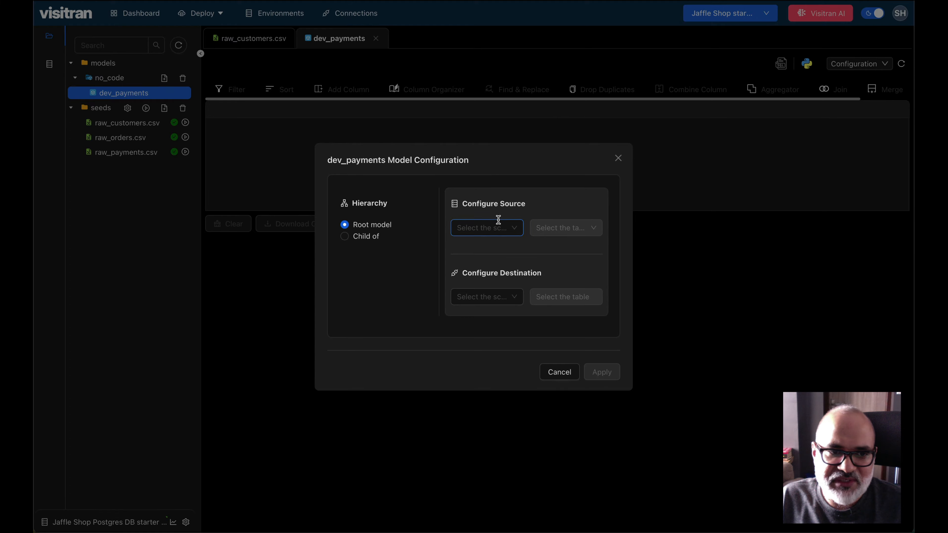
{"action": "left_click", "coordinate": [496, 228]}
{"action": "left_click", "coordinate": [485, 283]}
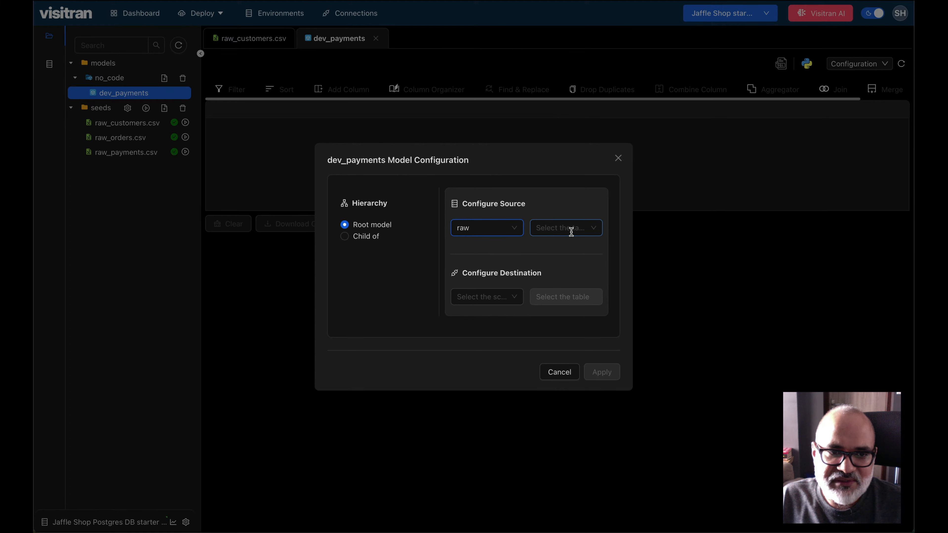
{"action": "left_click", "coordinate": [570, 229]}
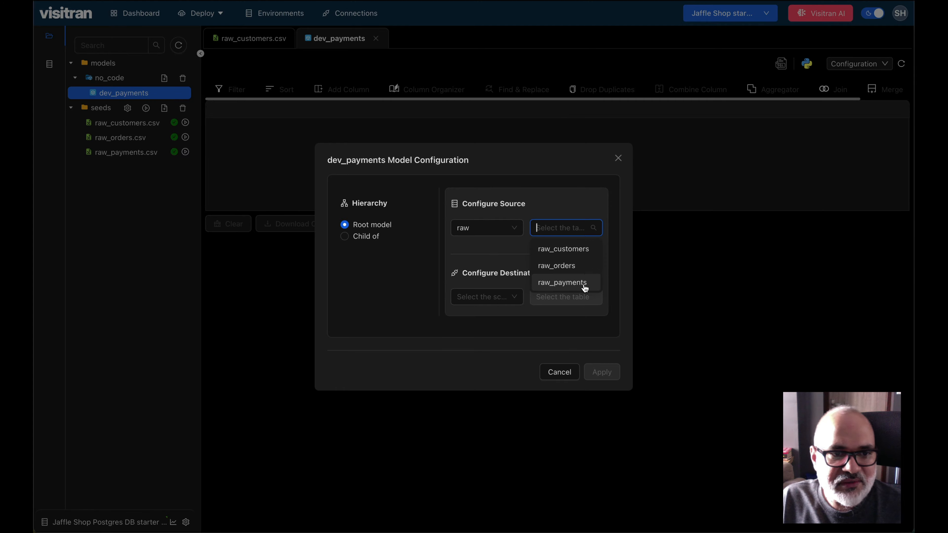
{"action": "left_click", "coordinate": [588, 283]}
{"action": "left_click", "coordinate": [485, 297]}
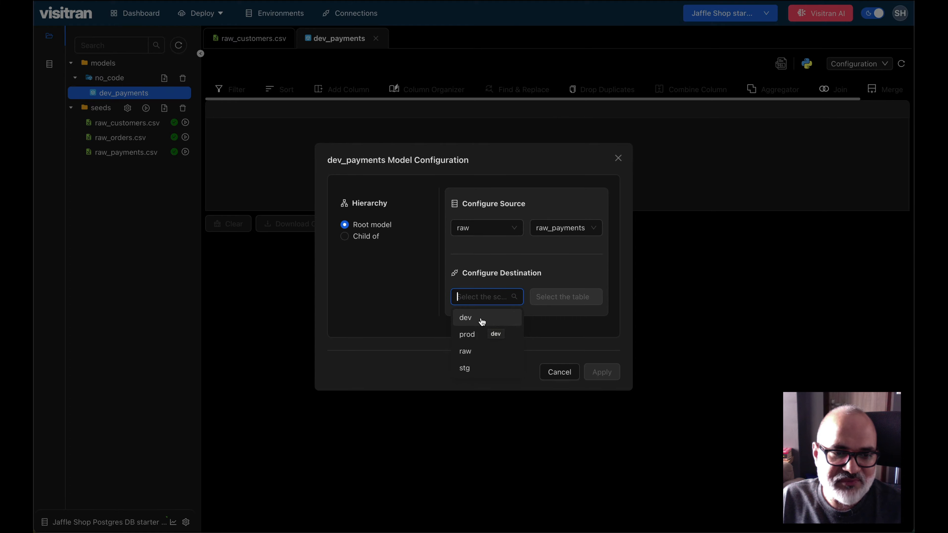
{"action": "left_click", "coordinate": [483, 318]}
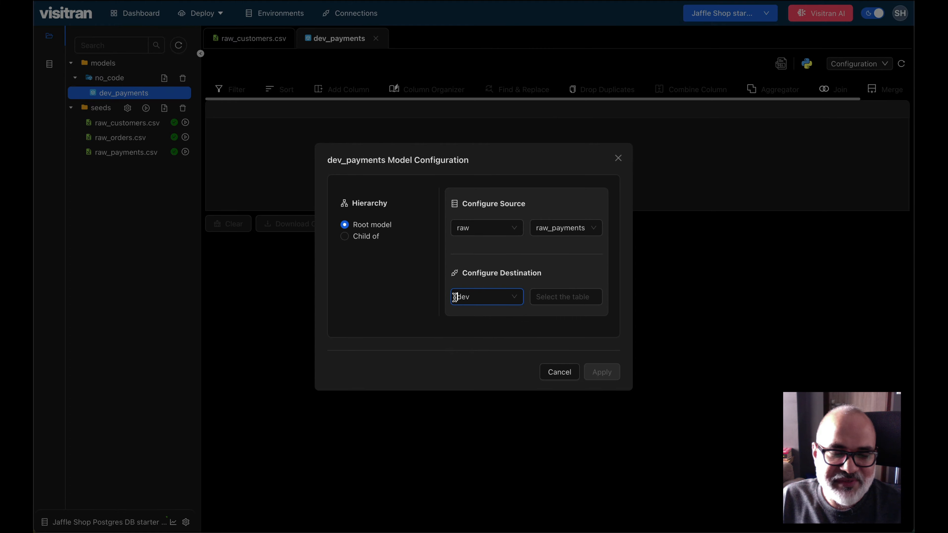
{"action": "left_click", "coordinate": [563, 301]}
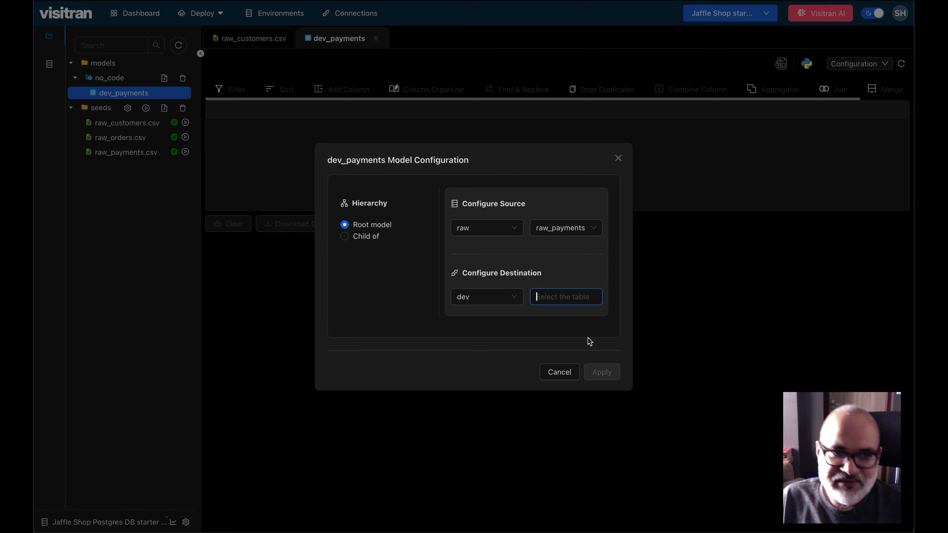
{"action": "type", "text": "dev_payments"}
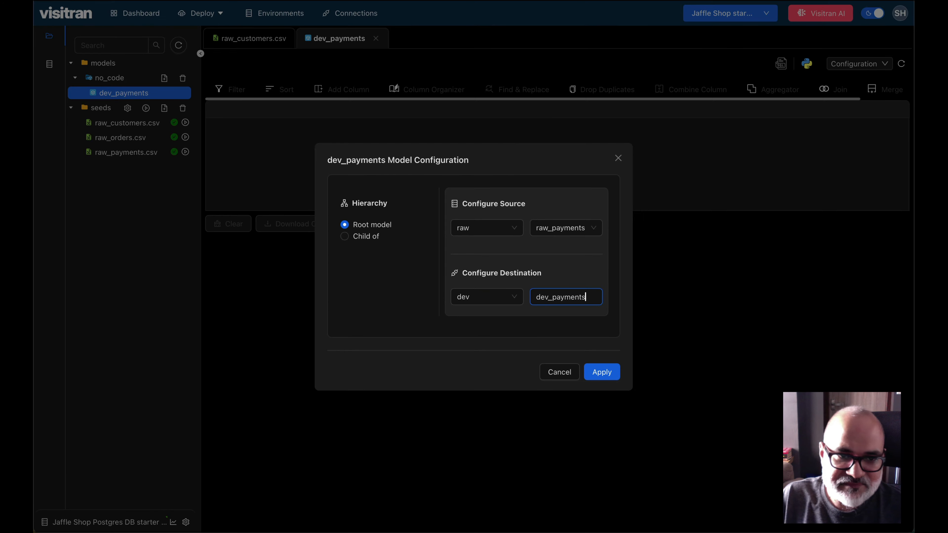
{"action": "left_click", "coordinate": [604, 372]}
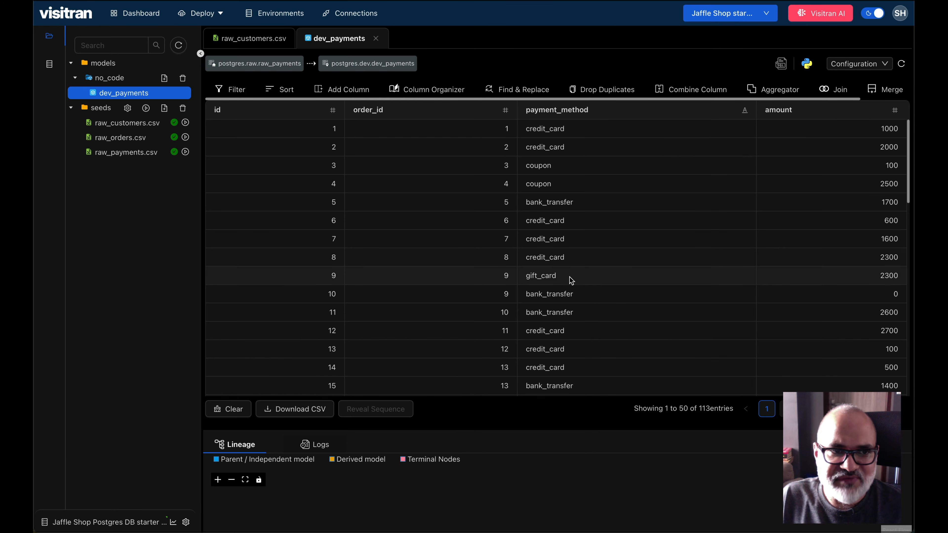
- Rename the id column of the dev_payments model to payment_id
{"action": "scroll", "coordinate": [570, 278], "scroll_direction": "down", "scroll_amount": 5}
{"action": "scroll", "coordinate": [570, 279], "scroll_direction": "up", "scroll_amount": 5}
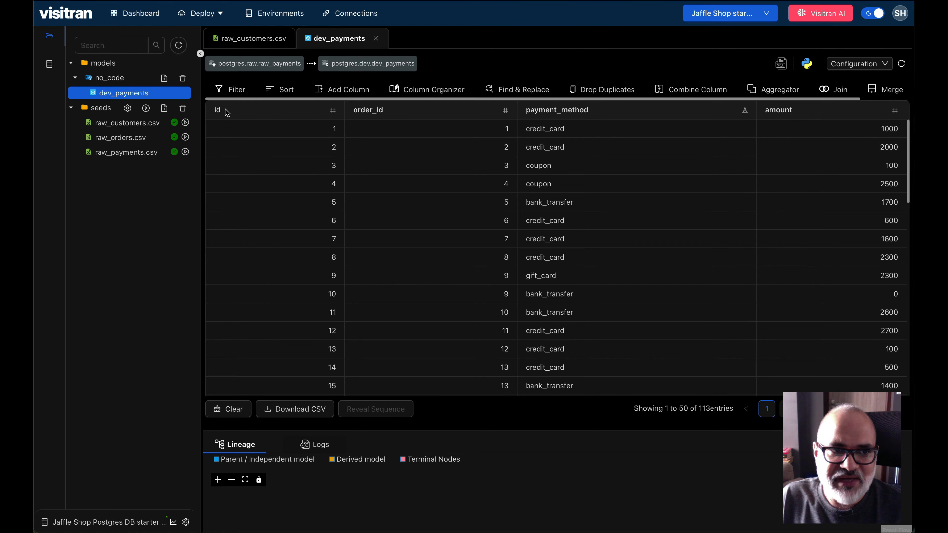
{"action": "double_click", "coordinate": [218, 114]}
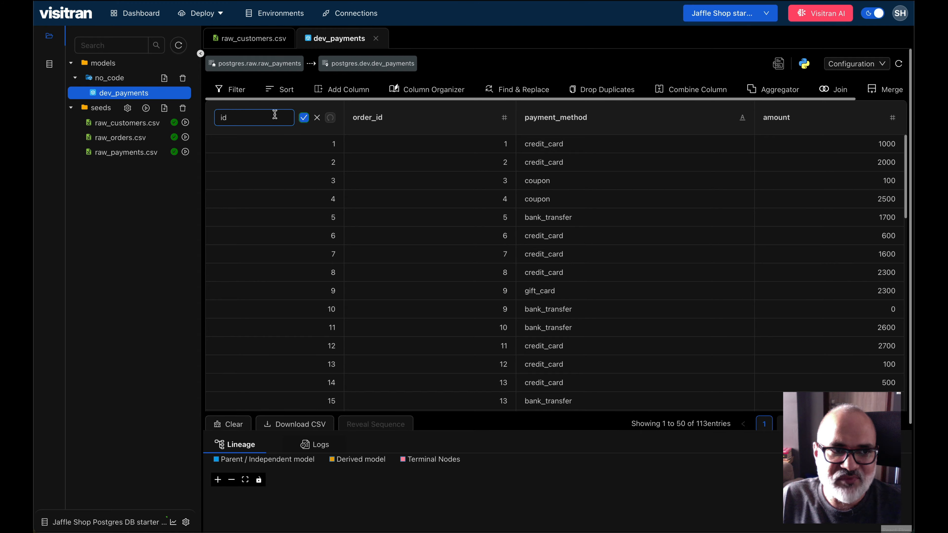
{"action": "double_click", "coordinate": [255, 116]}
{"action": "left_click", "coordinate": [255, 116]}
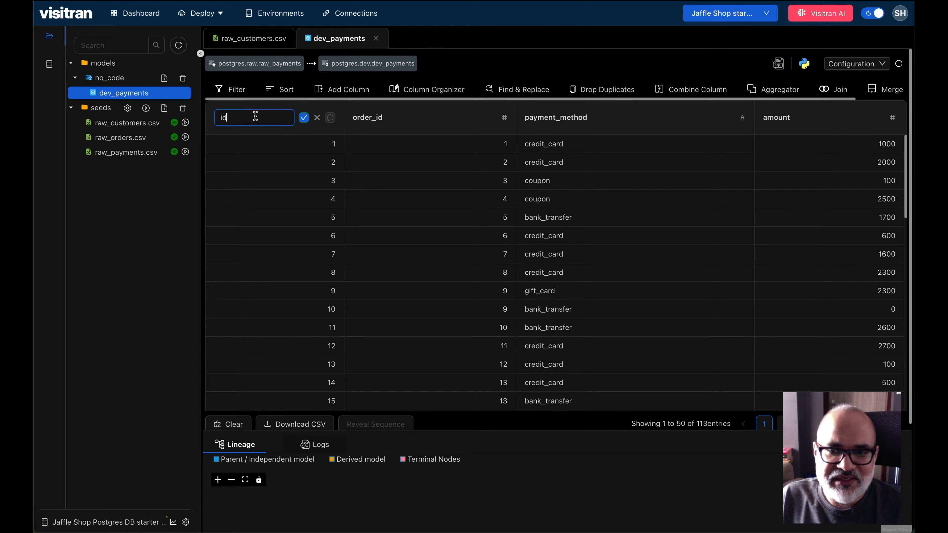
{"action": "key", "text": "Left"}
{"action": "type", "text": "payment"}
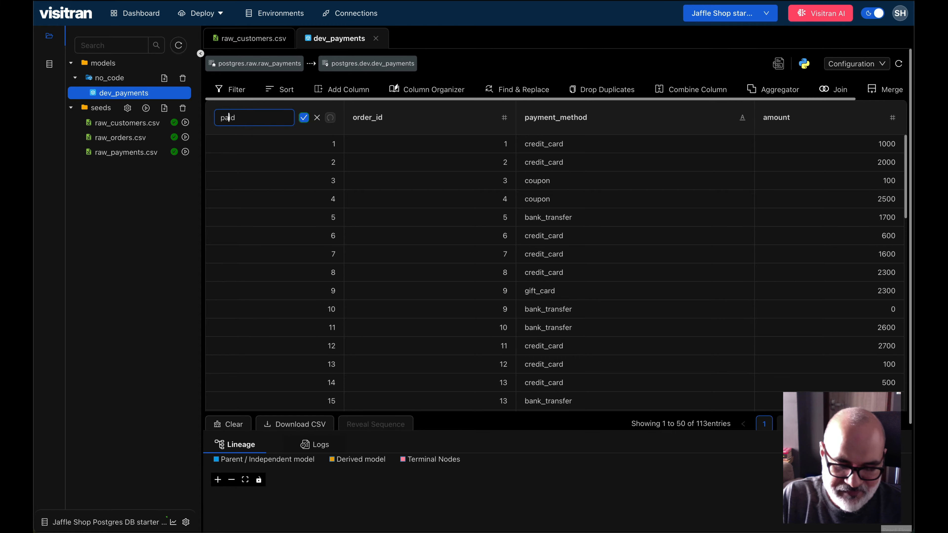
{"action": "type", "text": "_"}
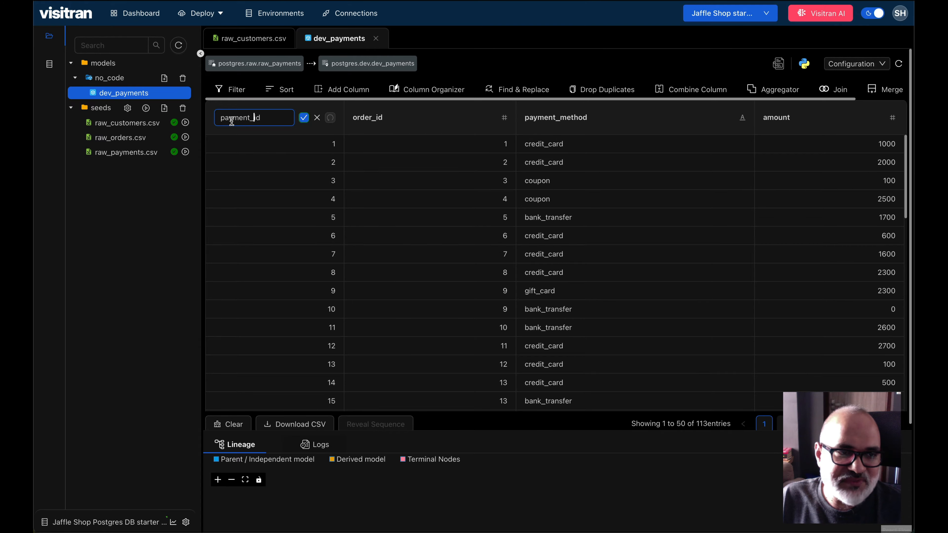
{"action": "left_click", "coordinate": [304, 118]}
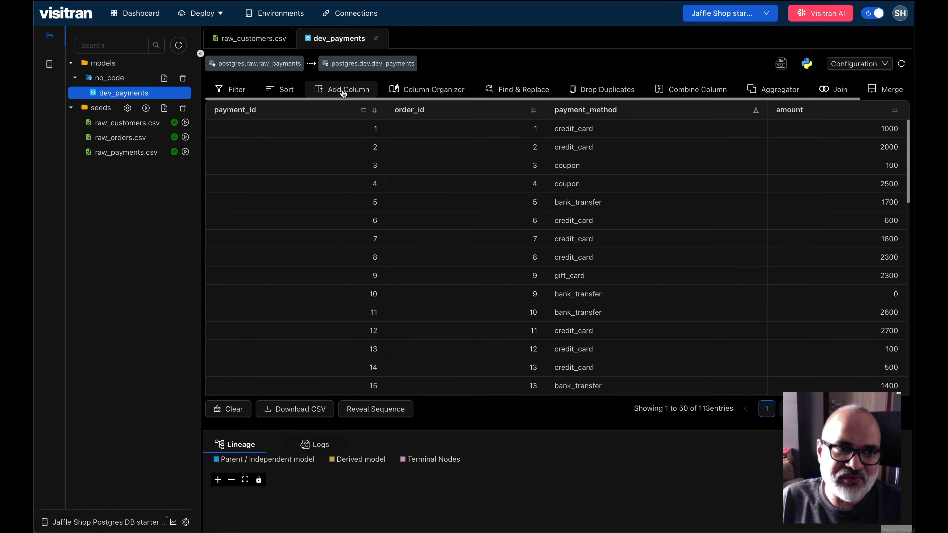
- Start adding a column to the dev_payments model and name it amount_in_dollars
{"action": "scroll", "coordinate": [867, 152], "scroll_direction": "down", "scroll_amount": 3}
{"action": "scroll", "coordinate": [869, 156], "scroll_direction": "up", "scroll_amount": 3}
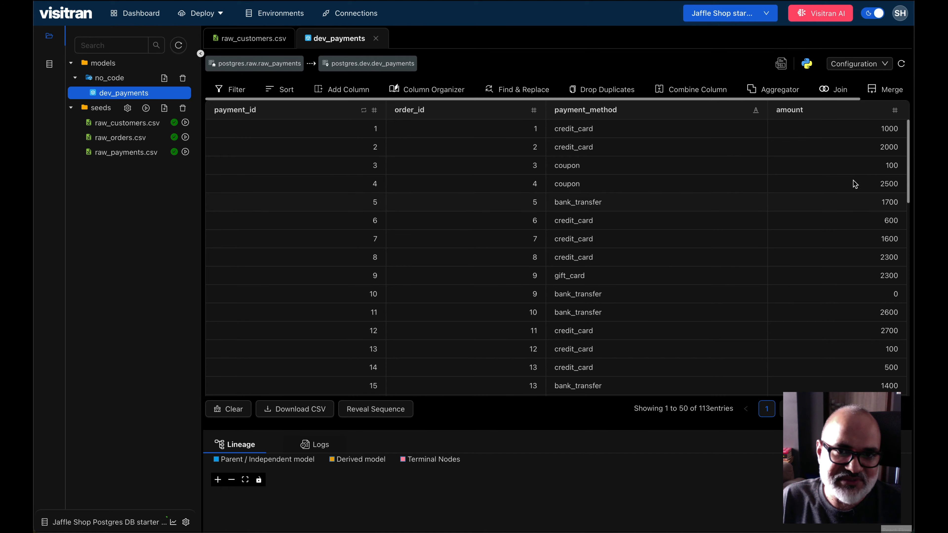
{"action": "left_click", "coordinate": [341, 91]}
{"action": "left_click", "coordinate": [474, 235]}
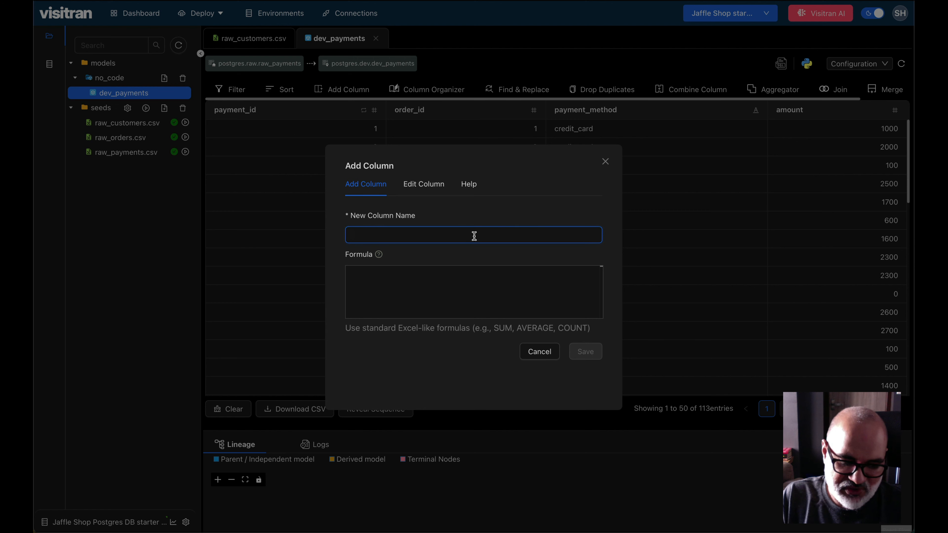
{"action": "type", "text": "amou"}
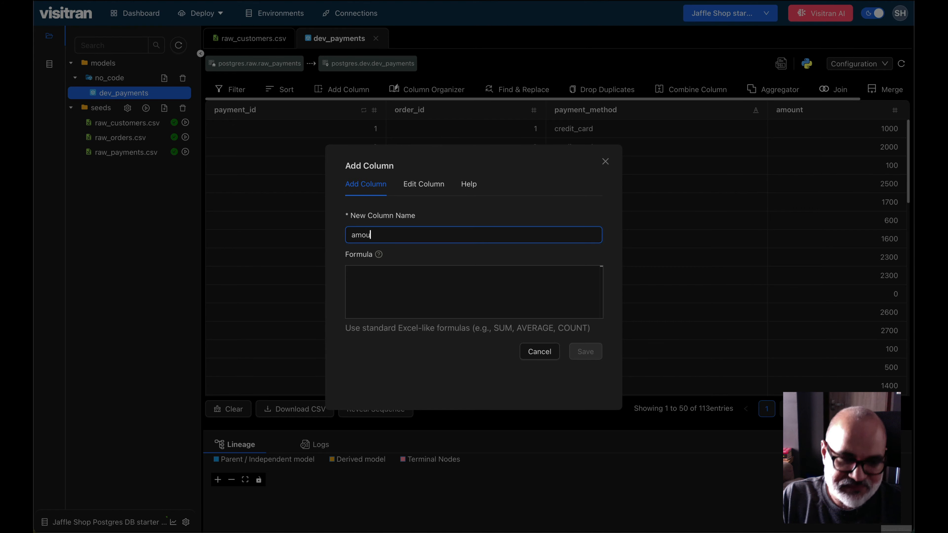
{"action": "type", "text": "nt_in"}
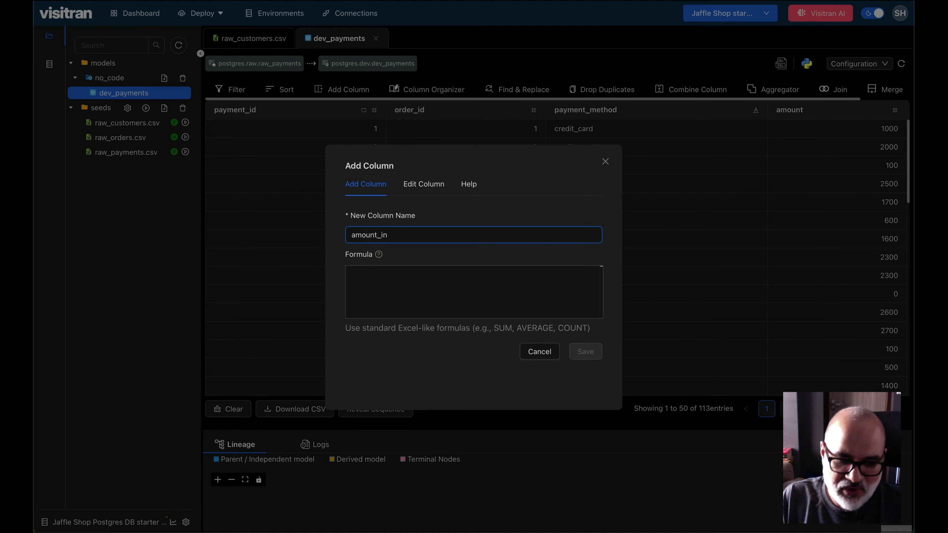
{"action": "type", "text": "_dollars"}
- Give the new column the formula QUOTIENT(amount, 100), save it, and check its values against the amount column
{"action": "left_click", "coordinate": [480, 280]}
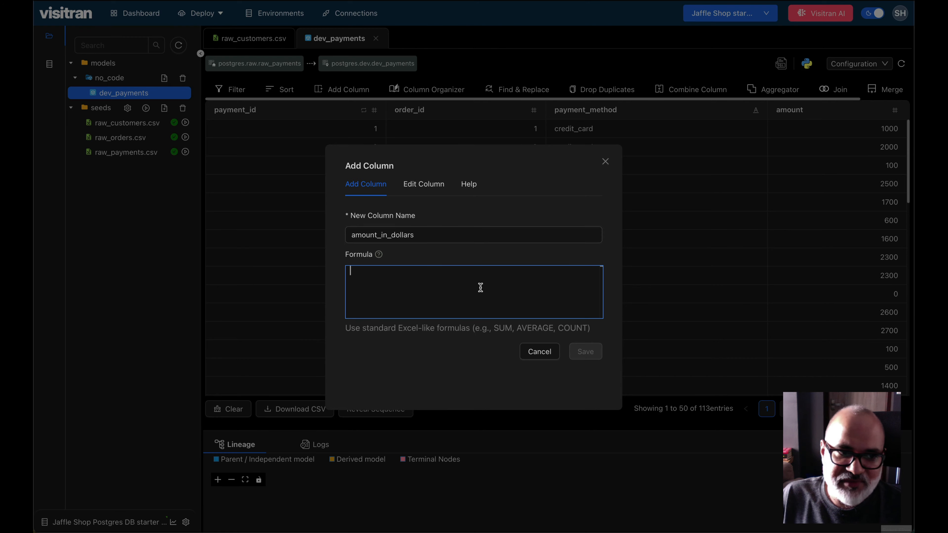
{"action": "type", "text": "QUOT"}
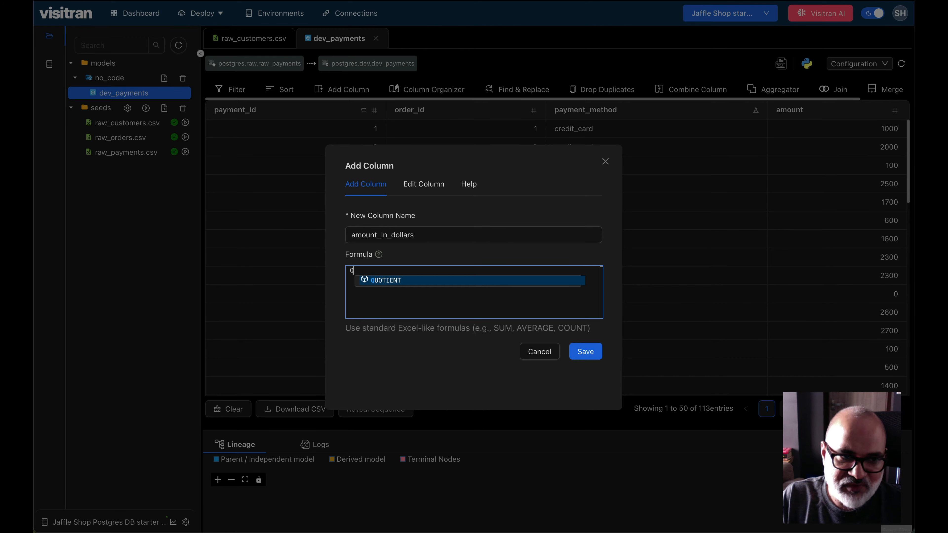
{"action": "key", "text": "Return"}
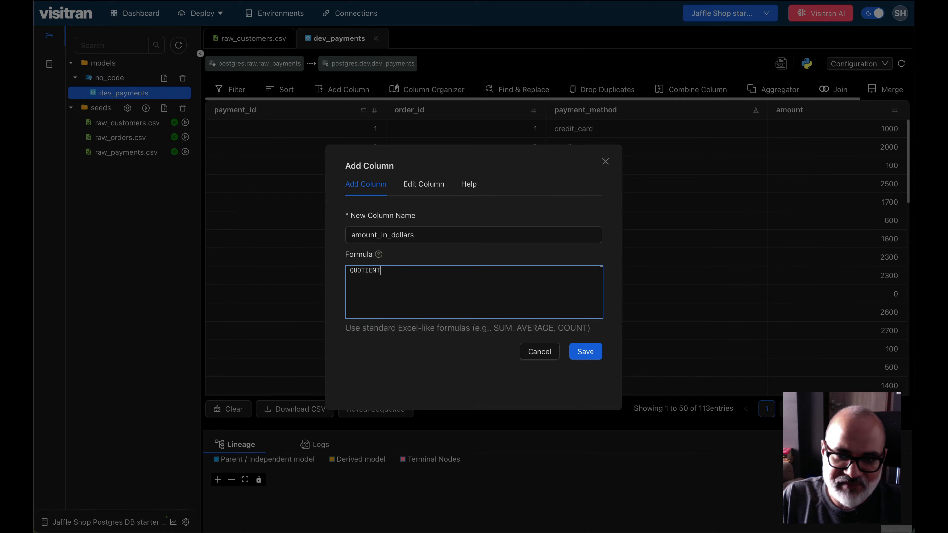
{"action": "type", "text": "(am"}
{"action": "key", "text": "Return"}
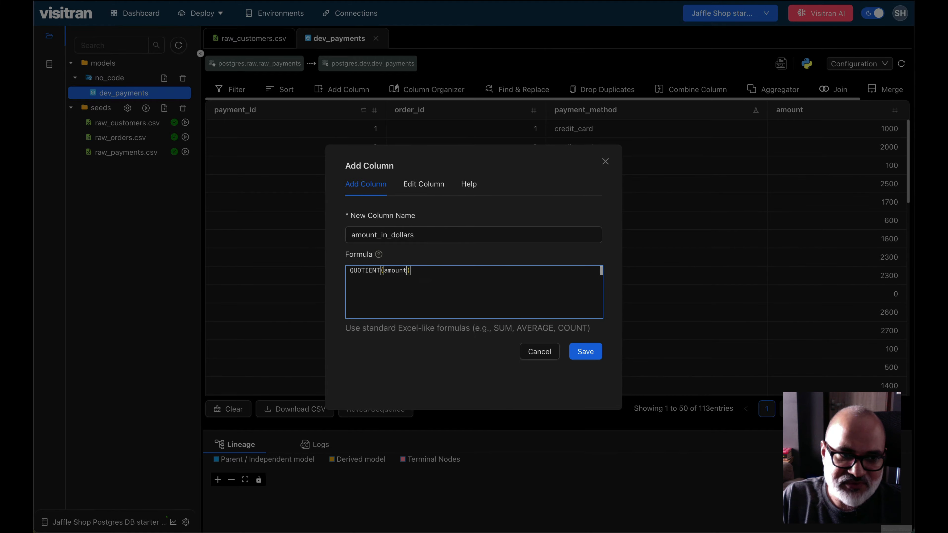
{"action": "type", "text": ", "}
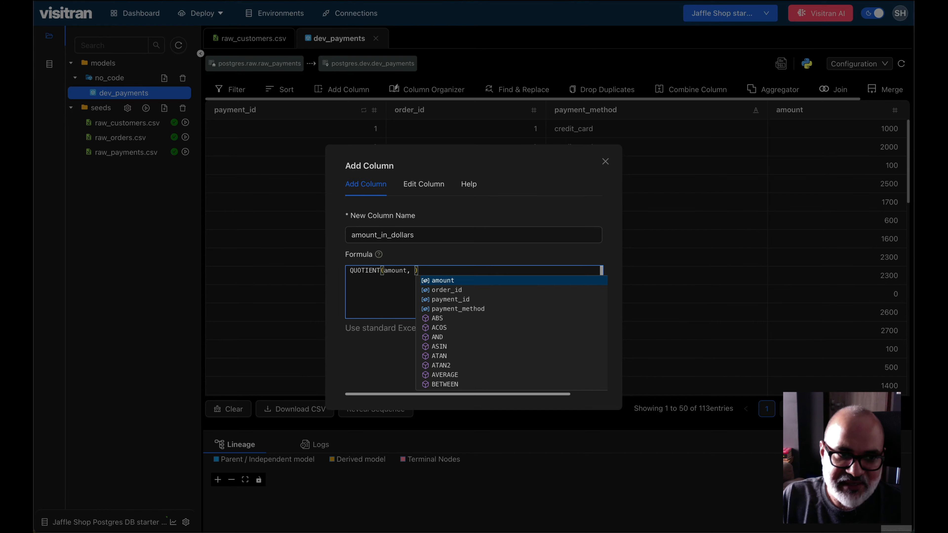
{"action": "type", "text": "100"}
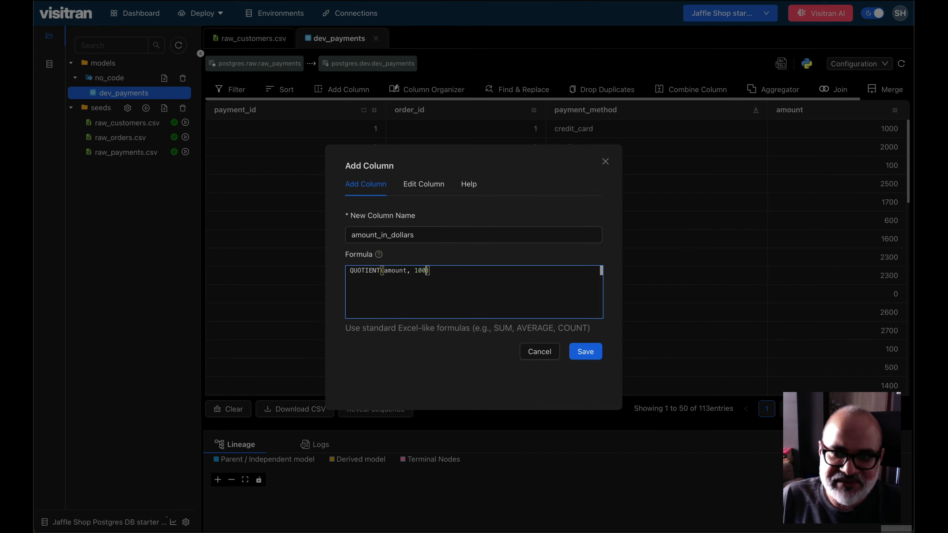
{"action": "left_click", "coordinate": [510, 277]}
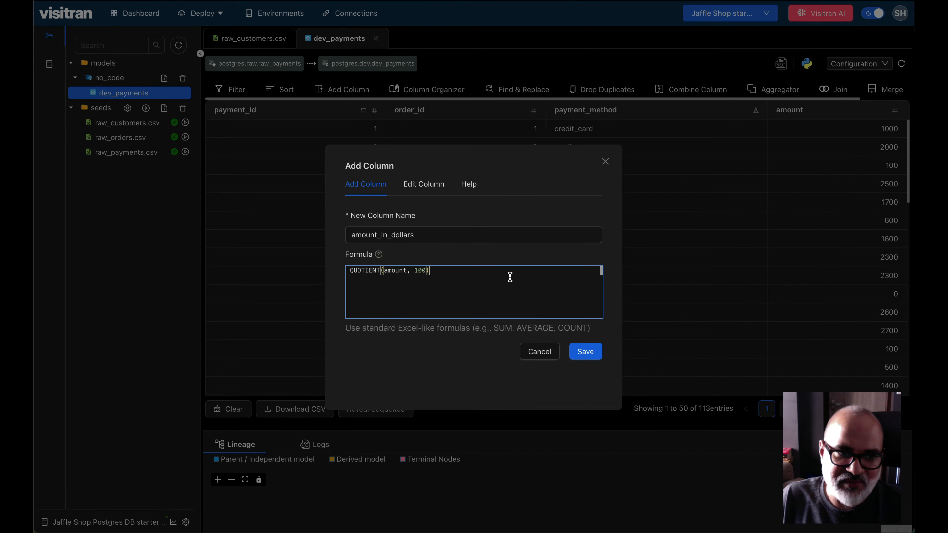
{"action": "left_click", "coordinate": [584, 353]}
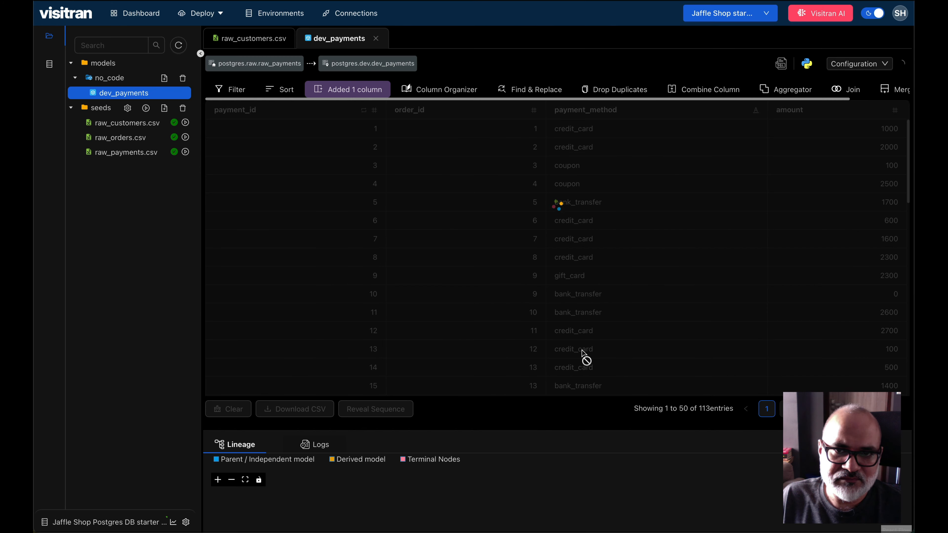
{"action": "scroll", "coordinate": [737, 203], "scroll_direction": "down", "scroll_amount": 3}
{"action": "scroll", "coordinate": [754, 205], "scroll_direction": "up", "scroll_amount": 3}
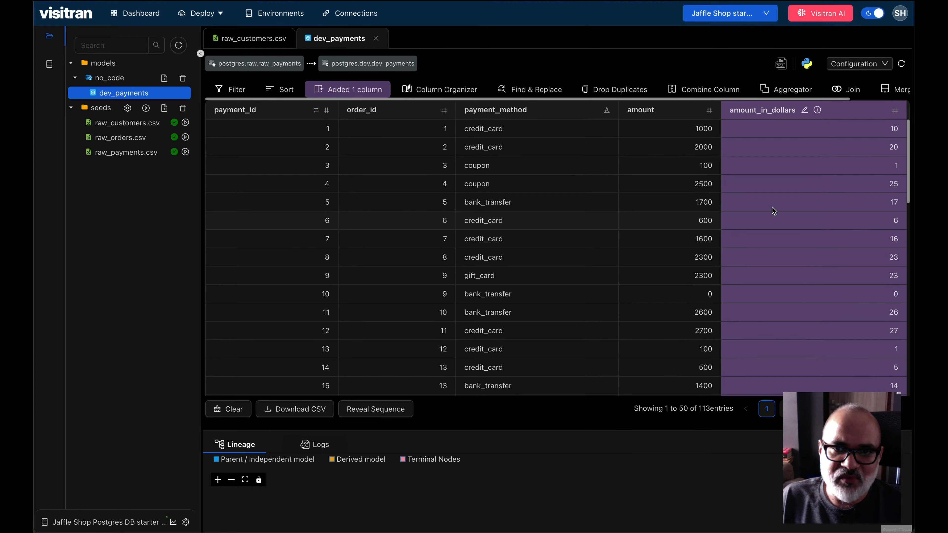
{"action": "scroll", "coordinate": [803, 301], "scroll_direction": "down", "scroll_amount": 5}
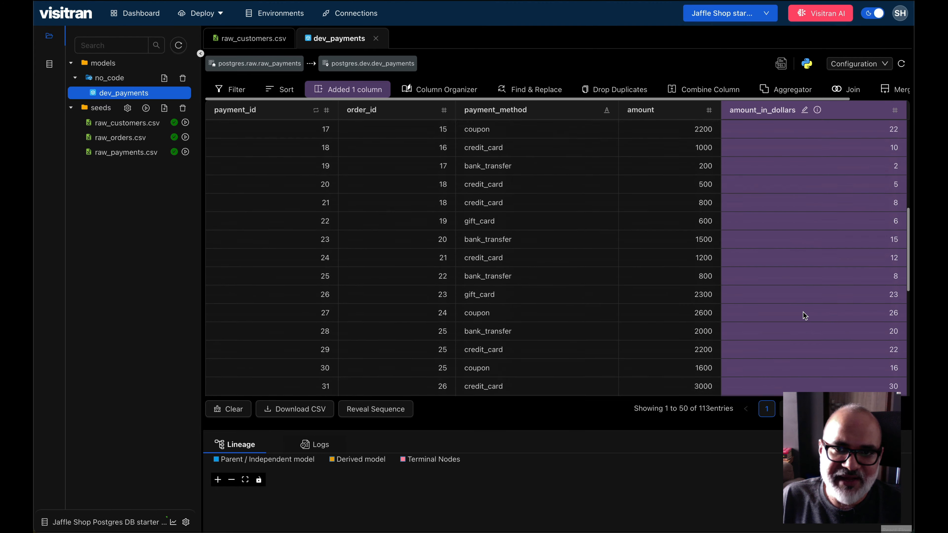
{"action": "scroll", "coordinate": [803, 311], "scroll_direction": "up", "scroll_amount": 5}
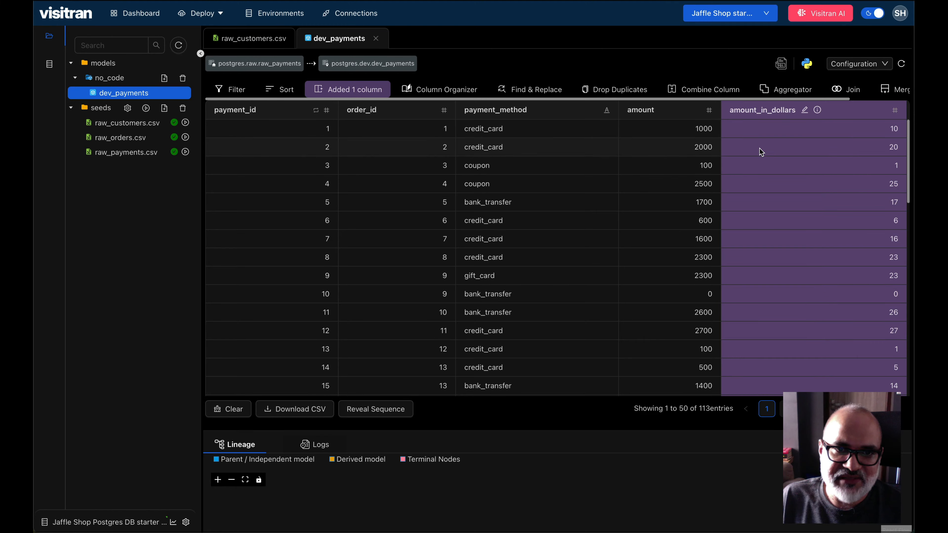
- Review the formula of the amount_in_dollars column in its edit form and close it without changes
{"action": "mouse_move", "coordinate": [818, 112]}
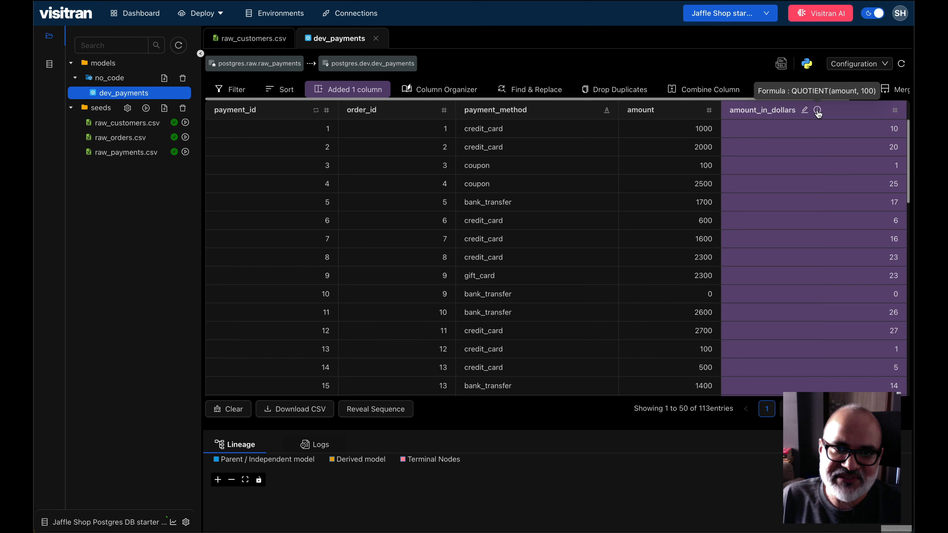
{"action": "left_click", "coordinate": [805, 112]}
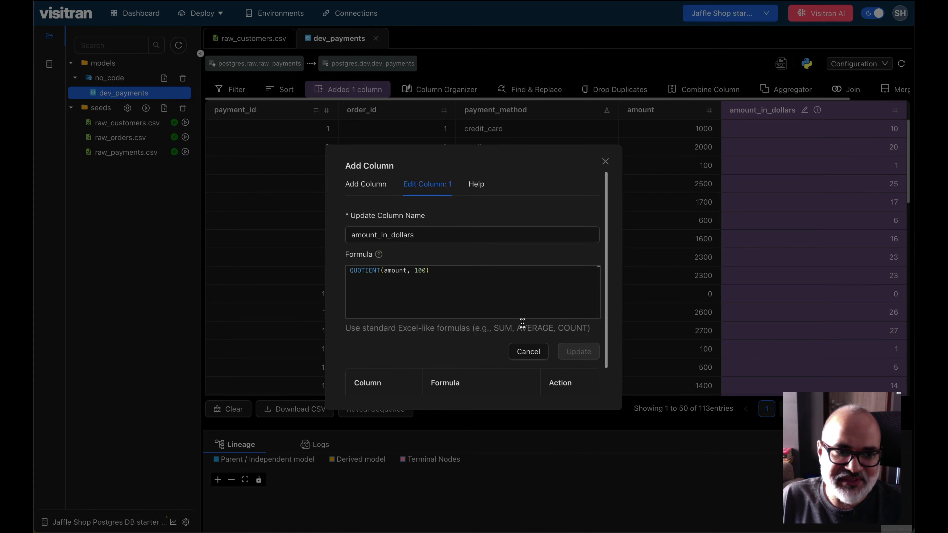
{"action": "scroll", "coordinate": [504, 376], "scroll_direction": "down", "scroll_amount": 1}
{"action": "scroll", "coordinate": [504, 376], "scroll_direction": "up", "scroll_amount": 1}
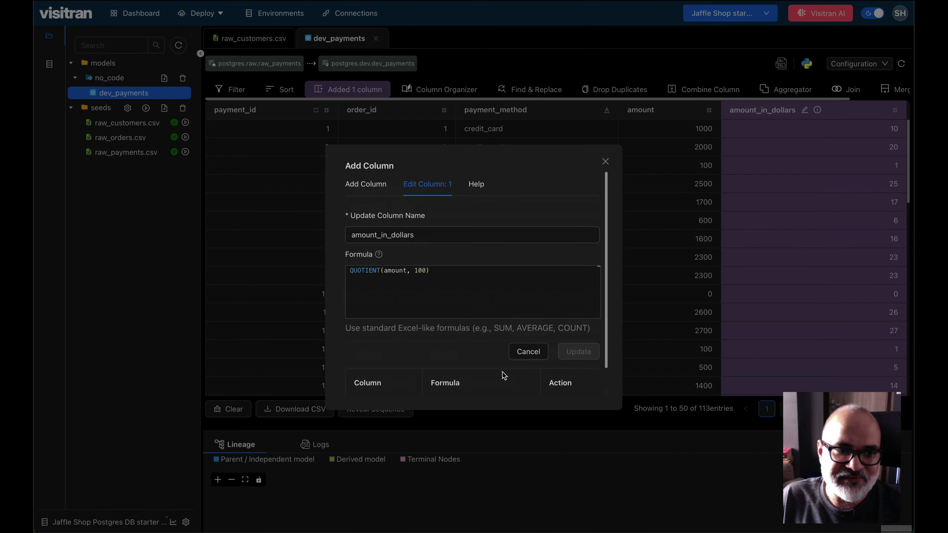
{"action": "left_click", "coordinate": [605, 162]}
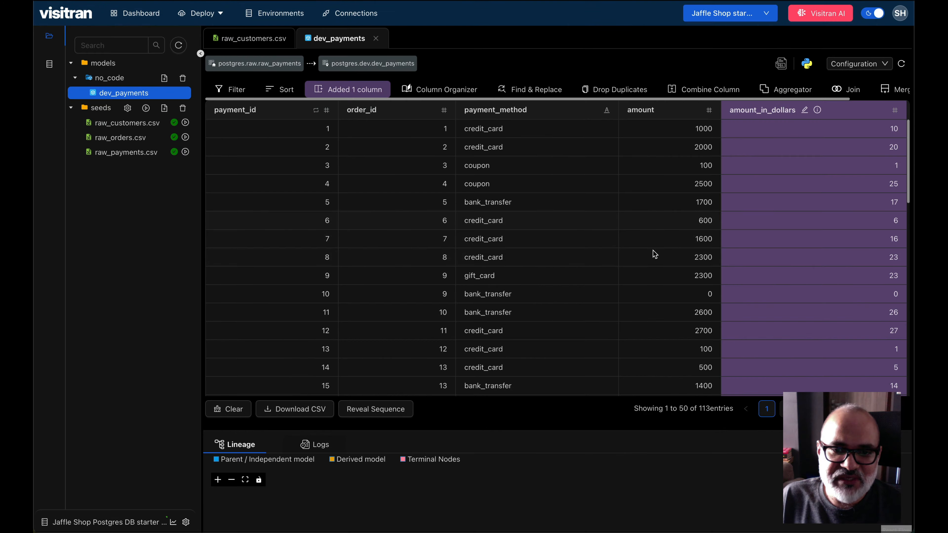
- Look over the dev_payments rows and the range of transformations available for the model
{"action": "scroll", "coordinate": [655, 255], "scroll_direction": "down", "scroll_amount": 4}
{"action": "scroll", "coordinate": [655, 255], "scroll_direction": "up", "scroll_amount": 4}
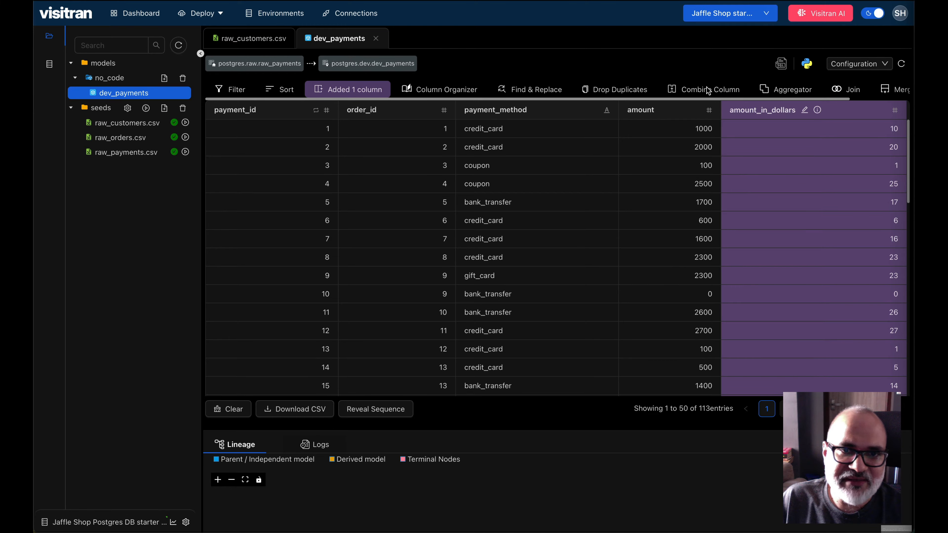
{"action": "scroll", "coordinate": [455, 91], "scroll_direction": "right", "scroll_amount": 2}
{"action": "scroll", "coordinate": [455, 91], "scroll_direction": "left", "scroll_amount": 2}
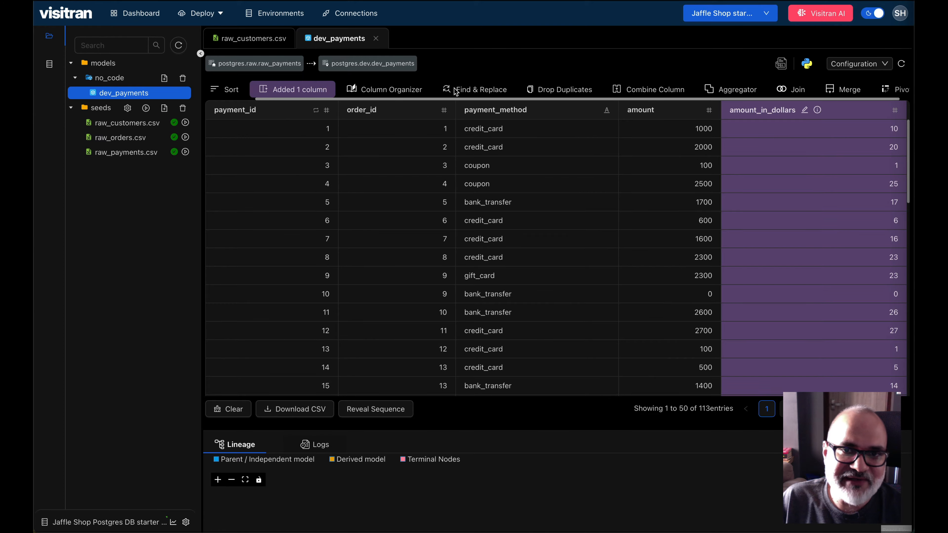
{"action": "scroll", "coordinate": [454, 92], "scroll_direction": "right", "scroll_amount": 2}
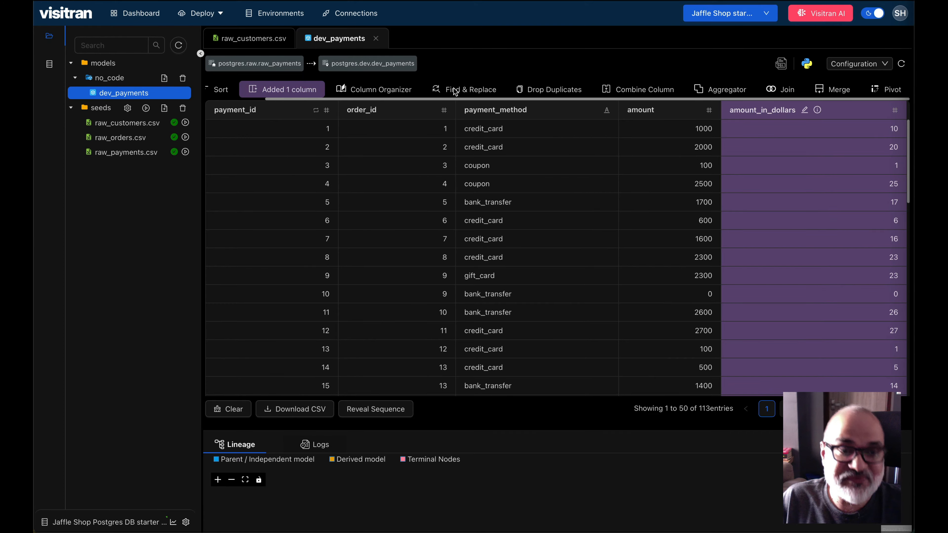
{"action": "scroll", "coordinate": [455, 91], "scroll_direction": "left", "scroll_amount": 2}
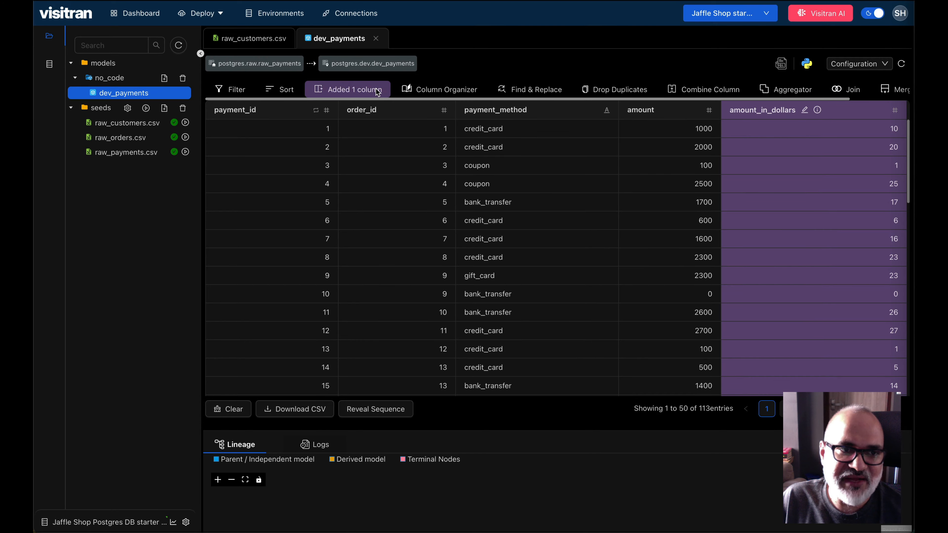
{"action": "scroll", "coordinate": [764, 130], "scroll_direction": "down", "scroll_amount": 5}
{"action": "scroll", "coordinate": [764, 131], "scroll_direction": "up", "scroll_amount": 5}
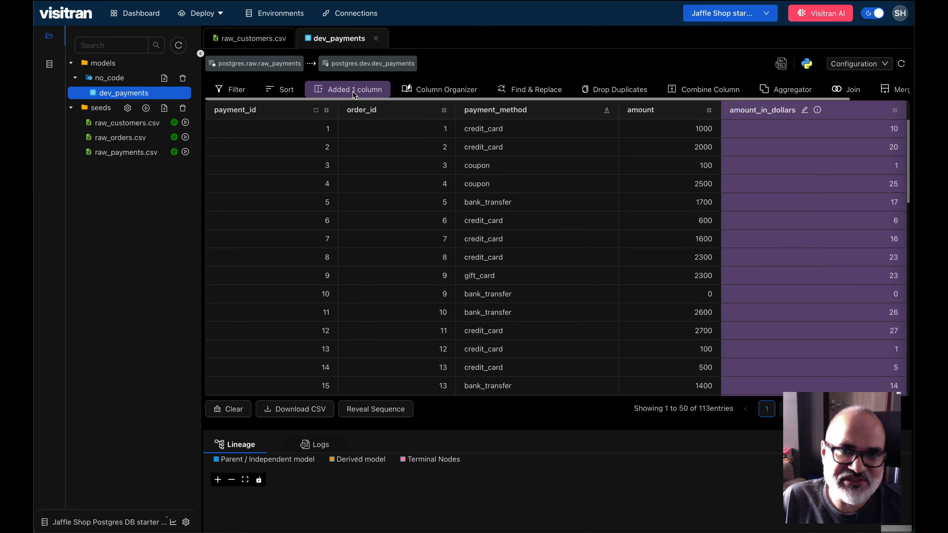
- View the generated SQL query of dev_payments and examine how the id column is aliased as payment_id
{"action": "left_click", "coordinate": [782, 65]}
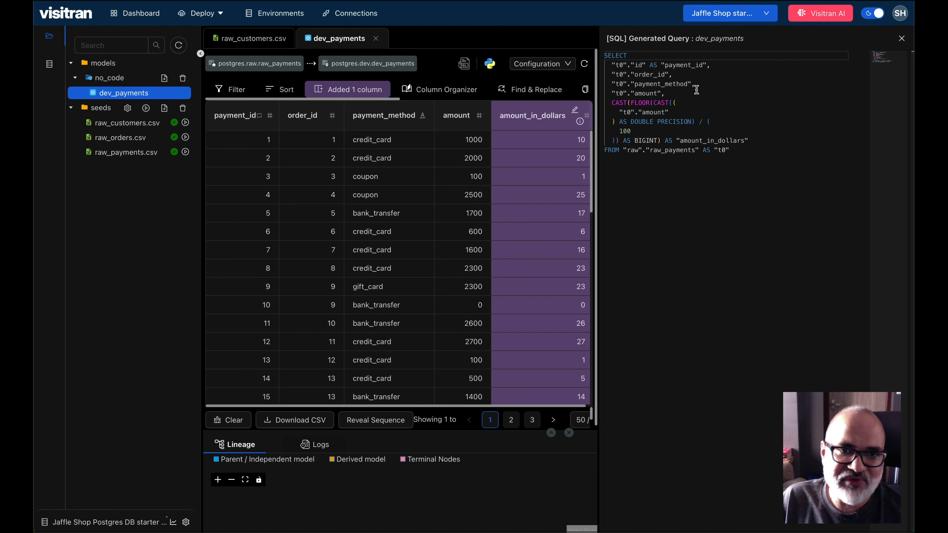
{"action": "left_click", "coordinate": [650, 65]}
{"action": "key", "text": "shift+Home"}
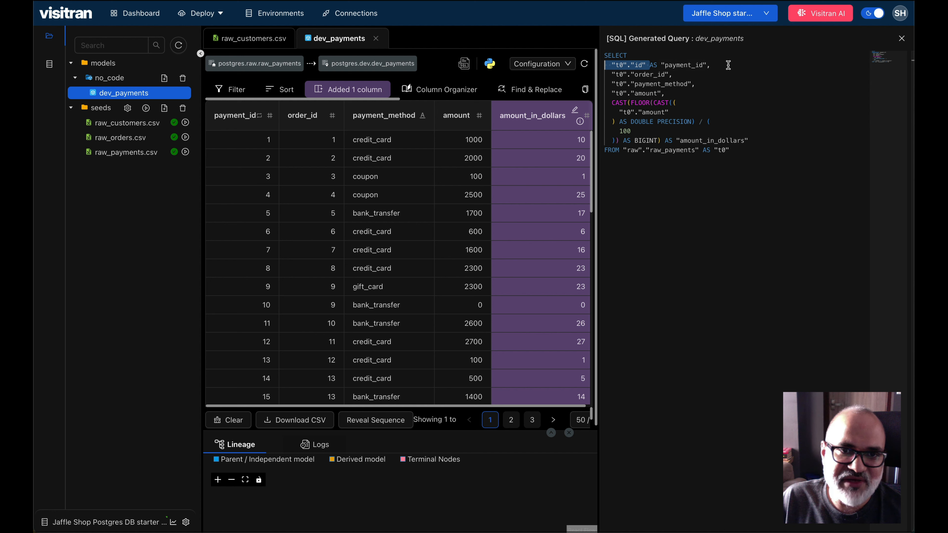
{"action": "key", "text": "shift+End"}
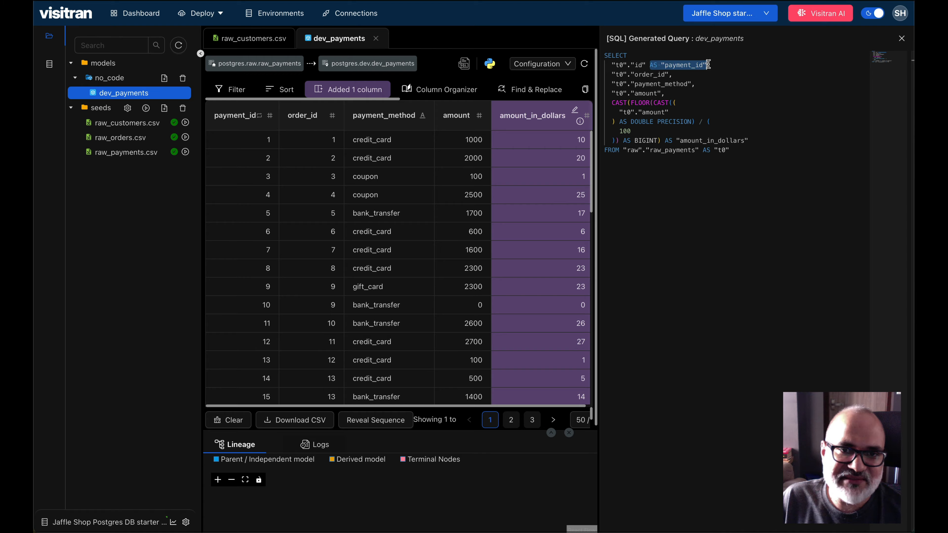
{"action": "left_click", "coordinate": [709, 90]}
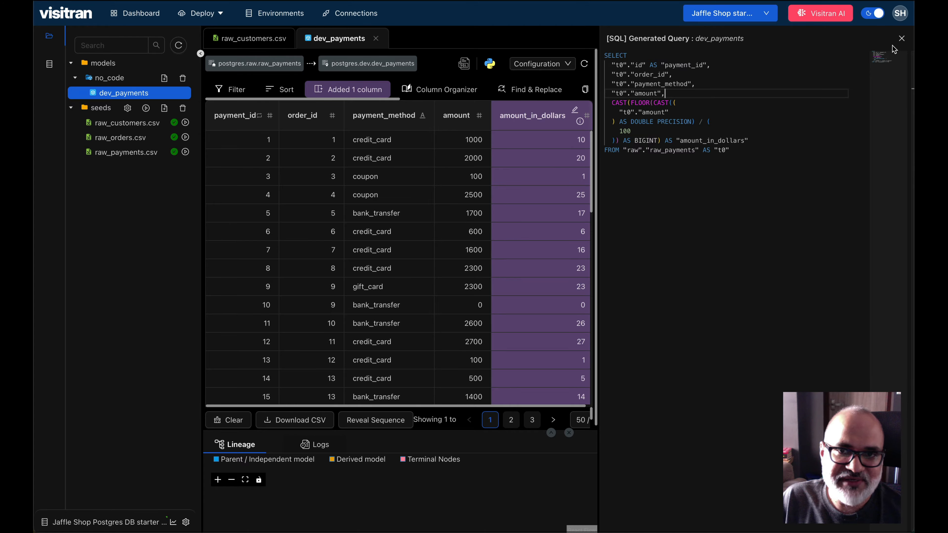
- Read through the generated Python code of dev_payments, return to its SQL query, and close the code view
{"action": "left_click", "coordinate": [490, 63]}
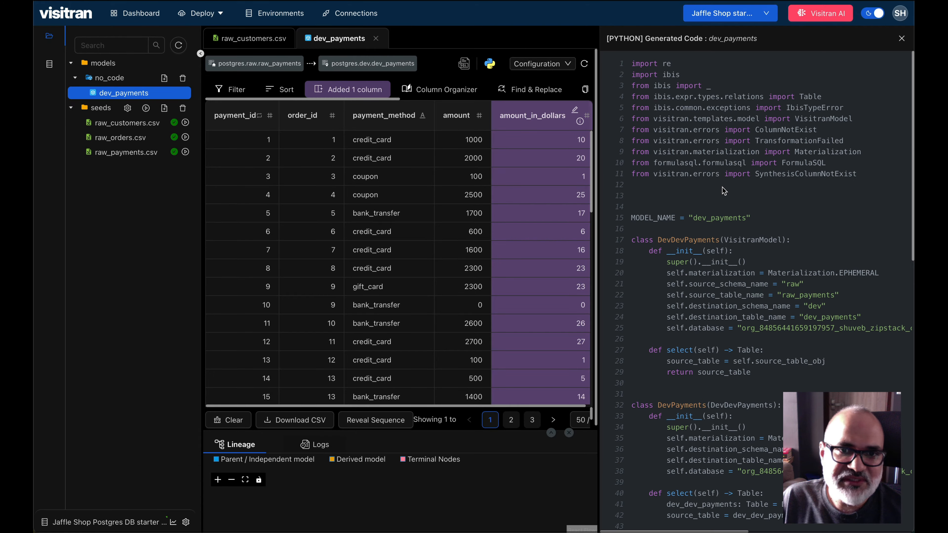
{"action": "scroll", "coordinate": [725, 191], "scroll_direction": "down", "scroll_amount": 10}
{"action": "scroll", "coordinate": [725, 191], "scroll_direction": "up", "scroll_amount": 10}
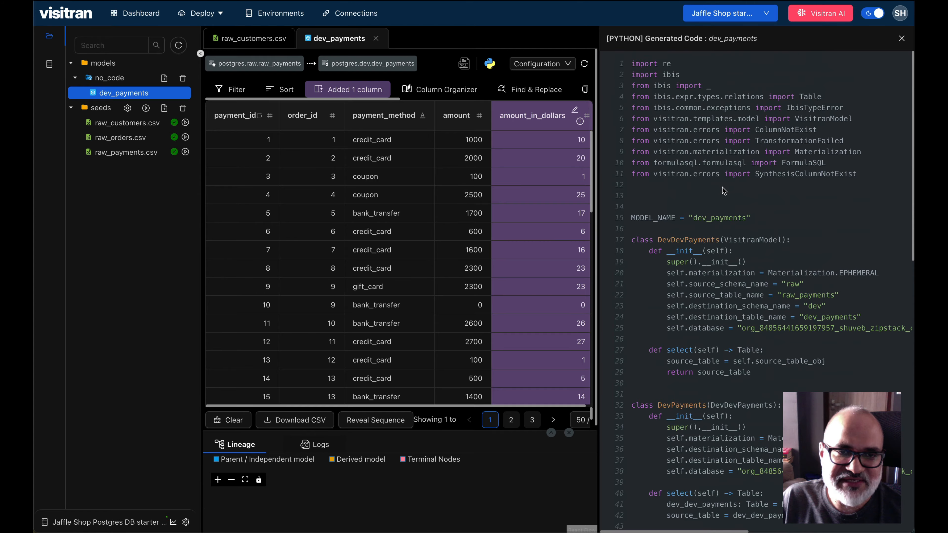
{"action": "left_click", "coordinate": [463, 63]}
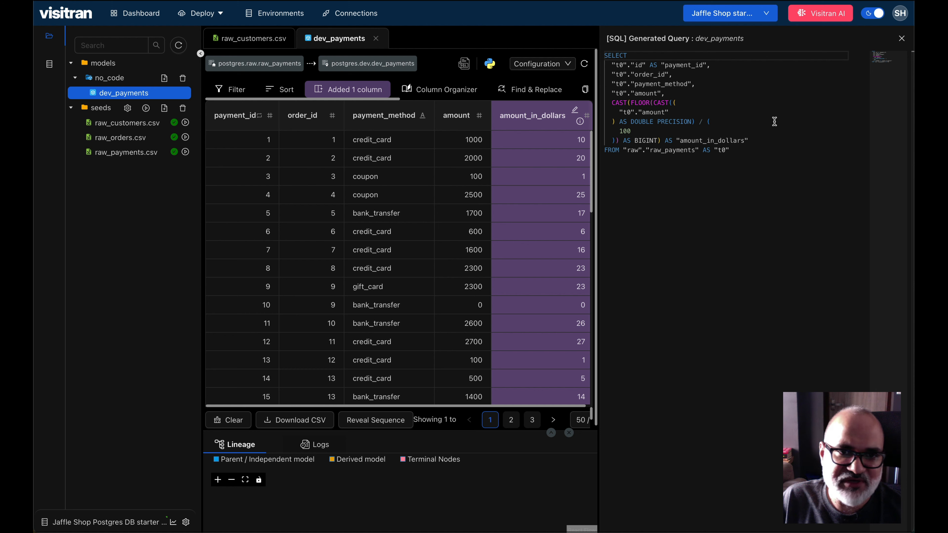
{"action": "left_click", "coordinate": [902, 38]}
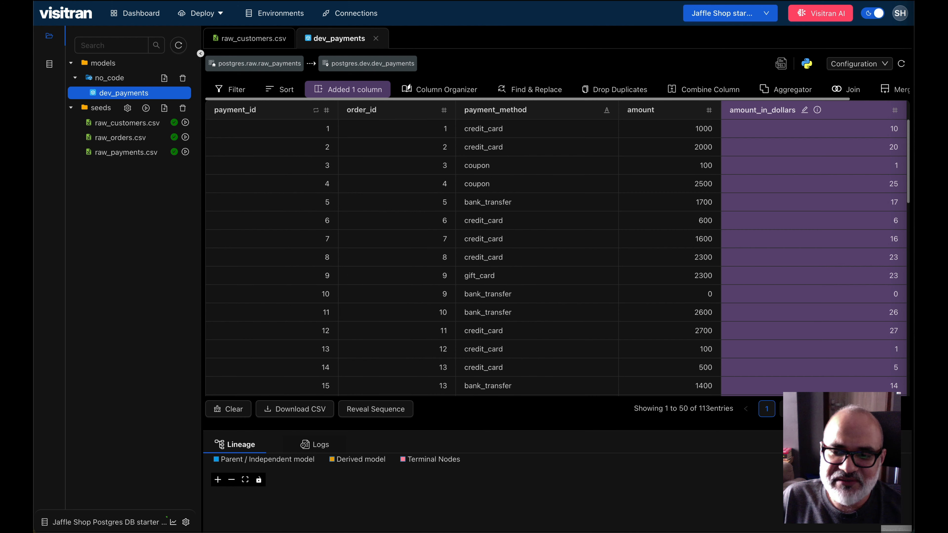
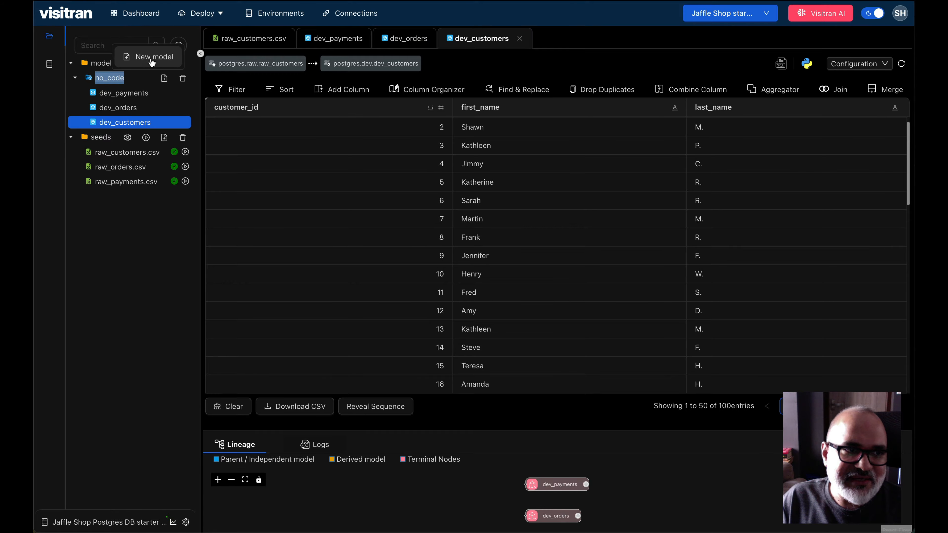
- Create a model named stg_aggr_order_payments in no_code and open its configuration
{"action": "left_click", "coordinate": [165, 78]}
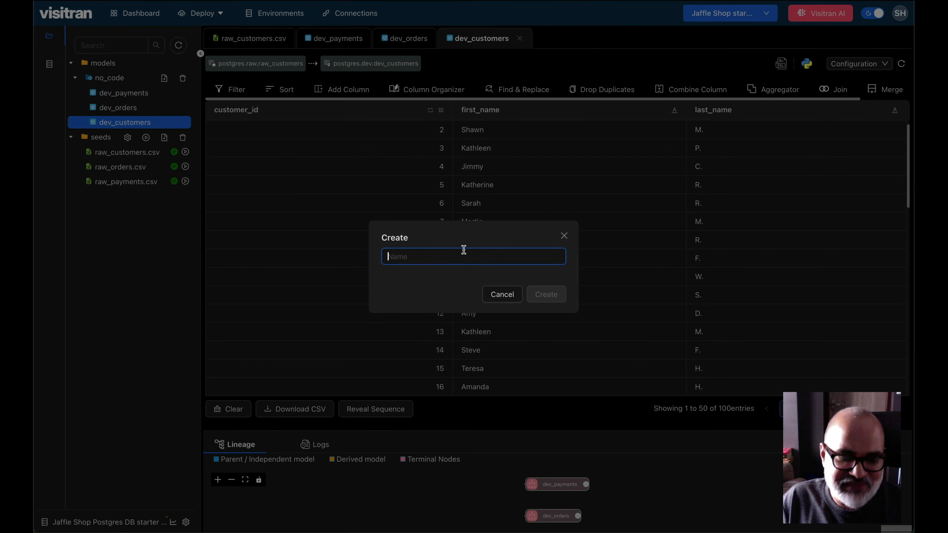
{"action": "type", "text": "stg_aggr_order_payments"}
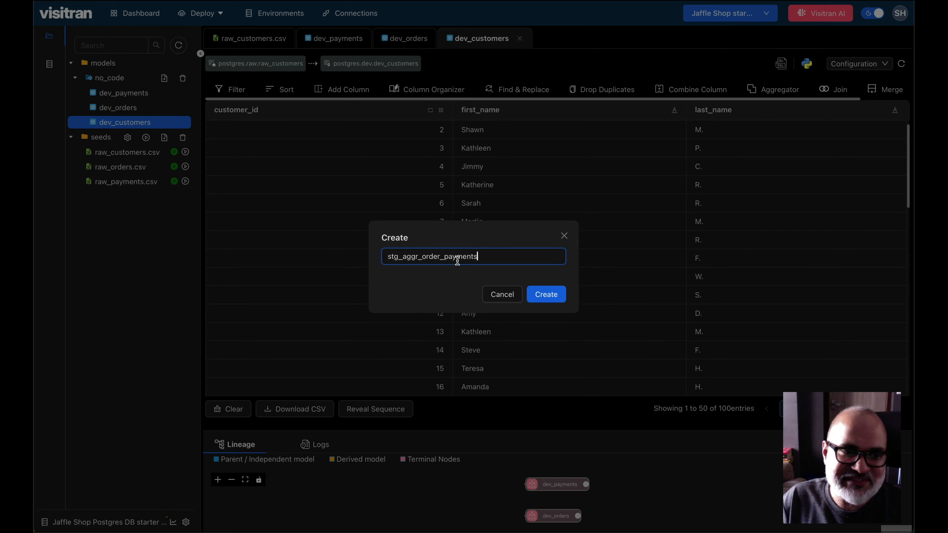
{"action": "left_click", "coordinate": [553, 296]}
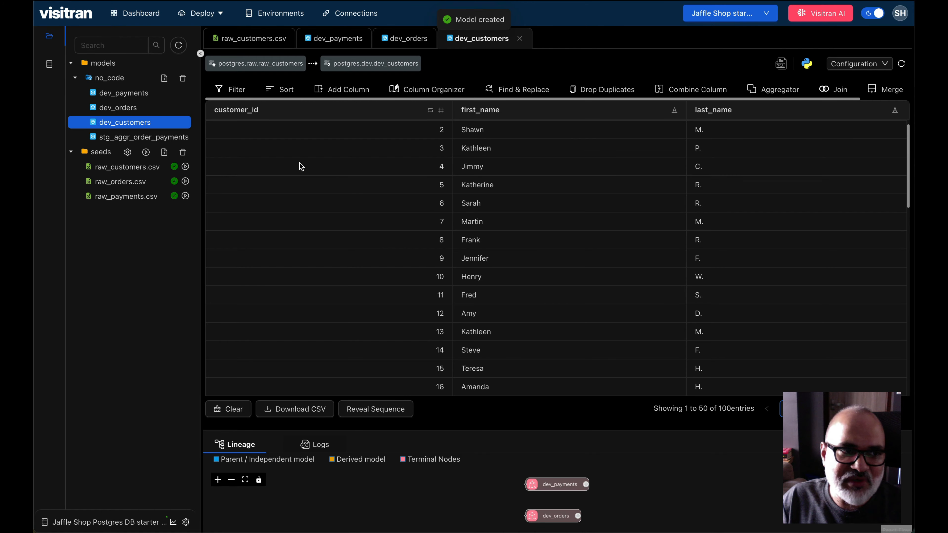
{"action": "left_click", "coordinate": [166, 137]}
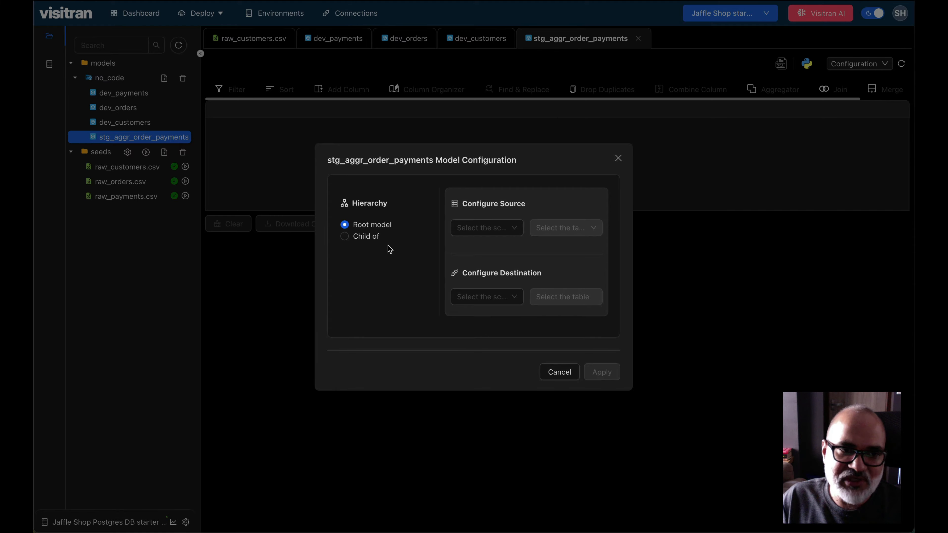
- Make stg_aggr_order_payments a child of the dev_payments and dev_orders models
{"action": "left_click", "coordinate": [367, 238]}
{"action": "left_click", "coordinate": [381, 257]}
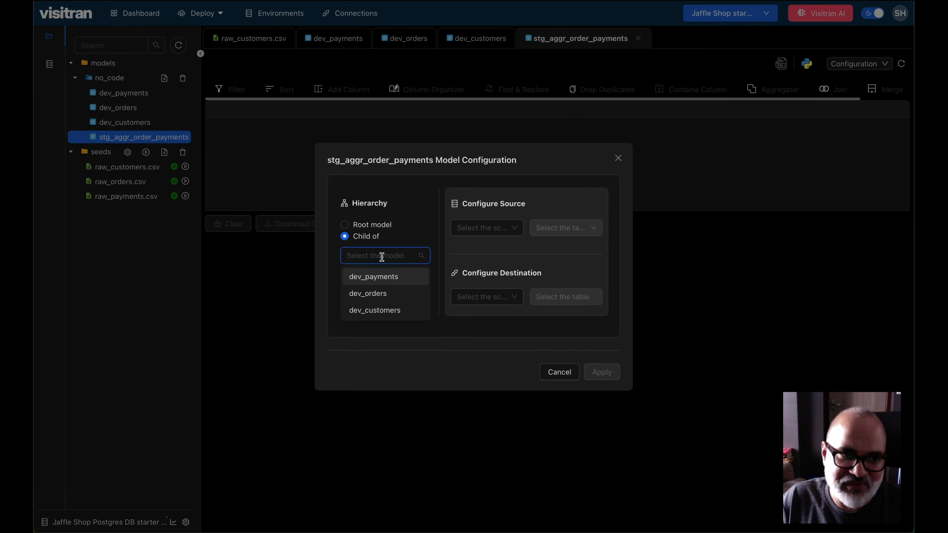
{"action": "left_click", "coordinate": [402, 280]}
{"action": "left_click", "coordinate": [398, 294]}
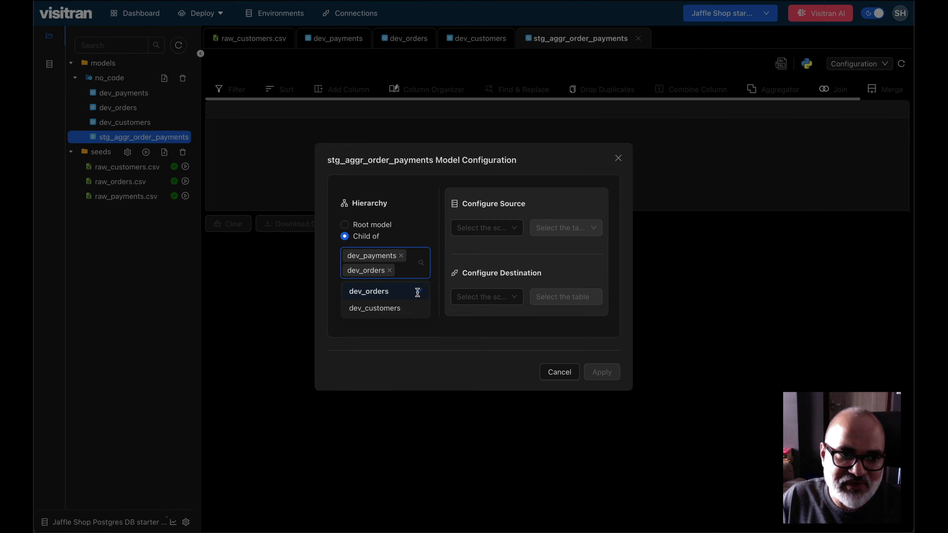
{"action": "left_click", "coordinate": [410, 330]}
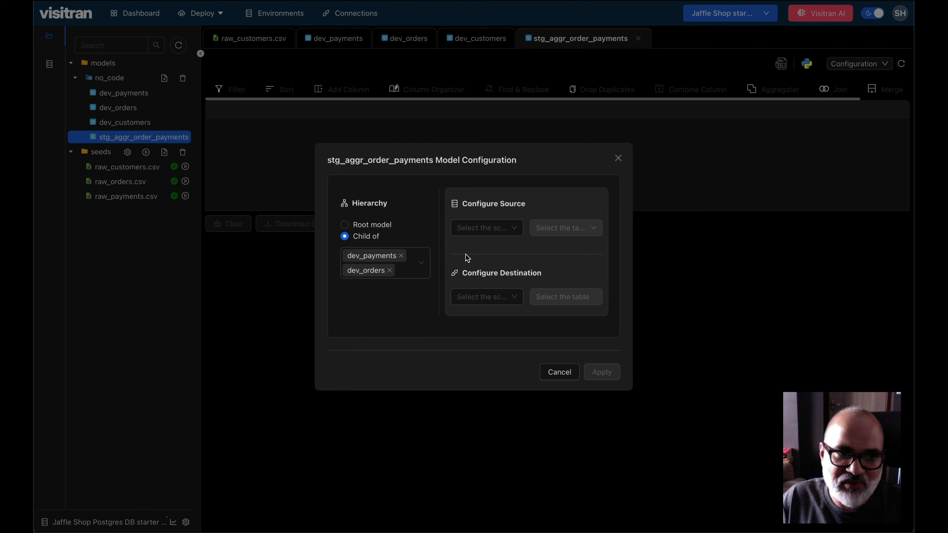
- Set the model's source to schema dev and table dev_payments
{"action": "left_click", "coordinate": [491, 228]}
{"action": "left_click", "coordinate": [499, 255]}
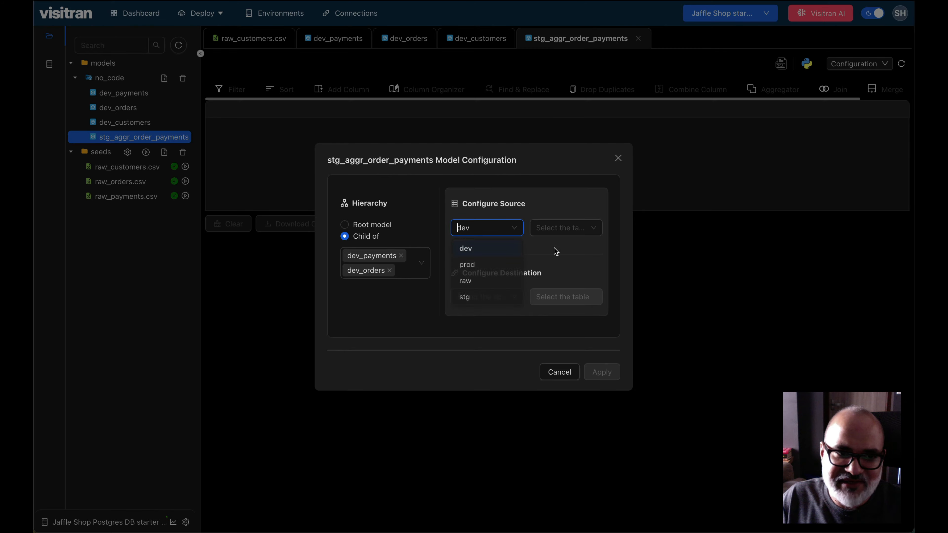
{"action": "left_click", "coordinate": [578, 228]}
{"action": "left_click", "coordinate": [585, 282]}
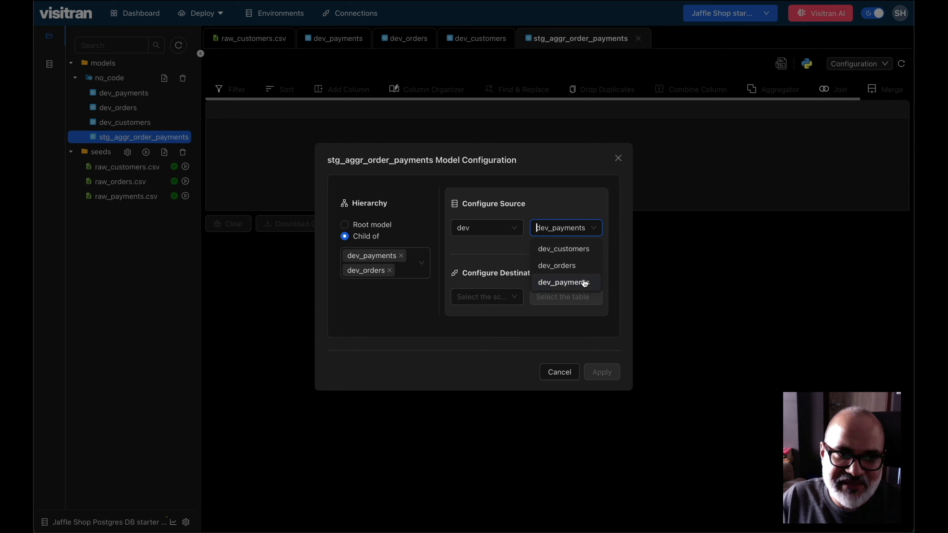
- Set the destination to schema stg and table stg_aggr_order_payments, apply the configuration, and look through the resulting rows
{"action": "left_click", "coordinate": [494, 297]}
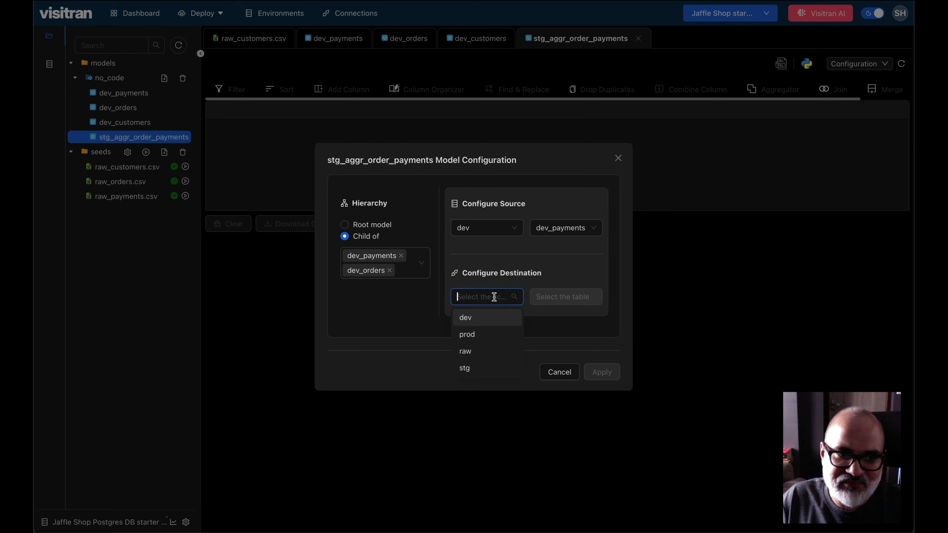
{"action": "left_click", "coordinate": [496, 369]}
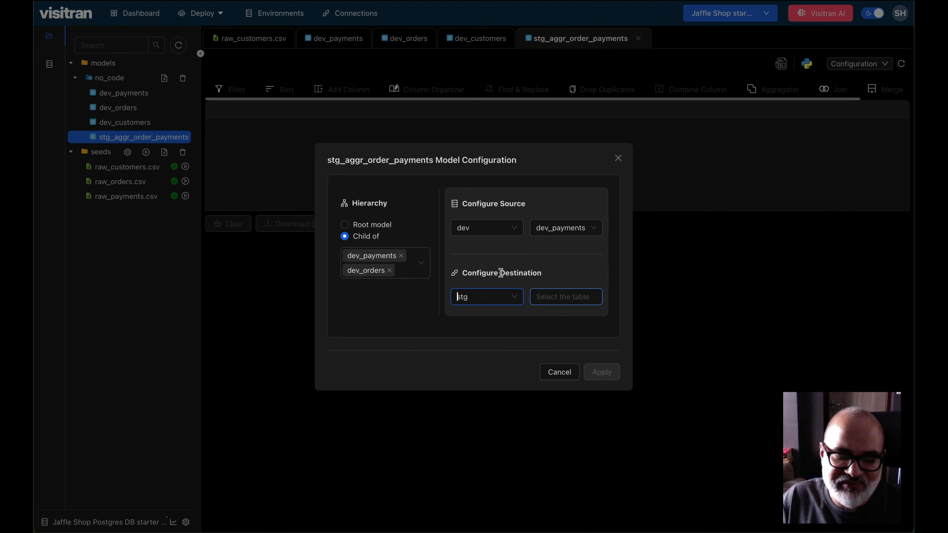
{"action": "left_click", "coordinate": [565, 301]}
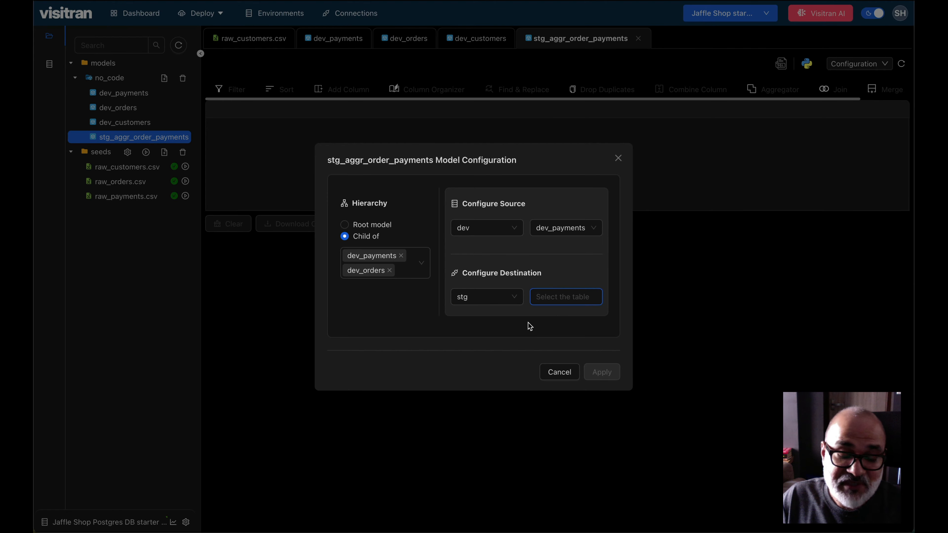
{"action": "type", "text": "stg_aggr_order_payments"}
{"action": "key", "text": "Home"}
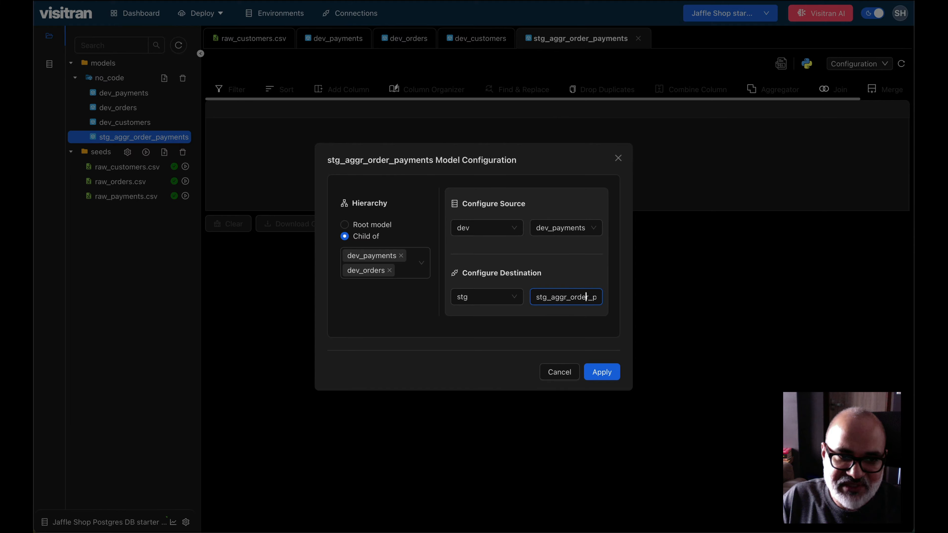
{"action": "key", "text": "End"}
{"action": "left_click", "coordinate": [601, 372]}
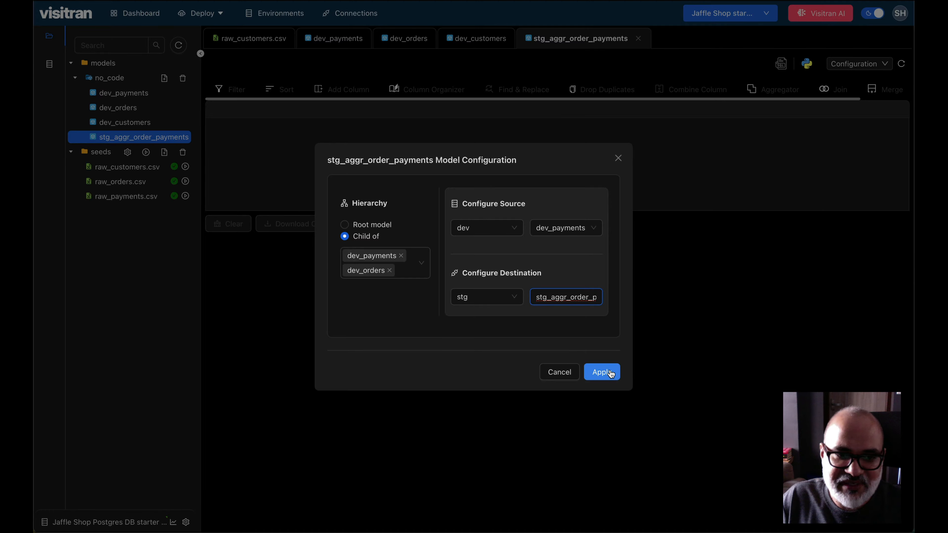
{"action": "scroll", "coordinate": [731, 271], "scroll_direction": "down", "scroll_amount": 10}
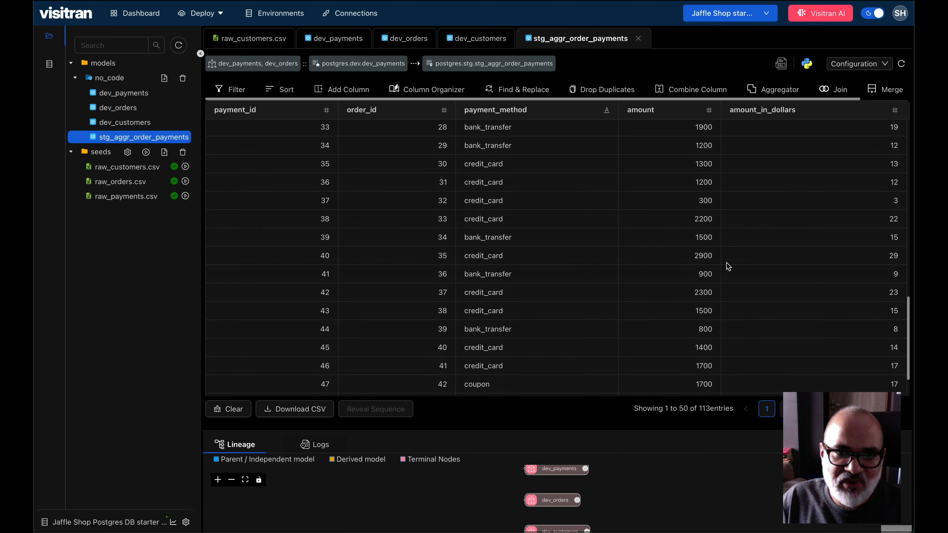
{"action": "scroll", "coordinate": [731, 271], "scroll_direction": "up", "scroll_amount": 10}
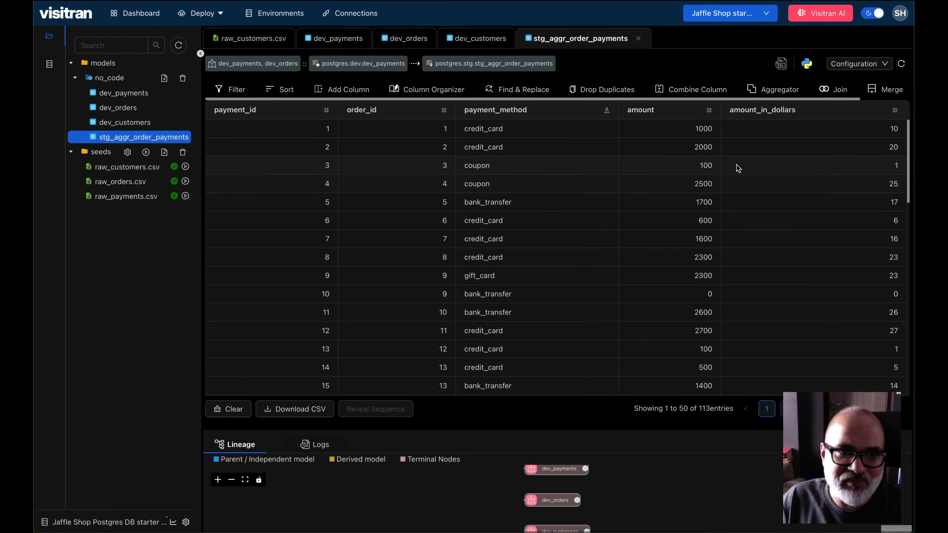
- Open the project's database configuration and review its connection details
{"action": "left_click", "coordinate": [186, 522]}
{"action": "scroll", "coordinate": [584, 224], "scroll_direction": "down", "scroll_amount": 2}
{"action": "scroll", "coordinate": [583, 224], "scroll_direction": "up", "scroll_amount": 2}
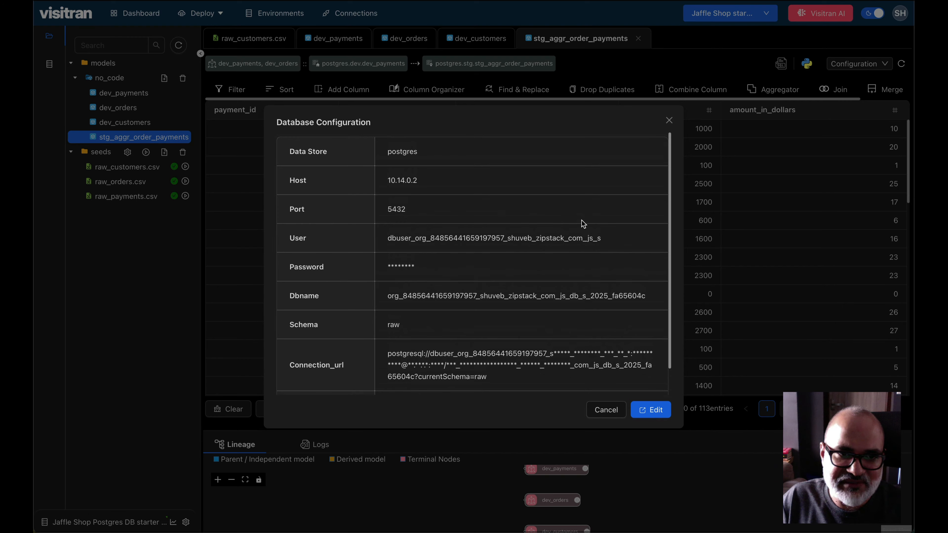
- Review the hierarchy, source and destination settings in the stg_aggr_order_payments model configuration
{"action": "left_click", "coordinate": [670, 120]}
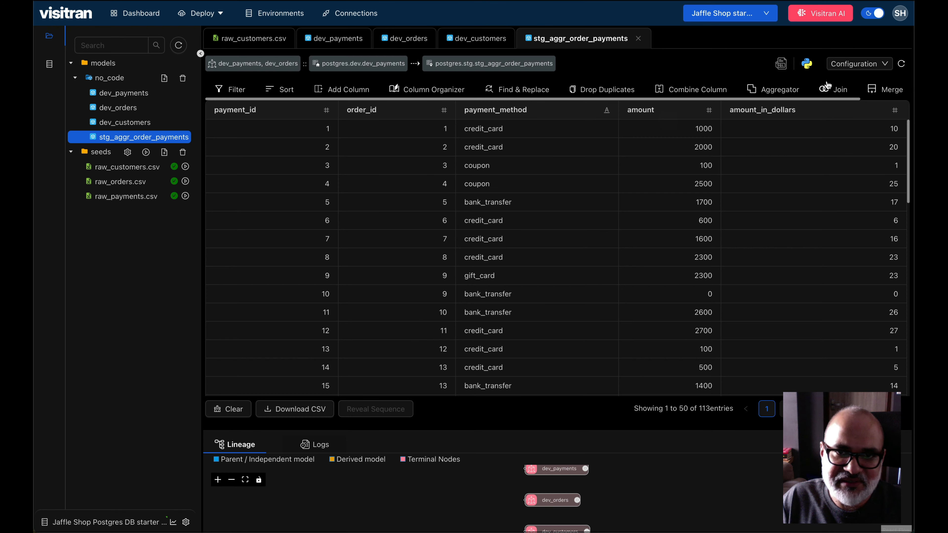
{"action": "left_click", "coordinate": [858, 64]}
{"action": "left_click", "coordinate": [870, 99]}
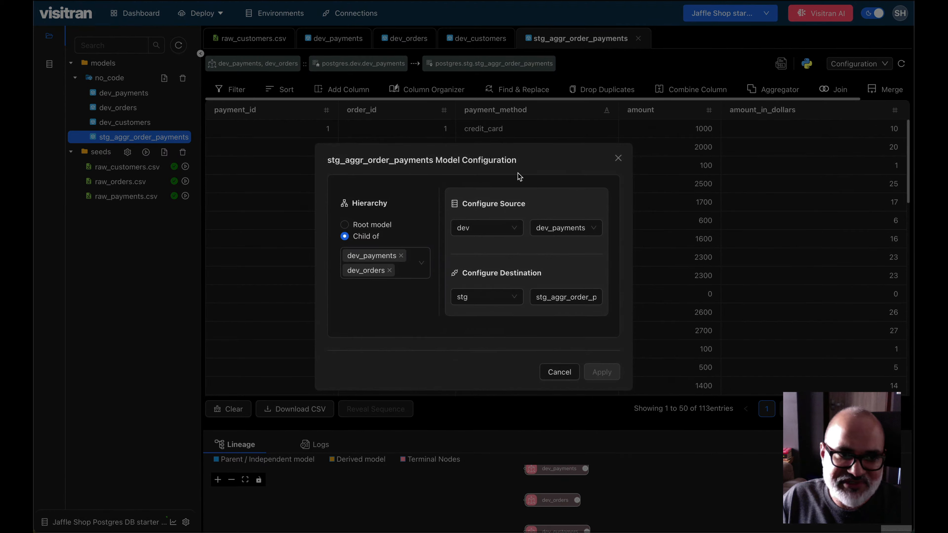
{"action": "left_click", "coordinate": [619, 159]}
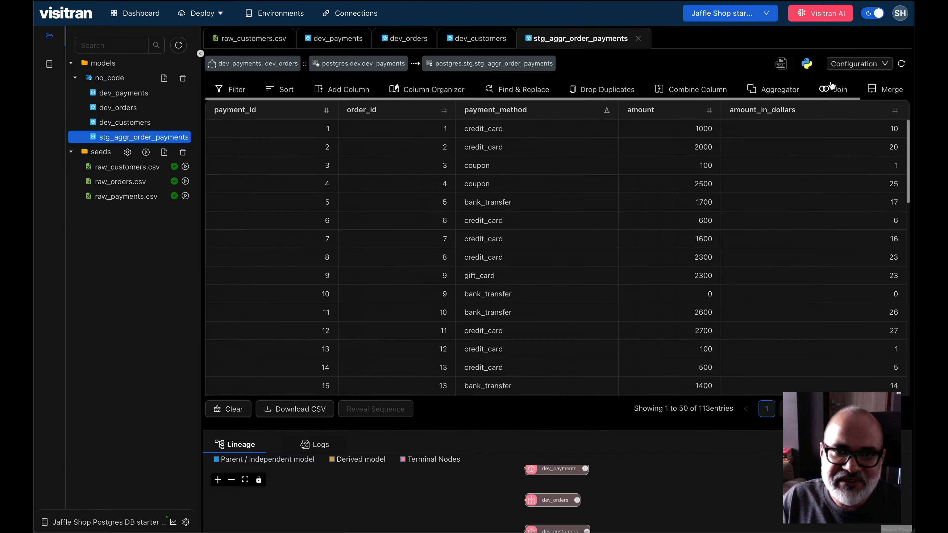
- Inner join dev.dev_payments to dev.dev_orders with order_id equal in both tables, and look through the joined rows
{"action": "left_click", "coordinate": [847, 64]}
{"action": "left_click", "coordinate": [851, 117]}
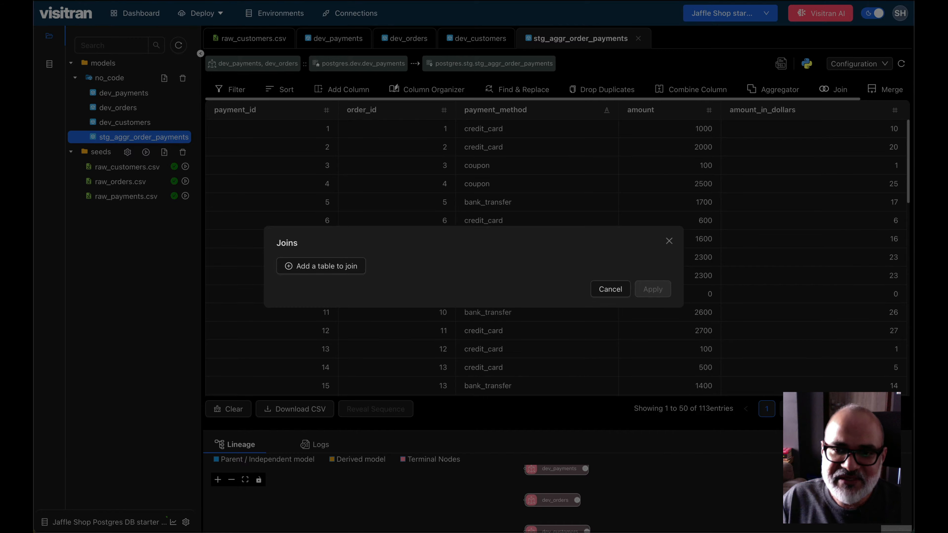
{"action": "left_click", "coordinate": [338, 266]}
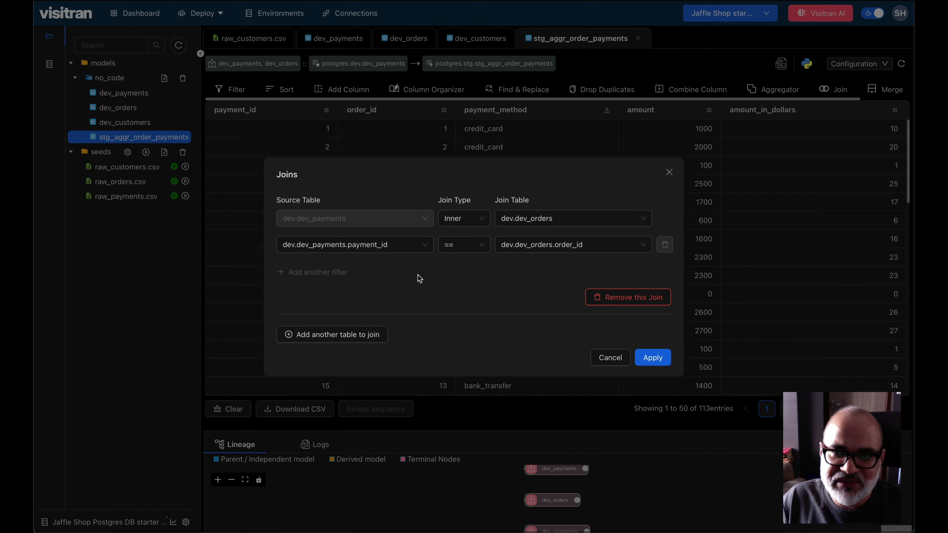
{"action": "left_click", "coordinate": [419, 249]}
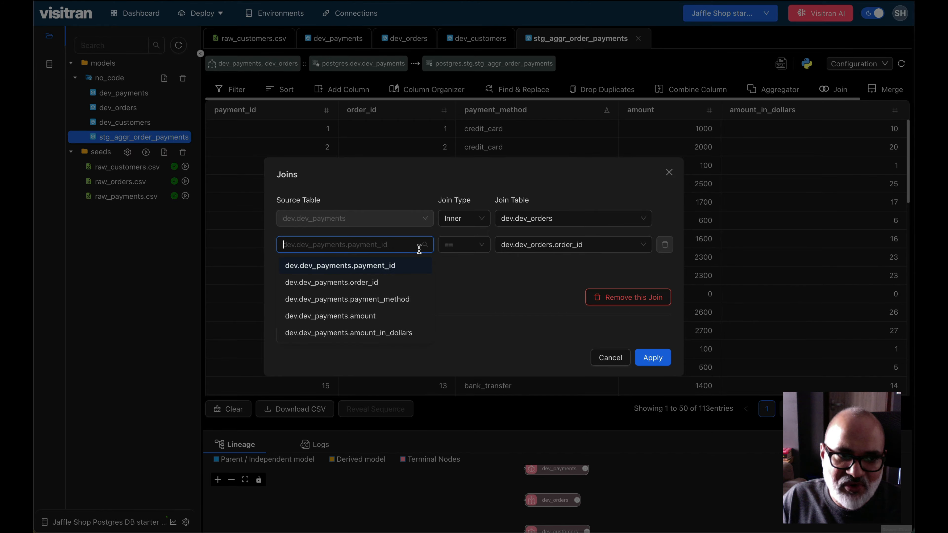
{"action": "left_click", "coordinate": [411, 280]}
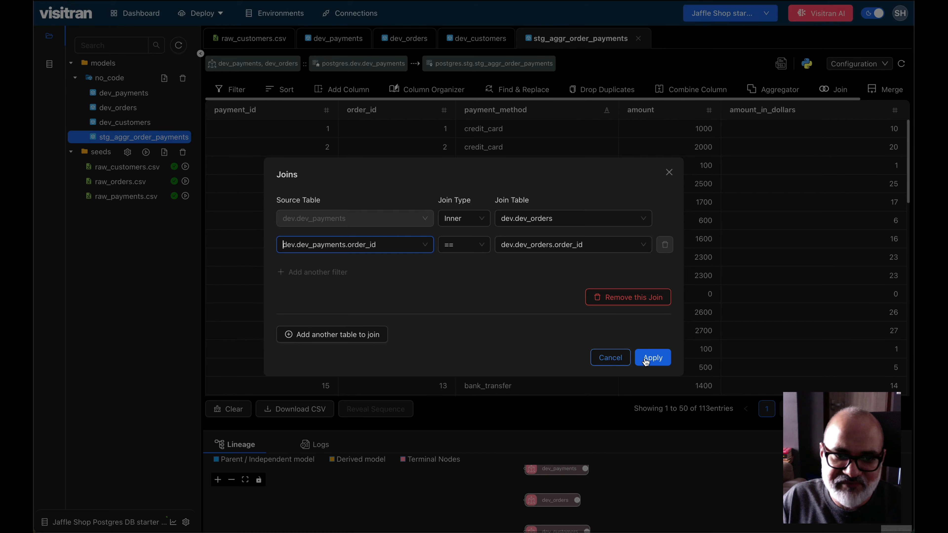
{"action": "left_click", "coordinate": [659, 358]}
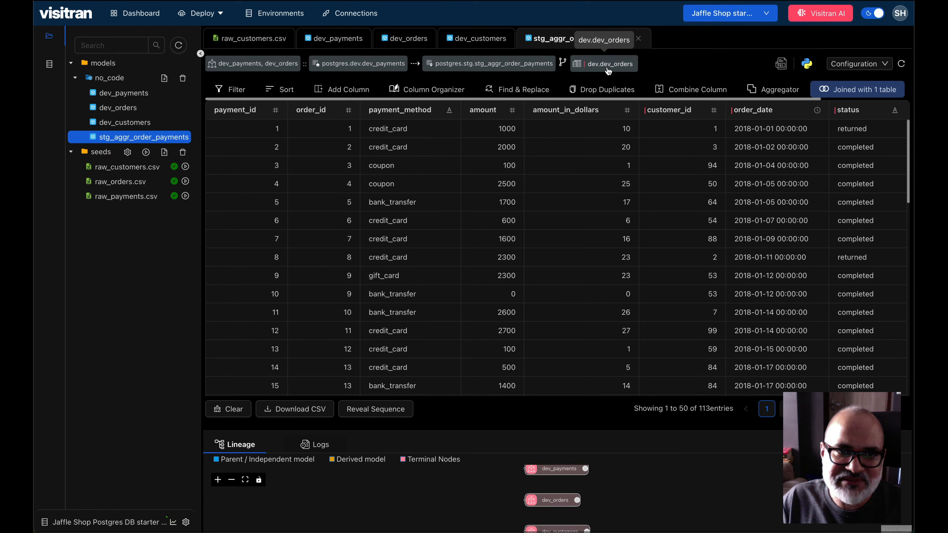
{"action": "scroll", "coordinate": [695, 272], "scroll_direction": "down", "scroll_amount": 3}
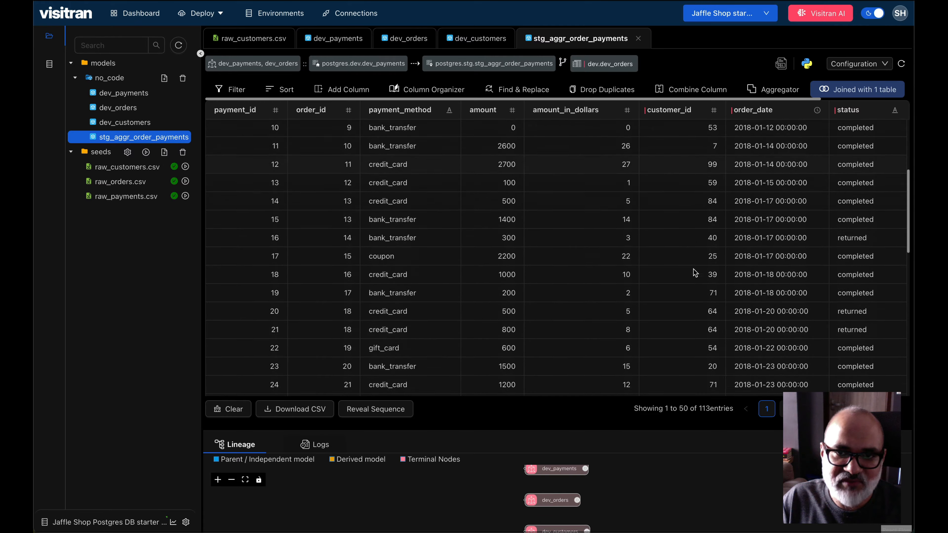
{"action": "scroll", "coordinate": [695, 272], "scroll_direction": "up", "scroll_amount": 3}
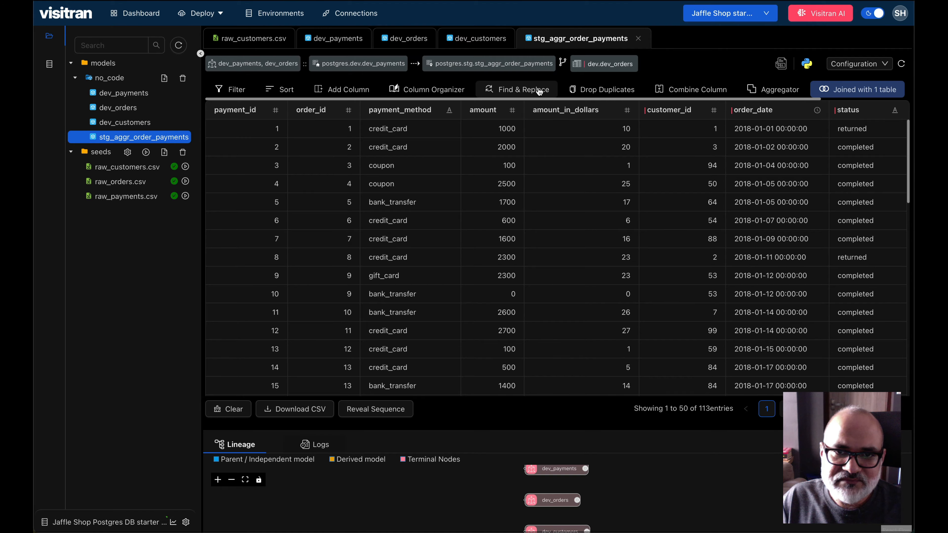
- Start an aggregation on the joined model, grouped by the customer_id column
{"action": "left_click", "coordinate": [787, 90]}
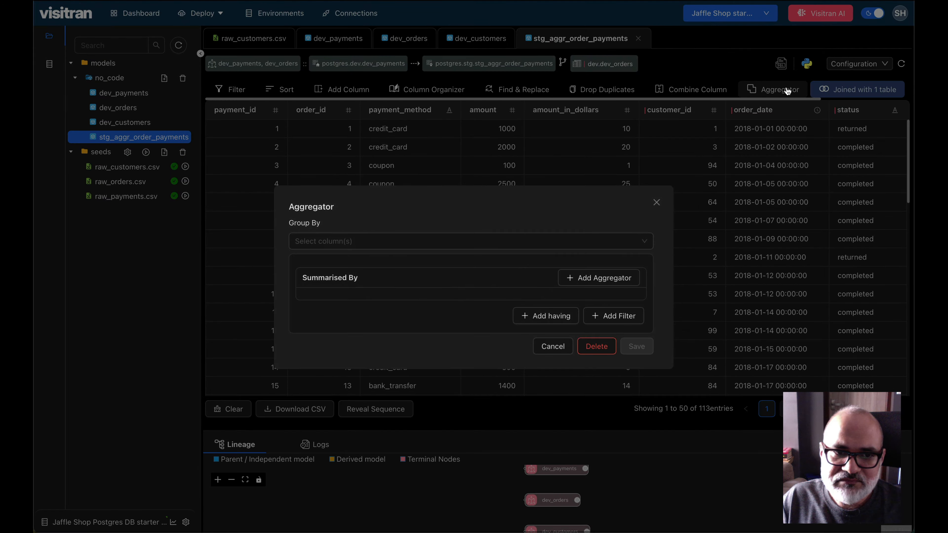
{"action": "left_click", "coordinate": [372, 236]}
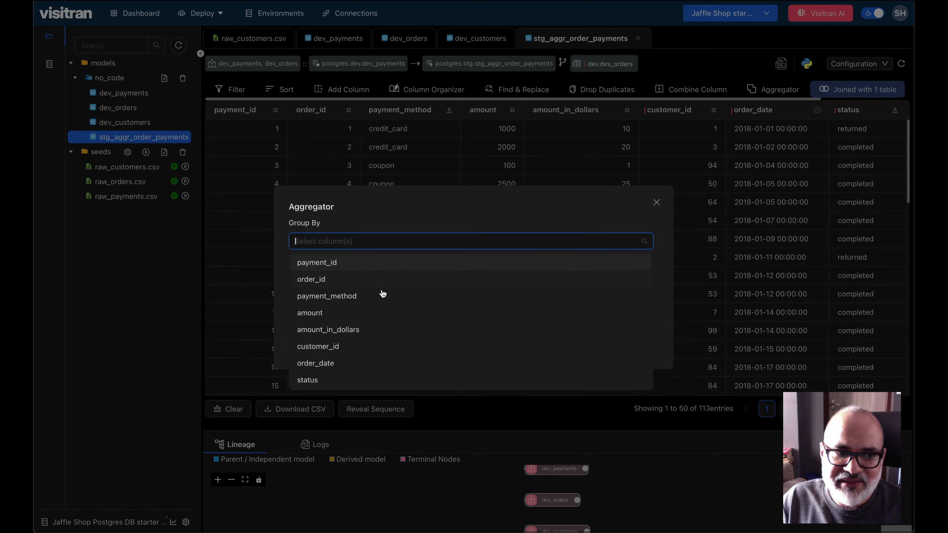
{"action": "left_click", "coordinate": [384, 351]}
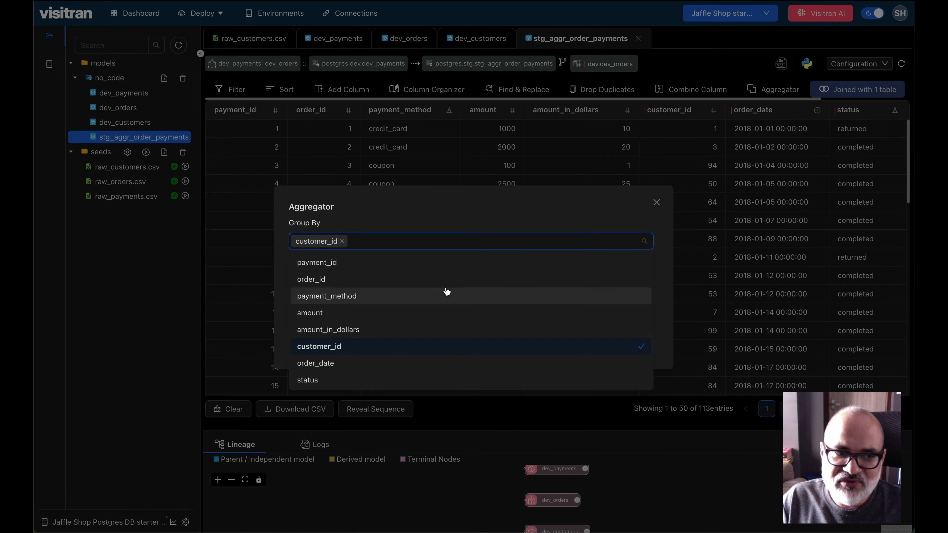
{"action": "left_click", "coordinate": [473, 221]}
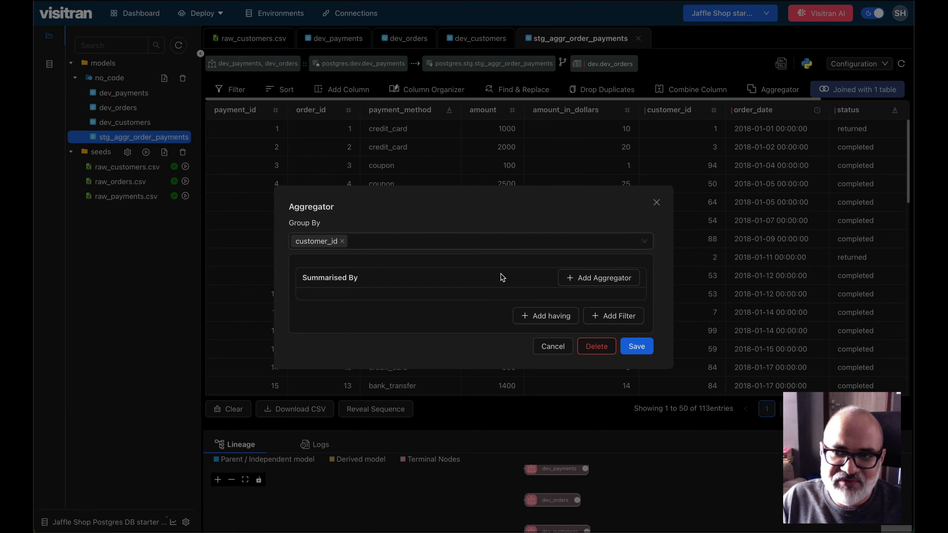
- Summarise the groups with the SUM of amount_in_dollars under the alias total_amount, and save the aggregation
{"action": "left_click", "coordinate": [591, 279]}
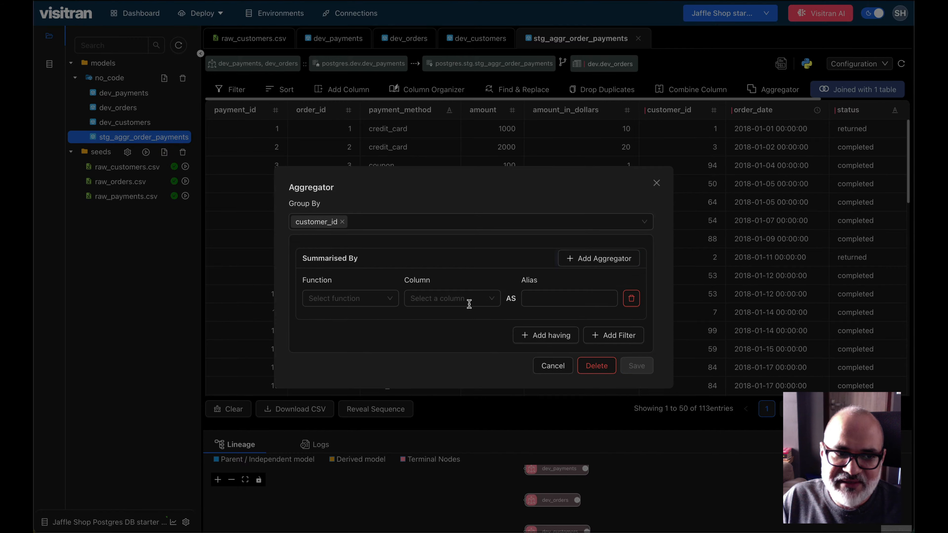
{"action": "left_click", "coordinate": [374, 303]}
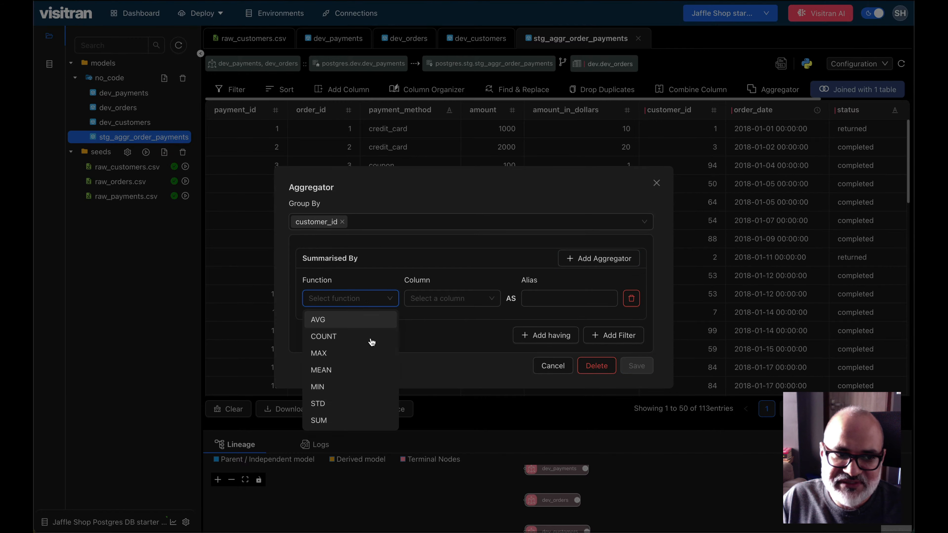
{"action": "left_click", "coordinate": [359, 420]}
{"action": "left_click", "coordinate": [472, 303]}
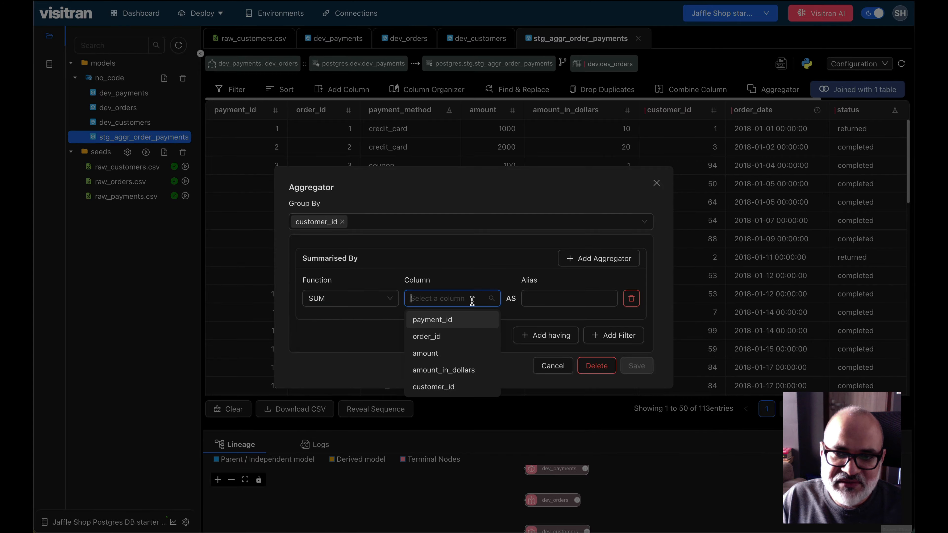
{"action": "left_click", "coordinate": [443, 370]}
{"action": "left_click", "coordinate": [569, 298]}
{"action": "type", "text": "total_amount"}
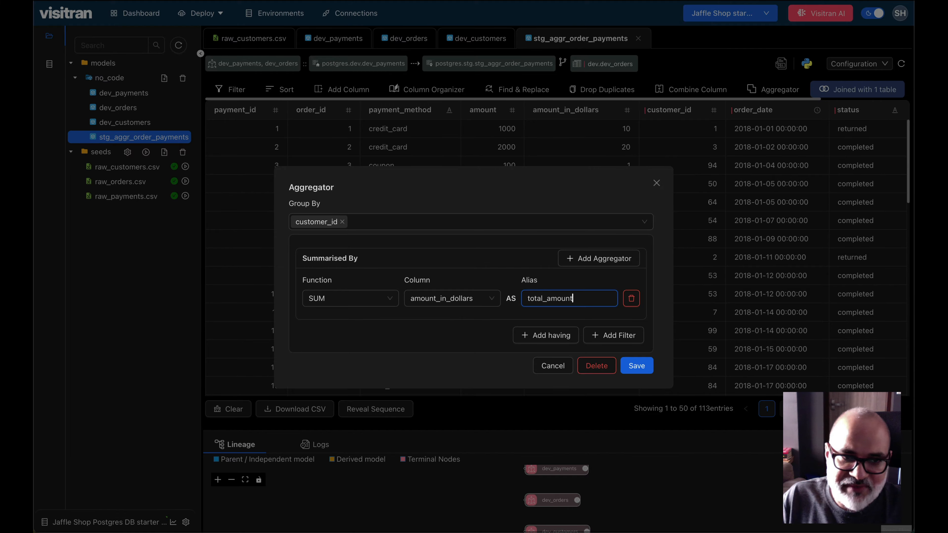
{"action": "left_click", "coordinate": [636, 366]}
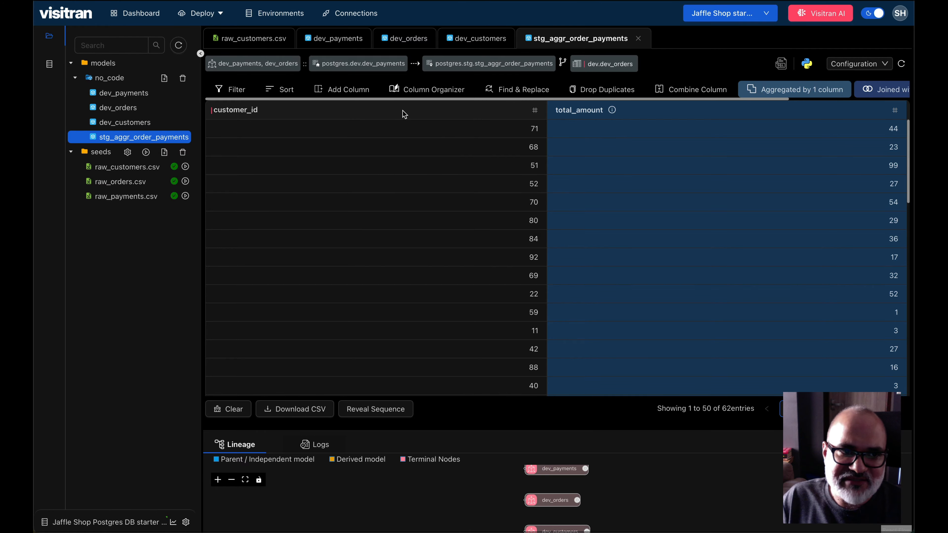
- Sort the aggregated rows by customer_id in ascending order
{"action": "left_click", "coordinate": [285, 90]}
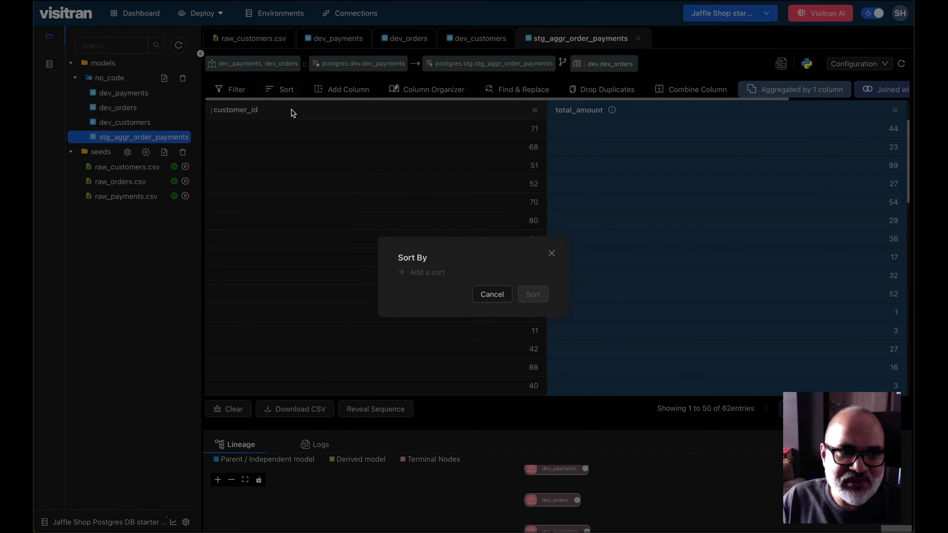
{"action": "left_click", "coordinate": [424, 275]}
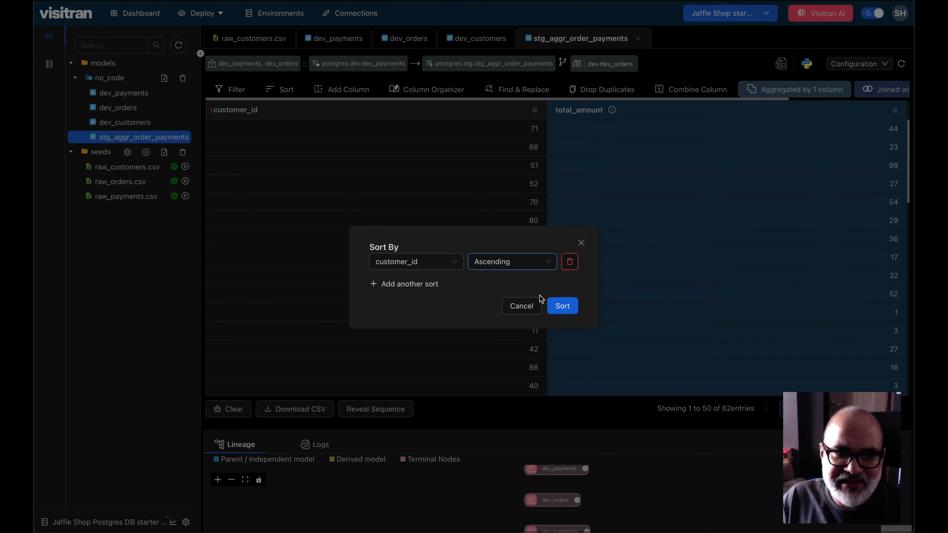
{"action": "left_click", "coordinate": [561, 306]}
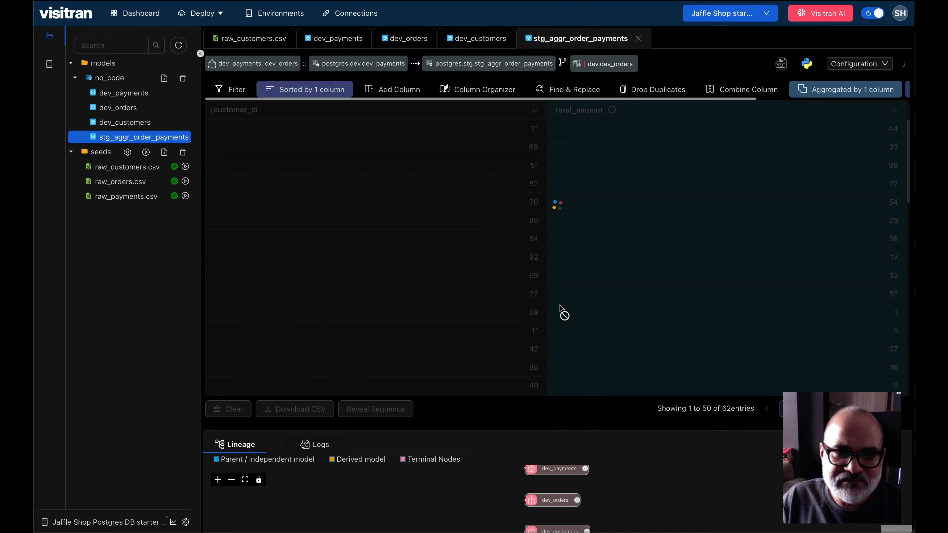
- Look through the sorted rows, checking each customer_id against its total_amount
{"action": "scroll", "coordinate": [436, 218], "scroll_direction": "down", "scroll_amount": 3}
{"action": "scroll", "coordinate": [435, 218], "scroll_direction": "up", "scroll_amount": 3}
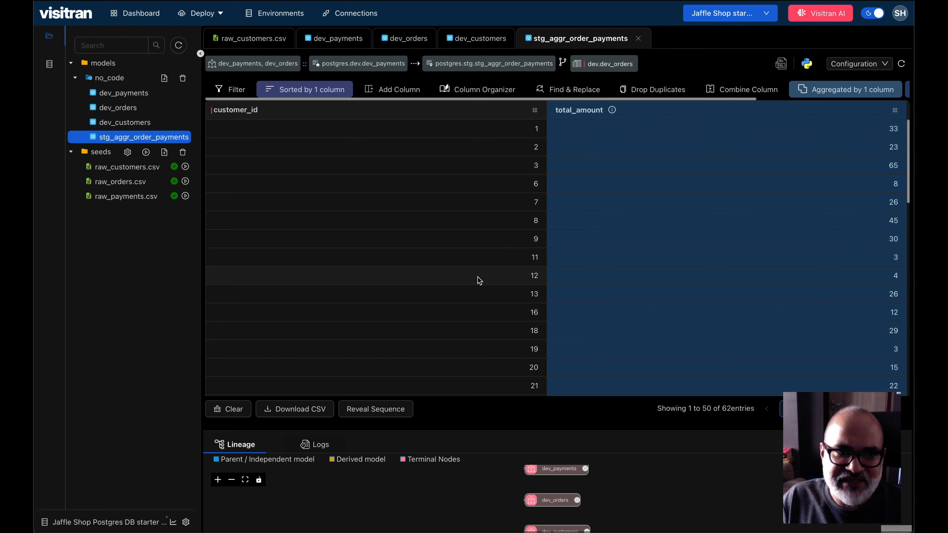
{"action": "scroll", "coordinate": [474, 254], "scroll_direction": "down", "scroll_amount": 6}
{"action": "scroll", "coordinate": [476, 238], "scroll_direction": "up", "scroll_amount": 6}
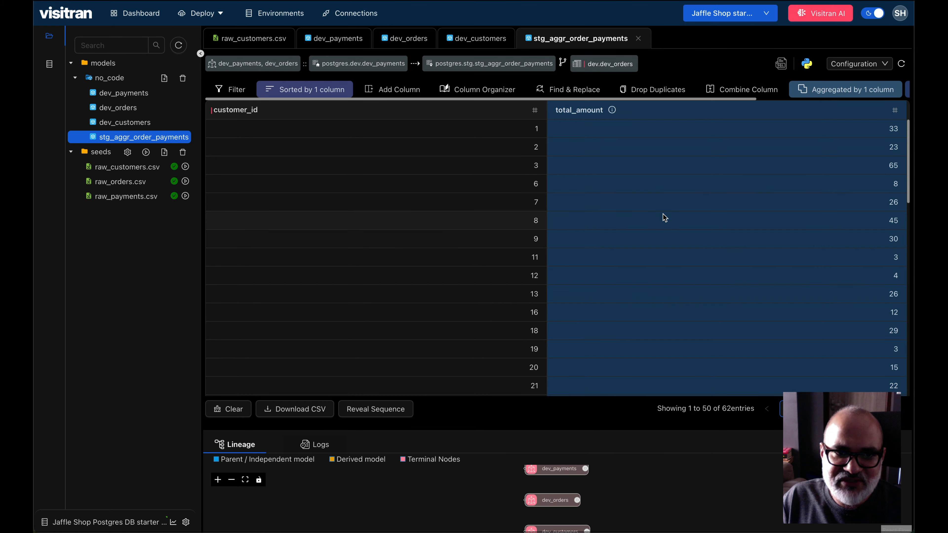
{"action": "scroll", "coordinate": [497, 217], "scroll_direction": "down", "scroll_amount": 3}
{"action": "scroll", "coordinate": [497, 218], "scroll_direction": "up", "scroll_amount": 3}
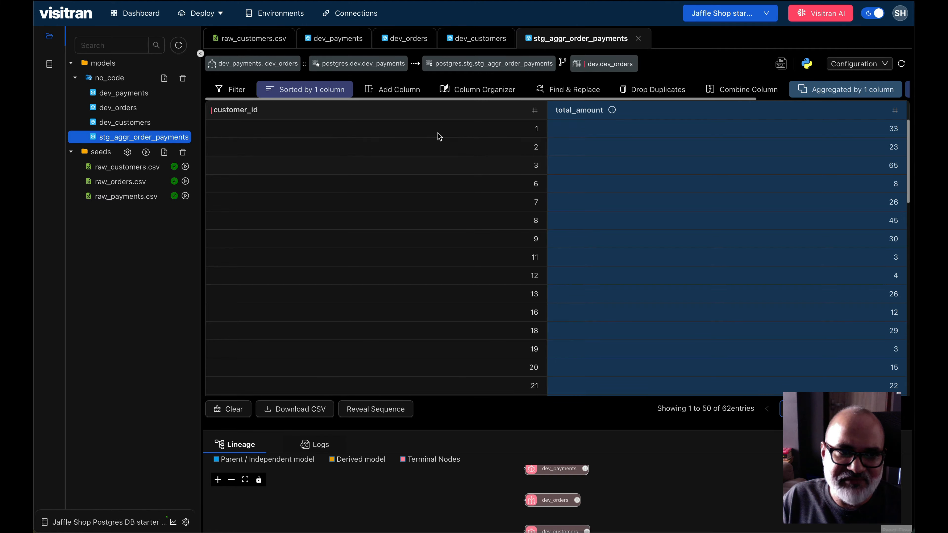
{"action": "scroll", "coordinate": [680, 166], "scroll_direction": "down", "scroll_amount": 10}
{"action": "scroll", "coordinate": [679, 164], "scroll_direction": "up", "scroll_amount": 10}
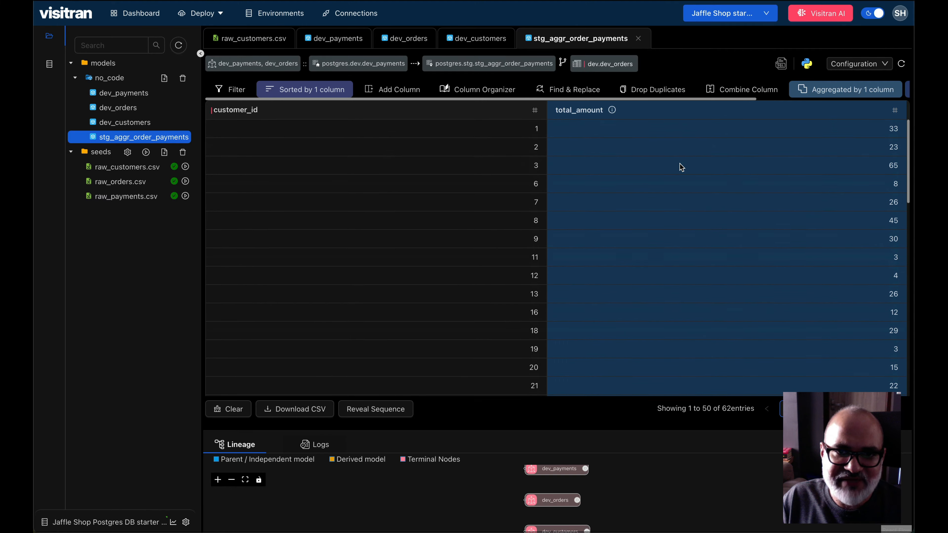
- View the SQL query generated for stg_aggr_order_payments and examine its ORDER BY clause on customer_id
{"action": "left_click", "coordinate": [780, 65]}
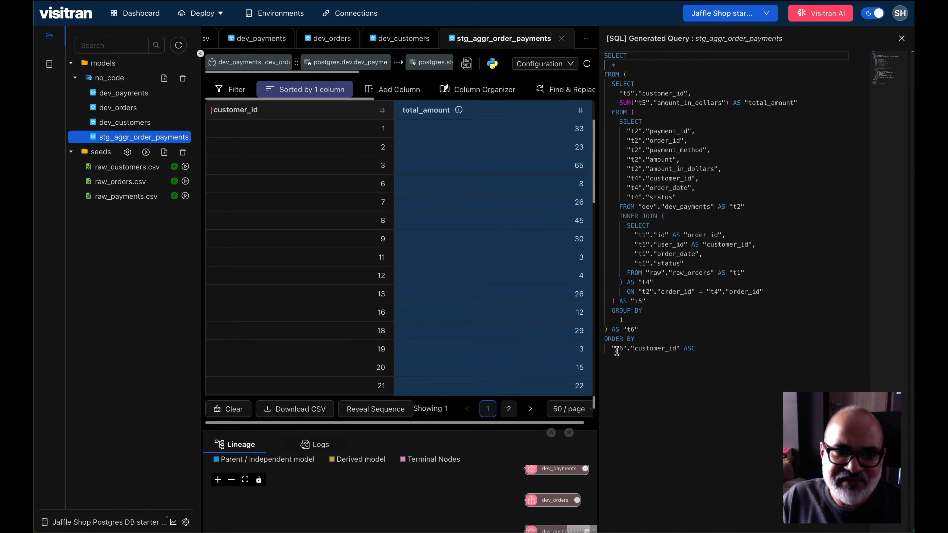
{"action": "left_click_drag", "start_coordinate": [606, 349], "coordinate": [715, 350]}
{"action": "left_click", "coordinate": [715, 350]}
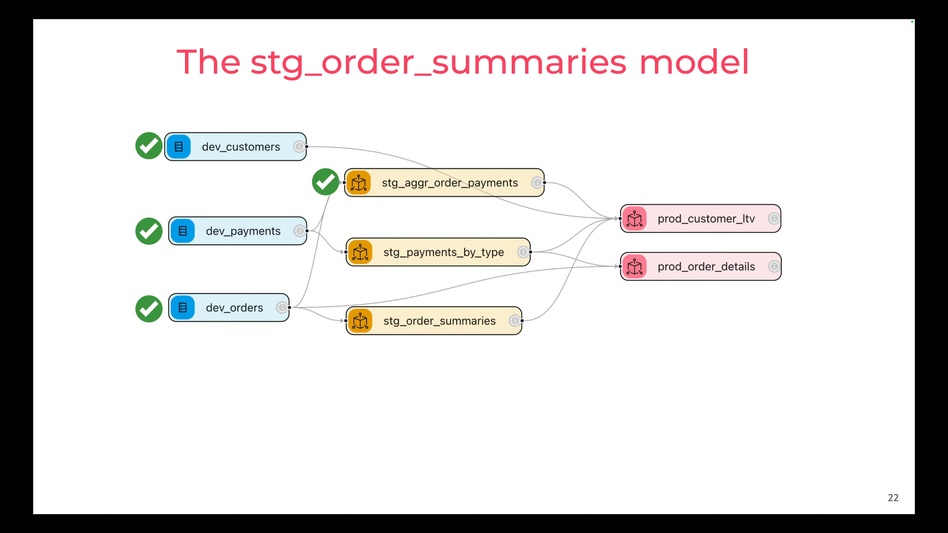
{"action": "key", "text": "Right"}
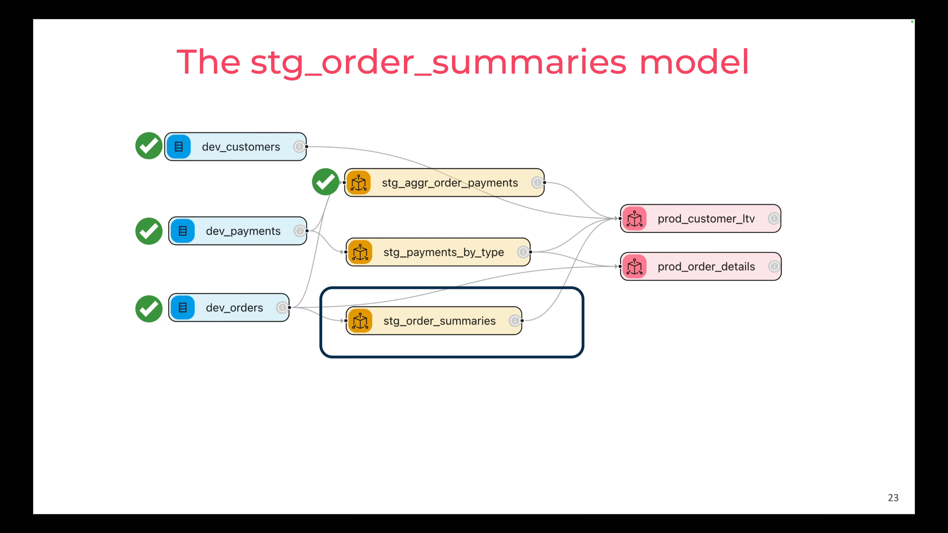
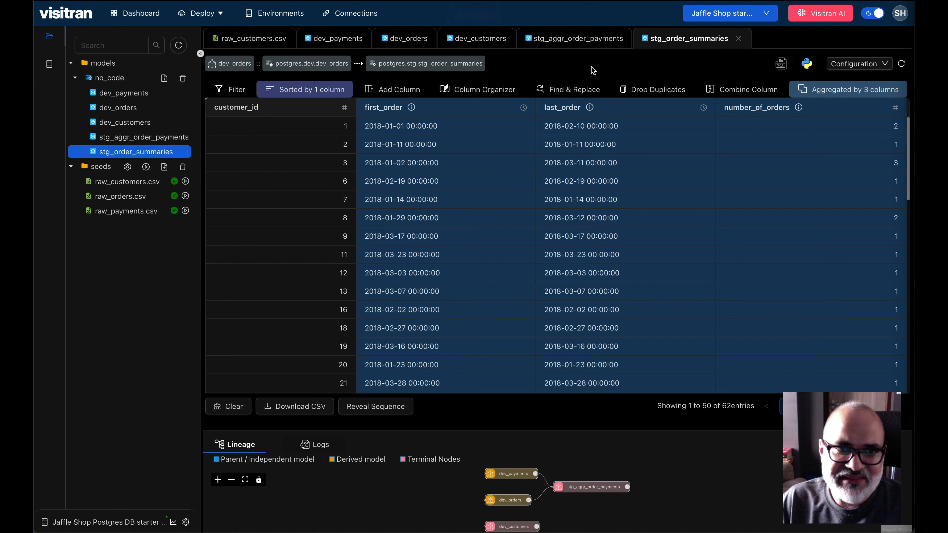
- Create a new model named stg_payments_by_type under no_code
{"action": "right_click", "coordinate": [135, 77]}
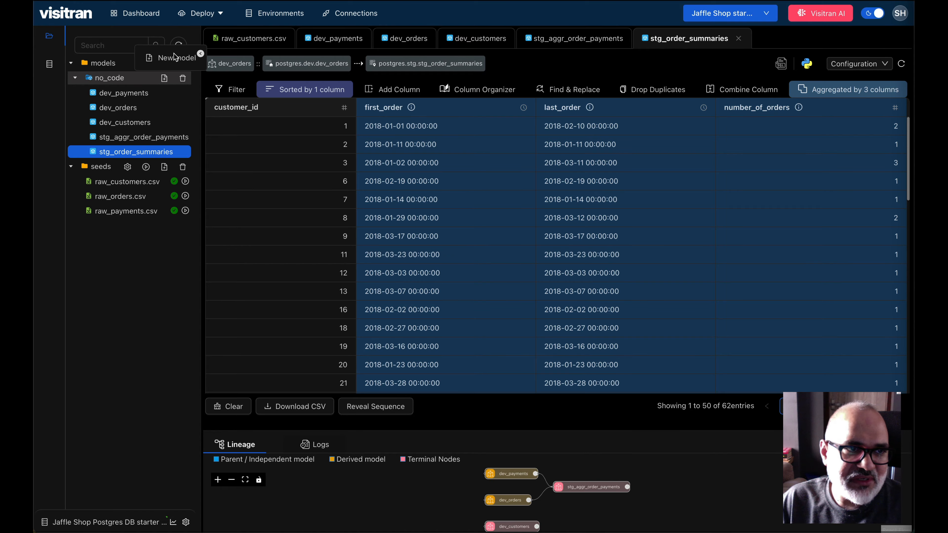
{"action": "left_click", "coordinate": [168, 59]}
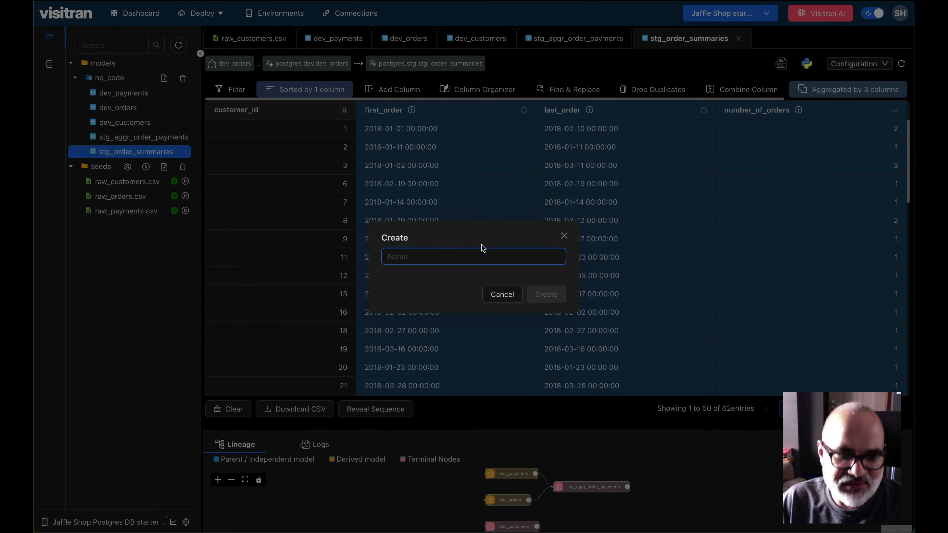
{"action": "type", "text": "stg_payments_by_type"}
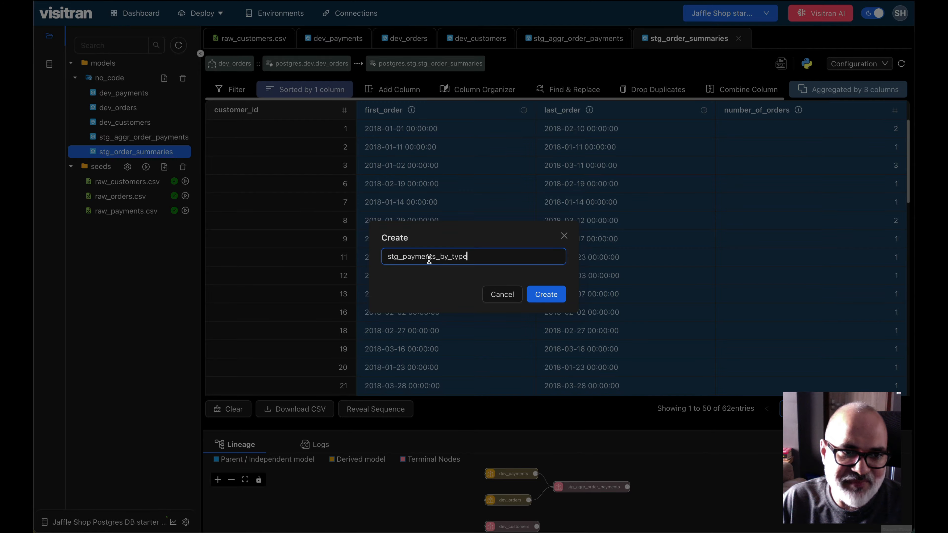
{"action": "left_click", "coordinate": [551, 295]}
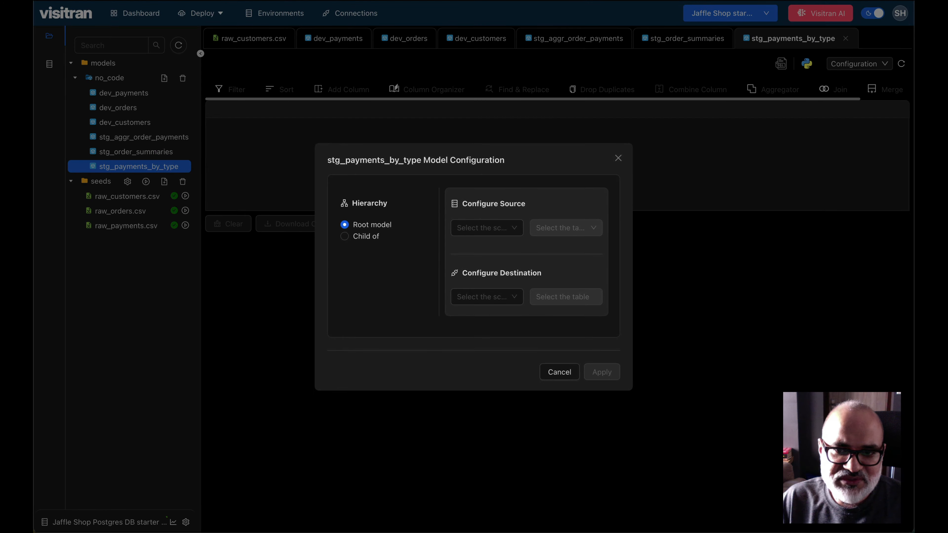
- Make the model a child of dev_payments and set its source to the dev_payments table in the dev schema
{"action": "left_click", "coordinate": [345, 237]}
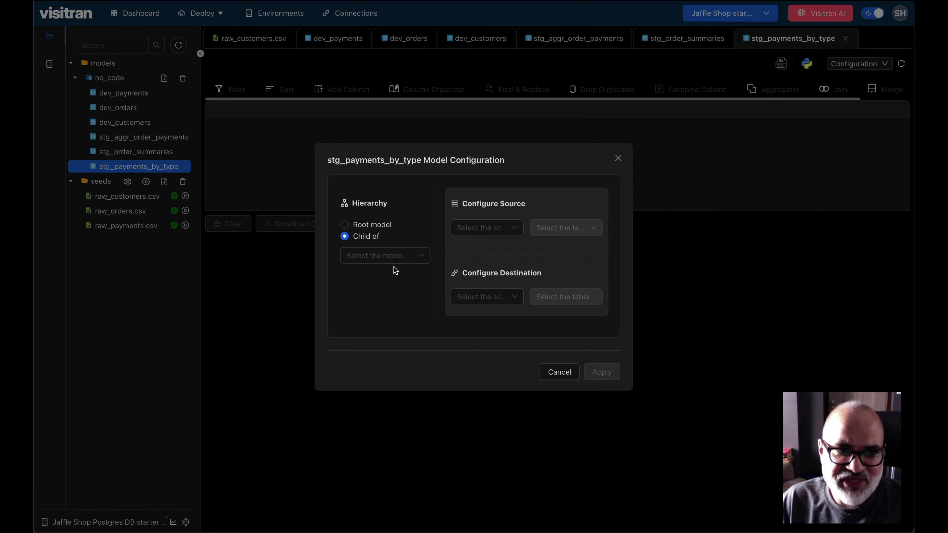
{"action": "left_click", "coordinate": [396, 258]}
{"action": "left_click", "coordinate": [404, 284]}
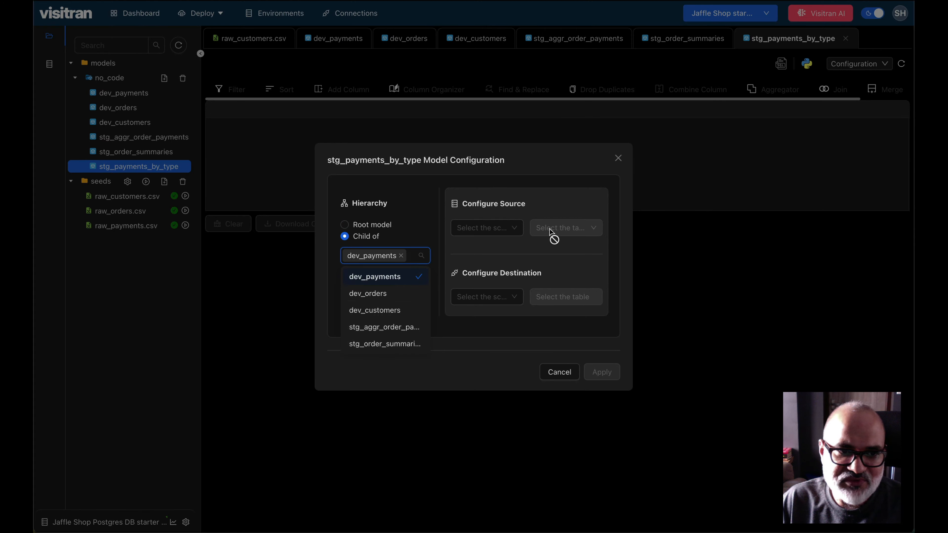
{"action": "left_click", "coordinate": [485, 229]}
{"action": "left_click", "coordinate": [486, 250]}
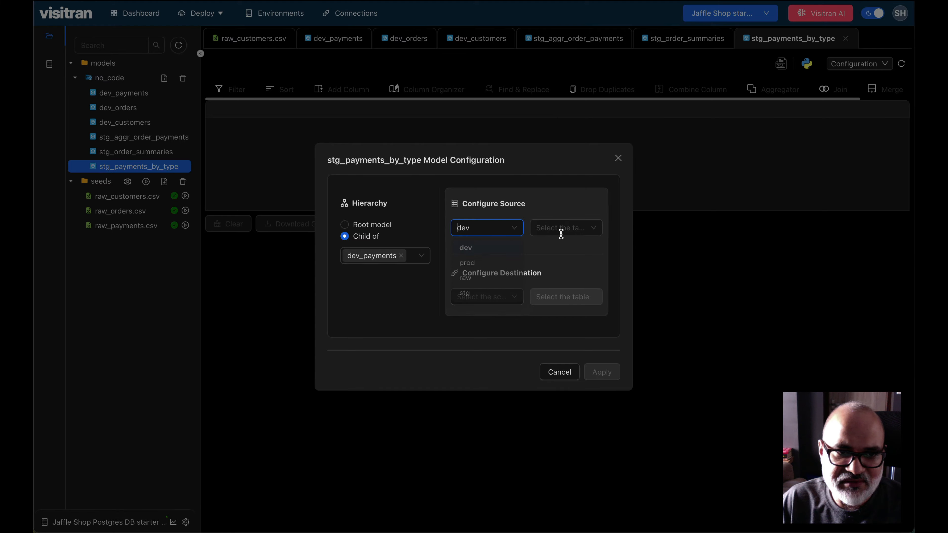
{"action": "left_click", "coordinate": [568, 228]}
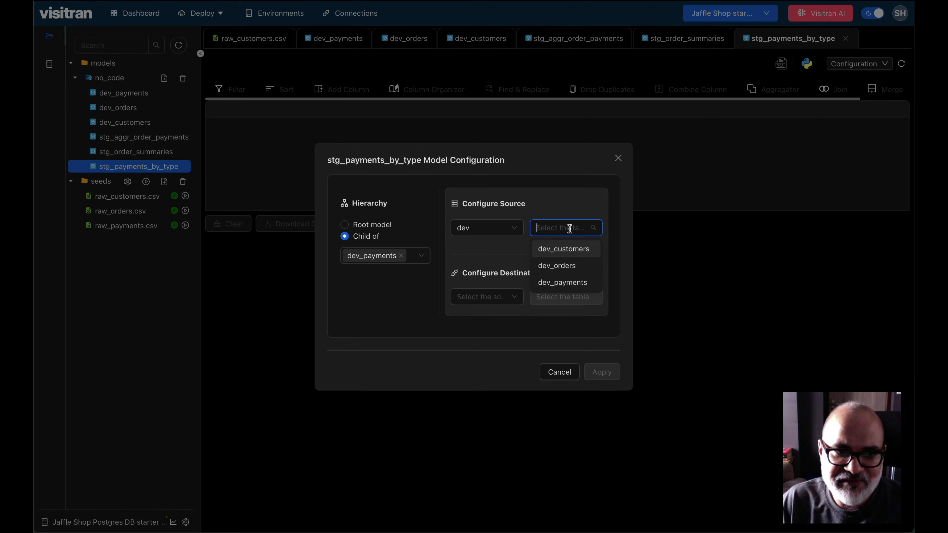
{"action": "left_click", "coordinate": [572, 283]}
- Set the destination to a table named stg_payments_by_type in the stg schema and apply the model configuration
{"action": "left_click", "coordinate": [496, 297]}
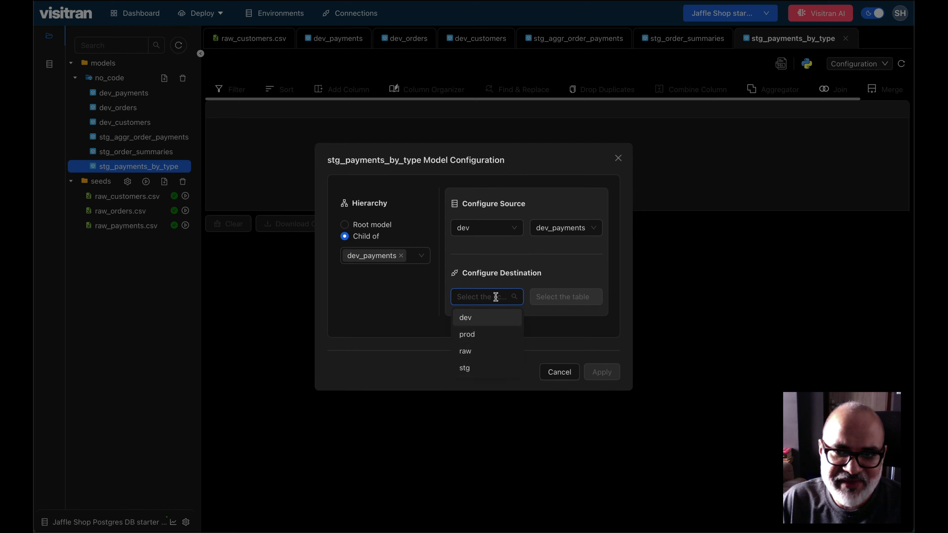
{"action": "left_click", "coordinate": [500, 365]}
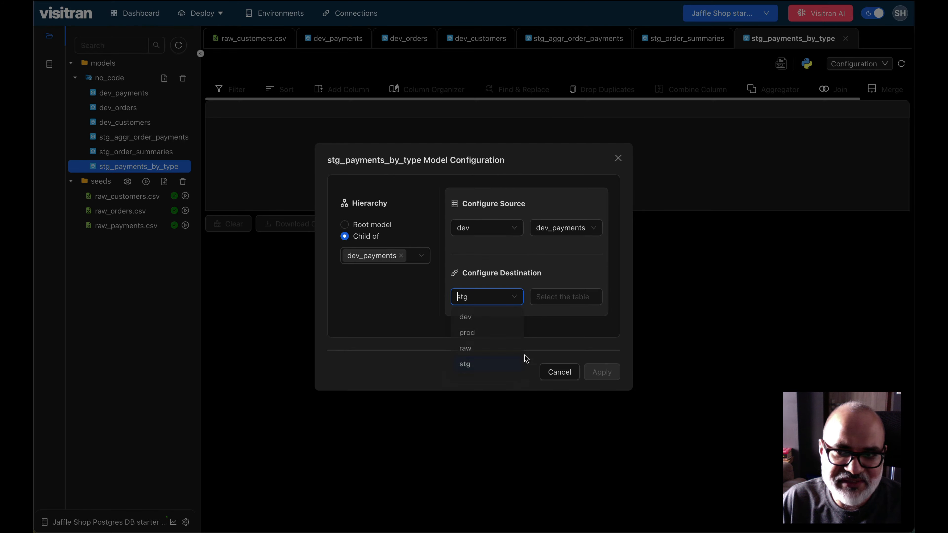
{"action": "left_click", "coordinate": [575, 300]}
{"action": "type", "text": "stg_payments_by_type"}
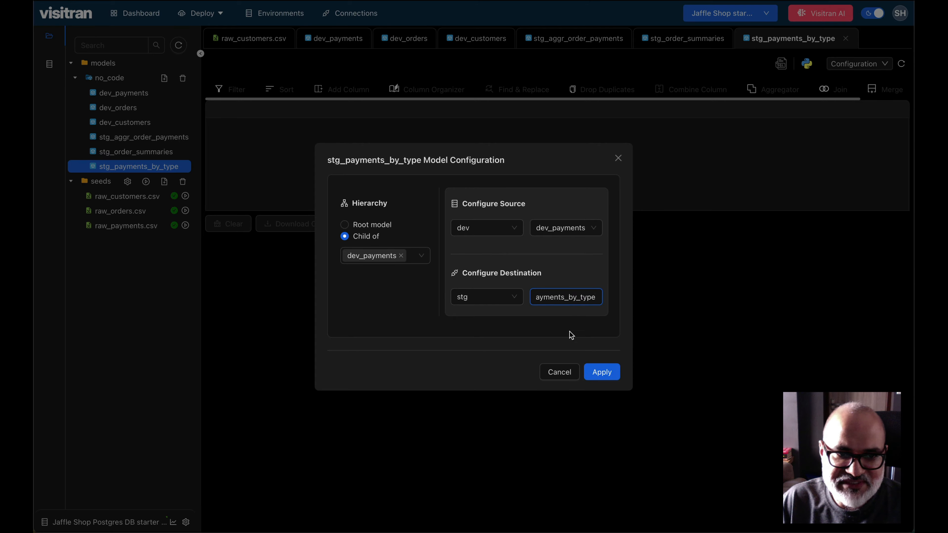
{"action": "left_click", "coordinate": [600, 372]}
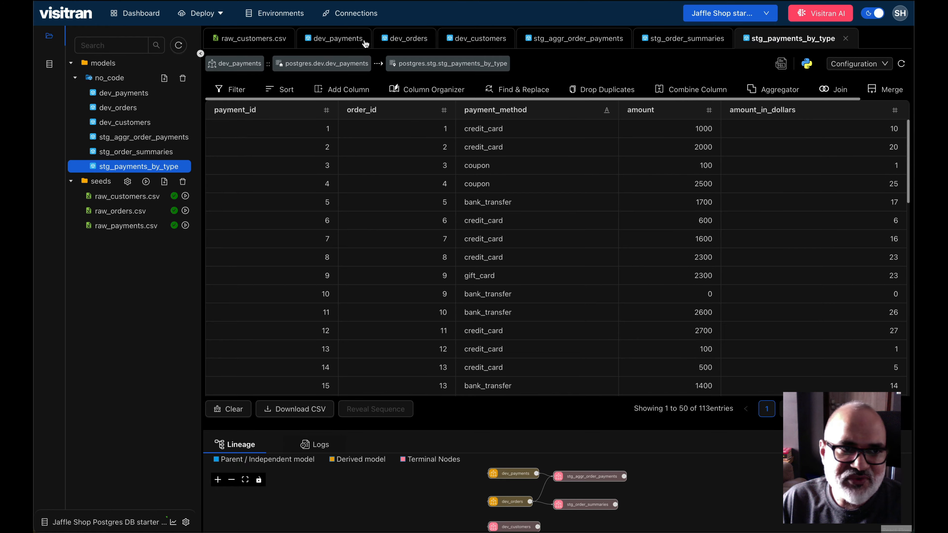
- Start adding a new column named credit_card_amount
{"action": "left_click", "coordinate": [343, 98]}
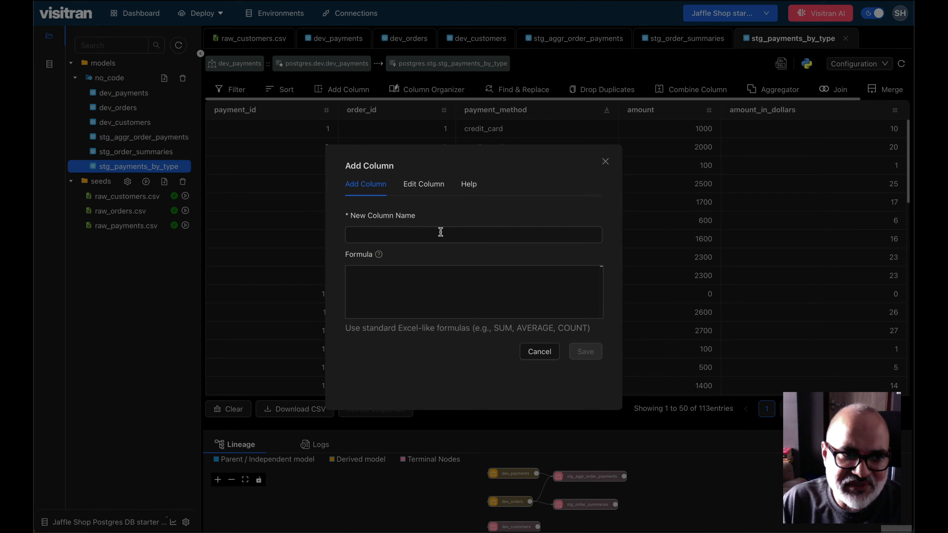
{"action": "left_click", "coordinate": [450, 228]}
{"action": "type", "text": "cre"}
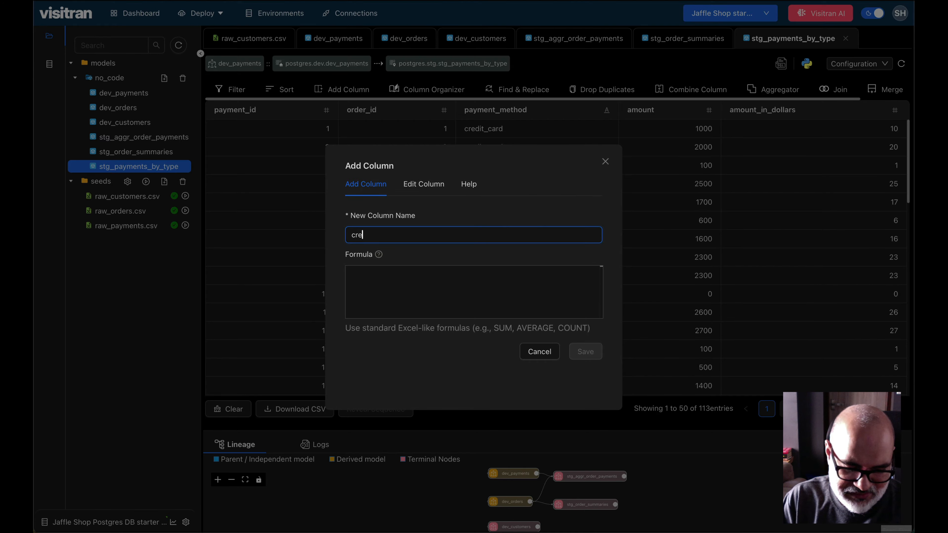
{"action": "type", "text": "dit_Car"}
{"action": "type", "text": "ard_amou"}
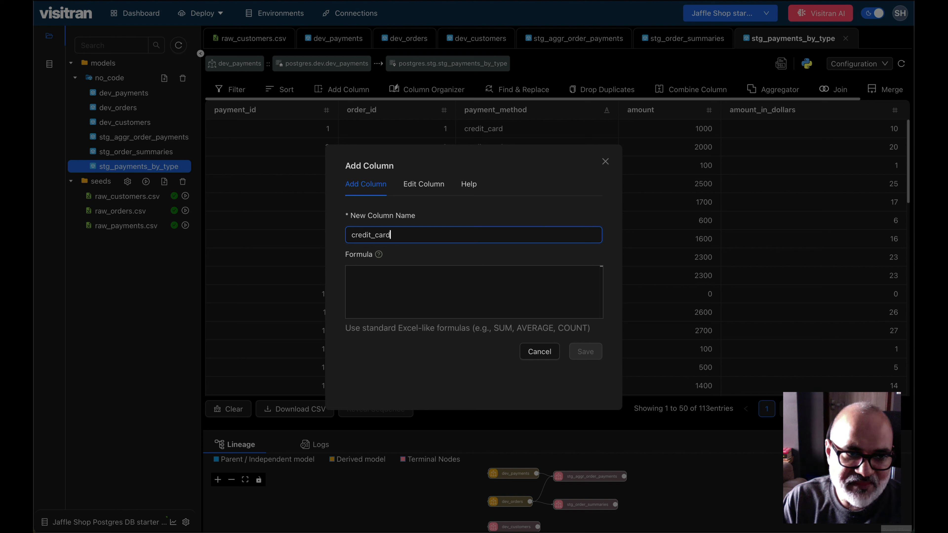
- Enter the column formula IF(payment_method="credit_card", amount_in_dollars, 0)
{"action": "left_click", "coordinate": [508, 287]}
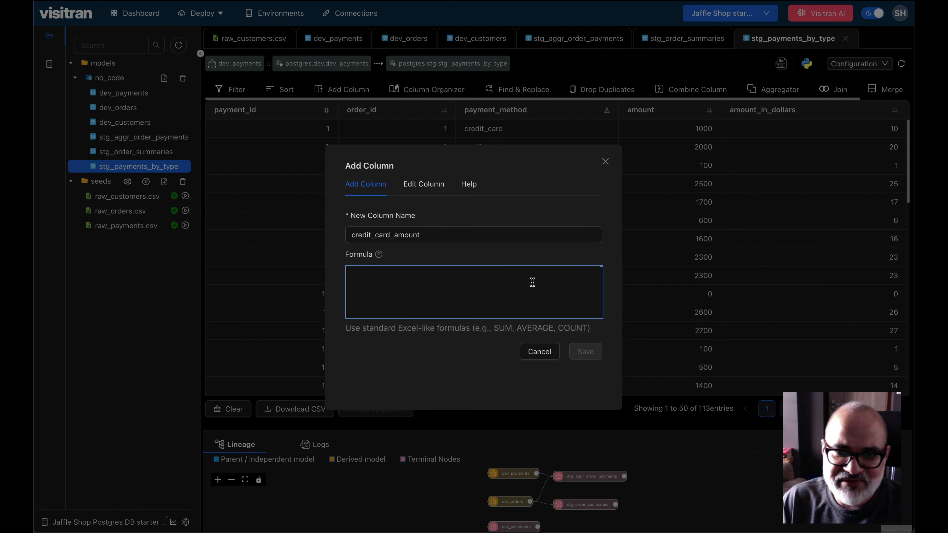
{"action": "type", "text": "IF(payment_method"}
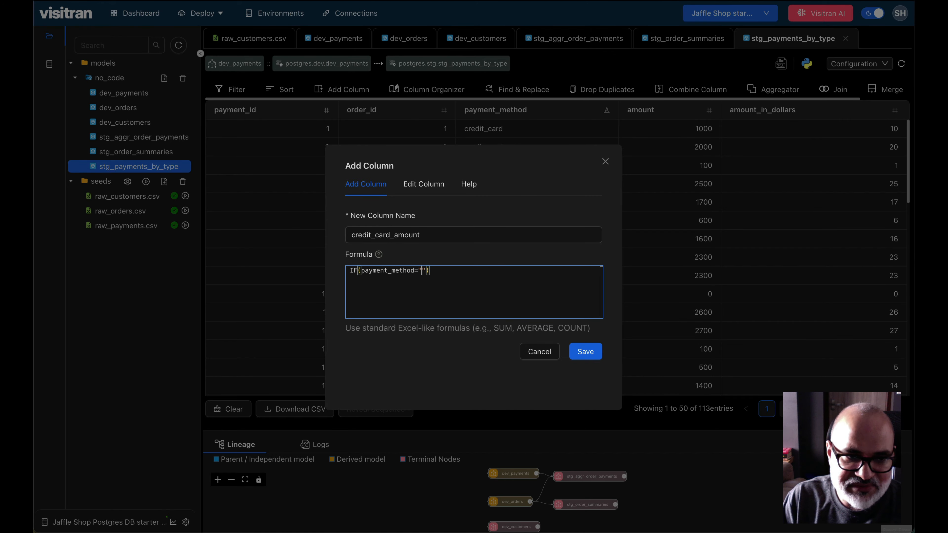
{"action": "type", "text": "=\"credit"}
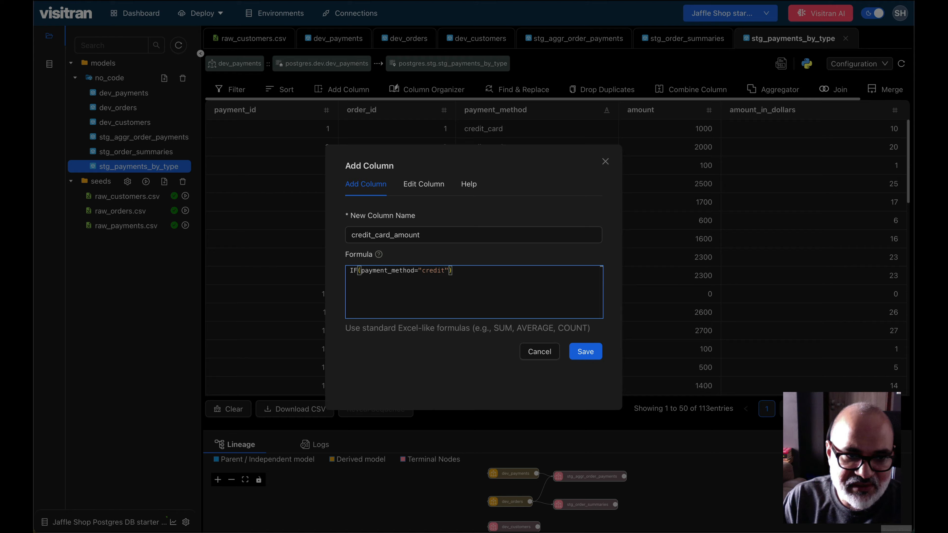
{"action": "type", "text": "_card\","}
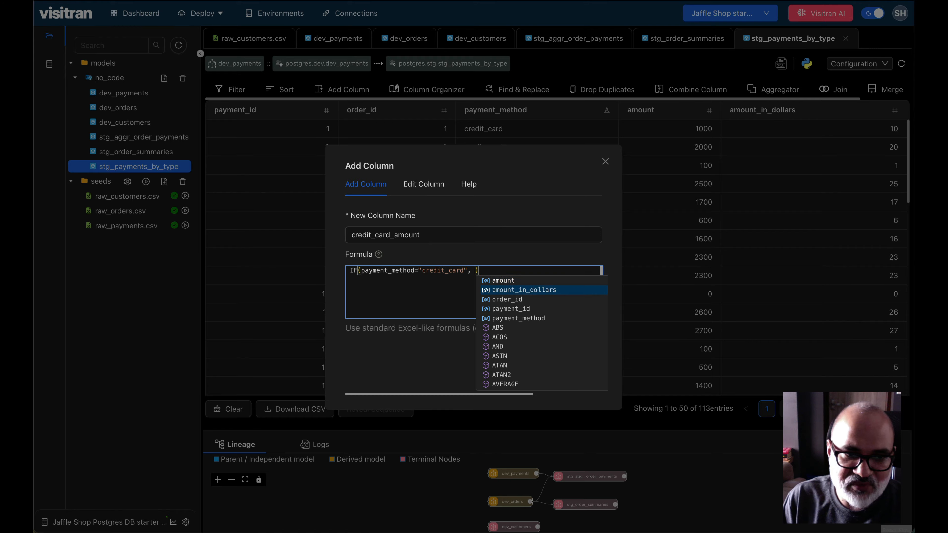
{"action": "key", "text": "Return"}
{"action": "type", "text": ", 0"}
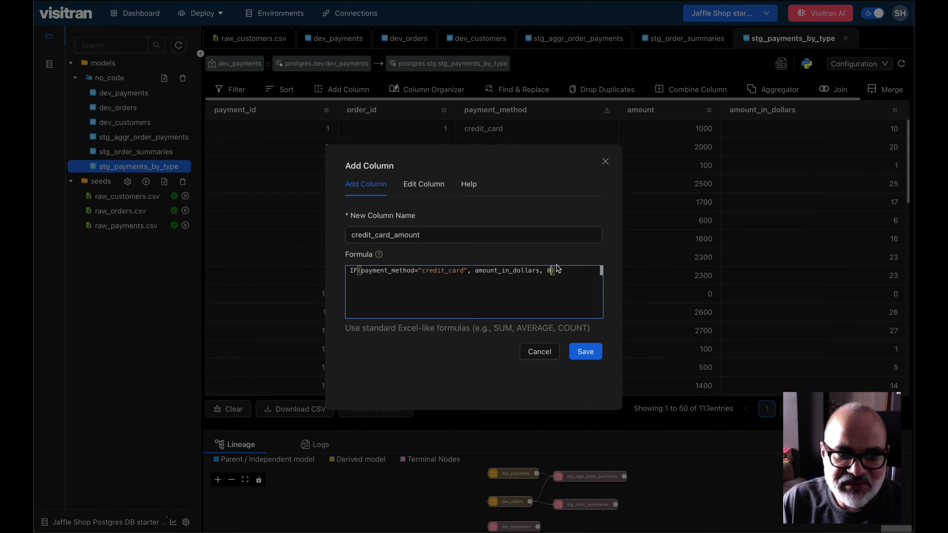
- Copy the whole formula for reuse and save the credit_card_amount column
{"action": "key", "text": "super+a"}
{"action": "right_click", "coordinate": [509, 271]}
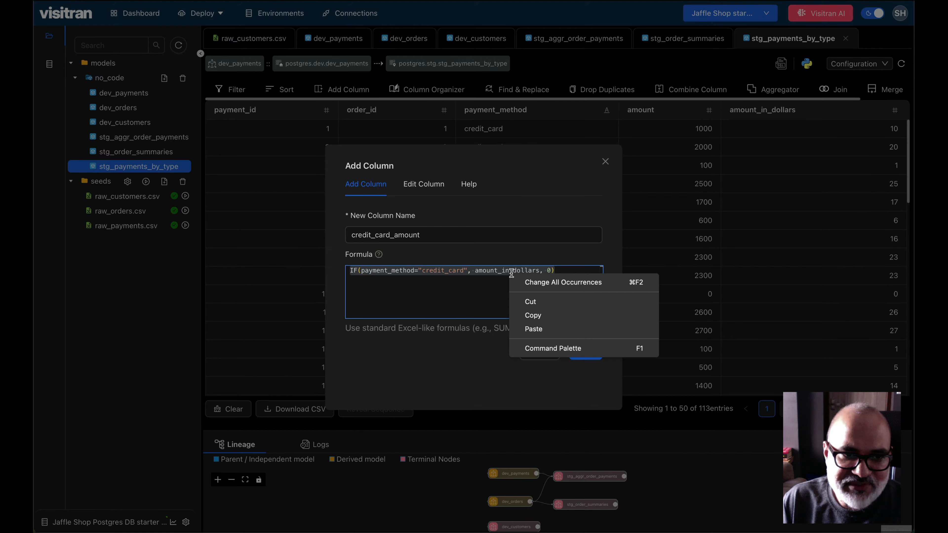
{"action": "left_click", "coordinate": [566, 315]}
{"action": "left_click", "coordinate": [502, 305]}
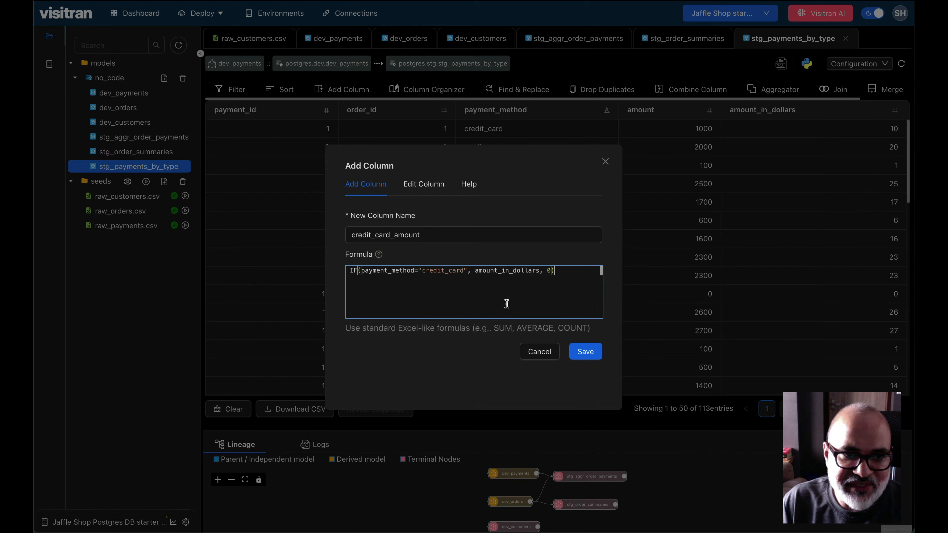
{"action": "left_click", "coordinate": [588, 354]}
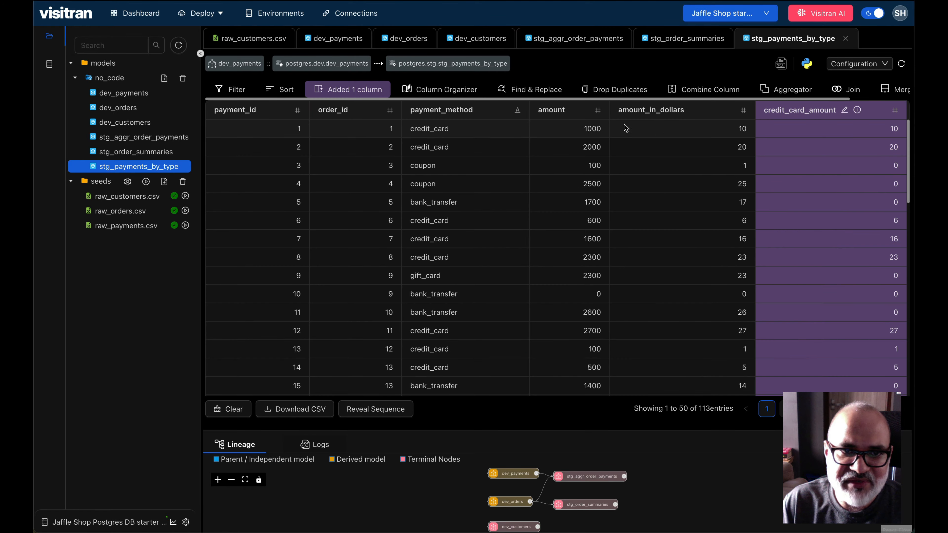
- Compare the payment_method and credit_card_amount values in a credit_card row and a coupon row
{"action": "double_click", "coordinate": [428, 128]}
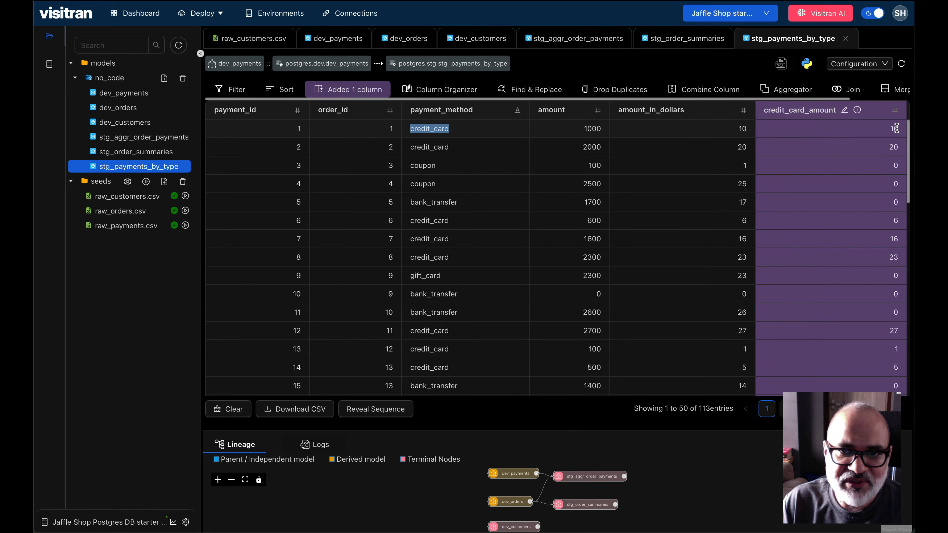
{"action": "double_click", "coordinate": [430, 165]}
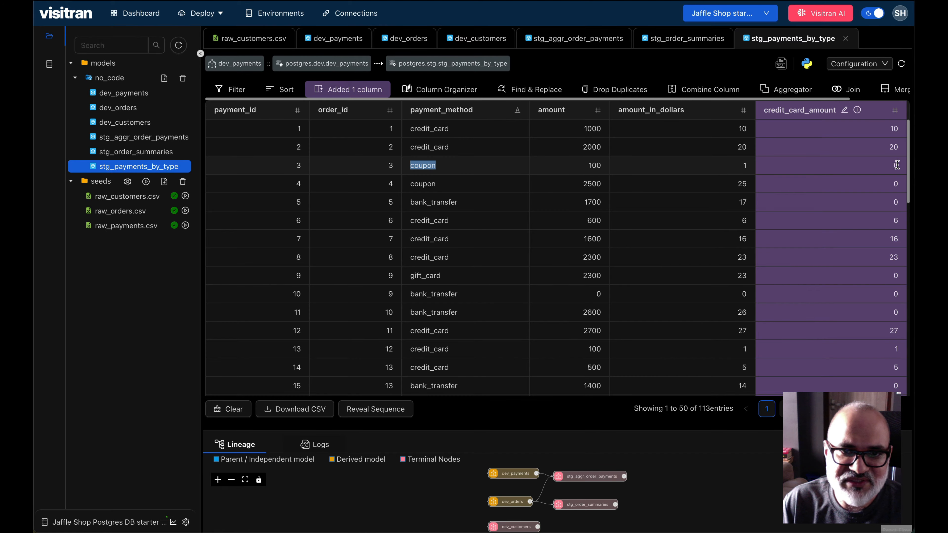
{"action": "left_click", "coordinate": [842, 171]}
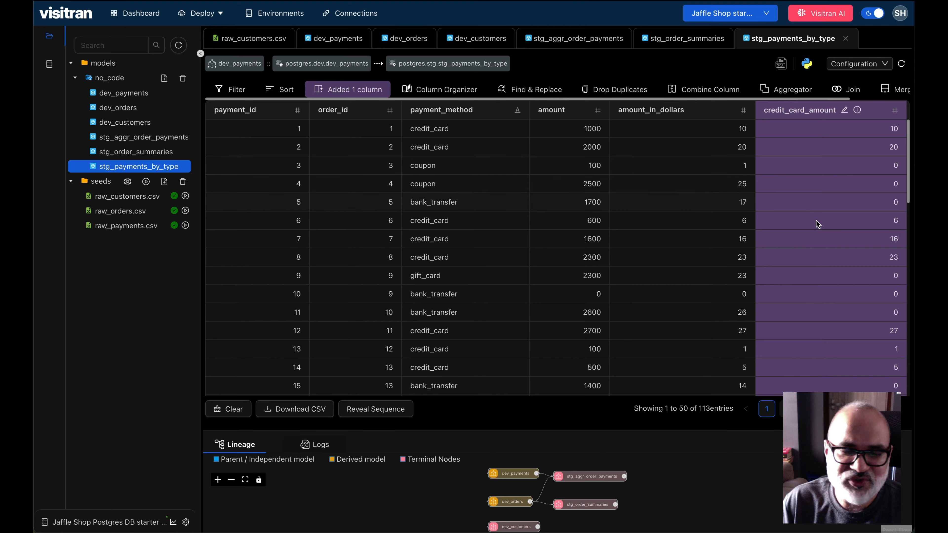
- Add a coupon_amount column with the formula IF(payment_method="coupon", amount_in_dollars, 0)
{"action": "left_click", "coordinate": [340, 89]}
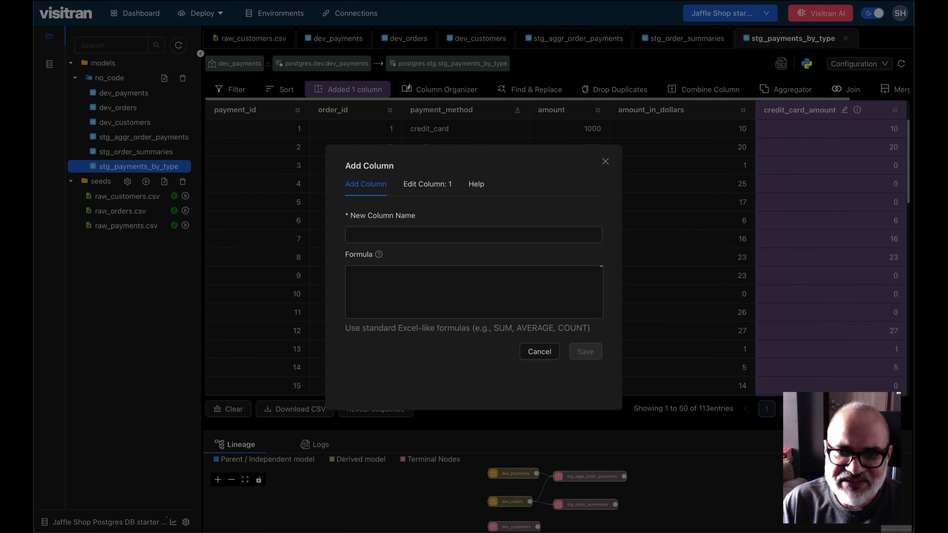
{"action": "left_click", "coordinate": [408, 233]}
{"action": "type", "text": "c"}
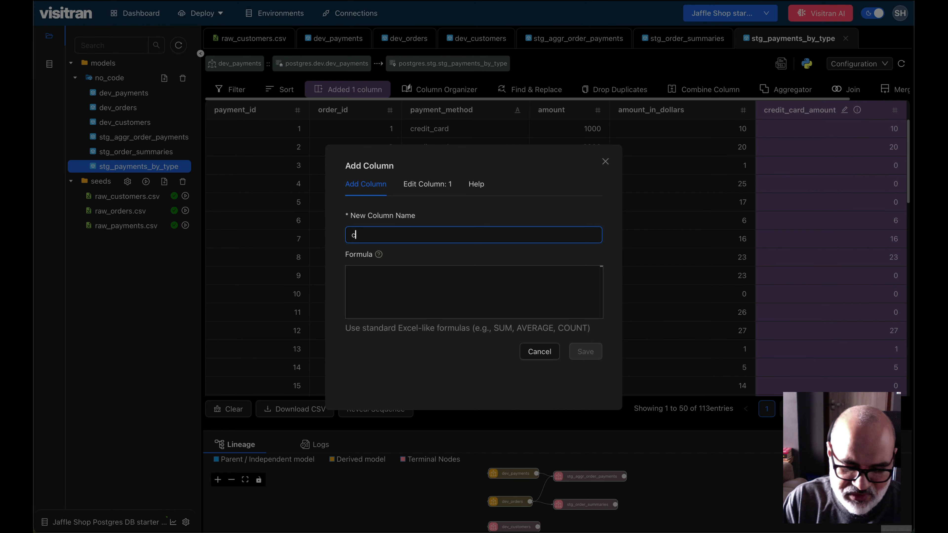
{"action": "type", "text": "oupon_amount"}
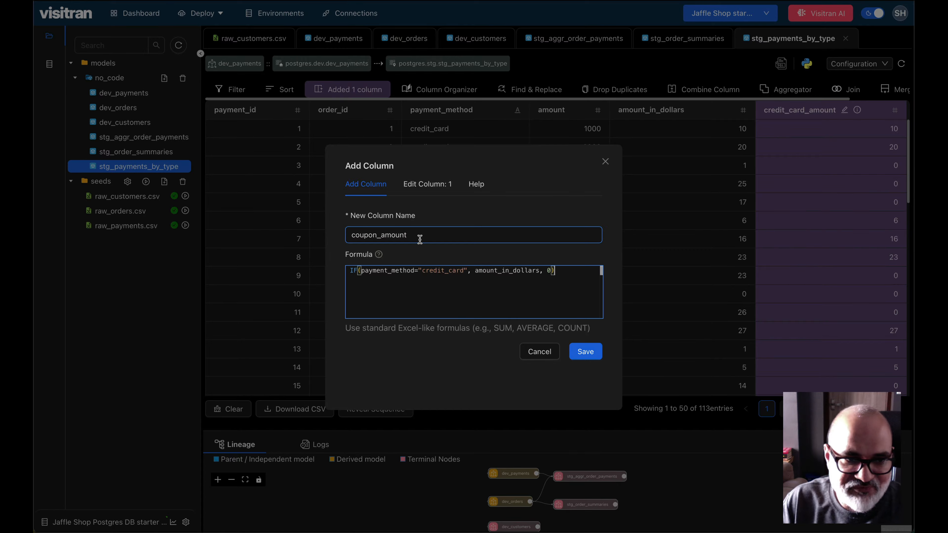
{"action": "left_click", "coordinate": [586, 352]}
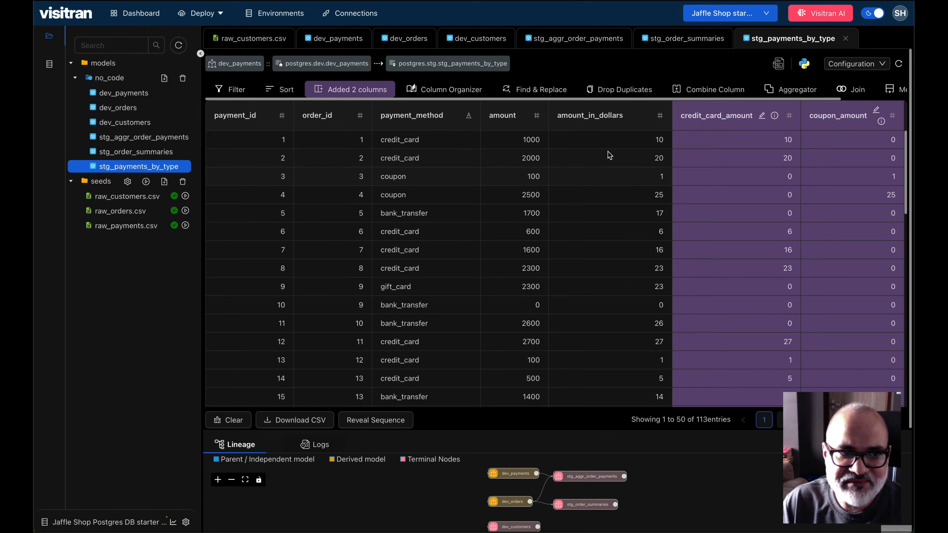
- Add a bank_transfer_amount column, reusing the copied formula with "bank_transfer" as the payment method
{"action": "left_click", "coordinate": [358, 94]}
{"action": "left_click", "coordinate": [424, 230]}
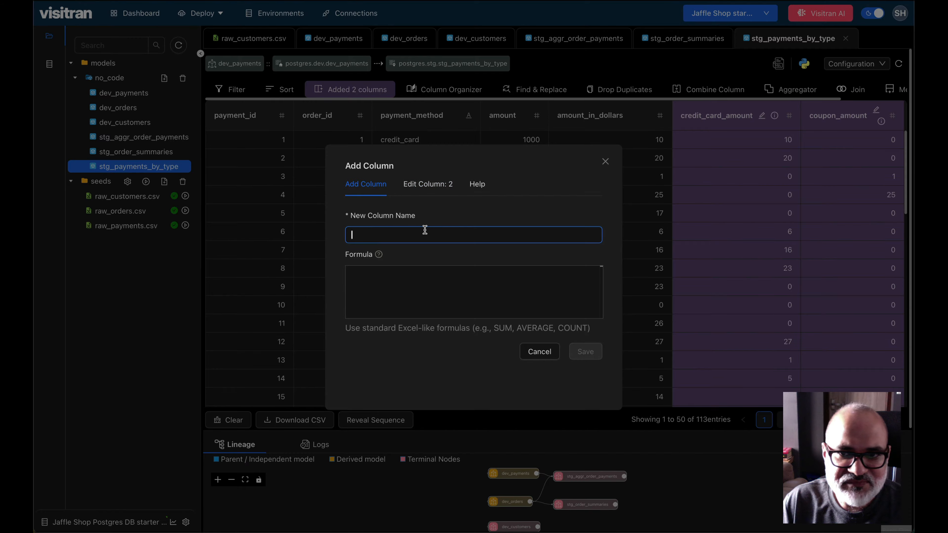
{"action": "type", "text": "bank_transfer_amount"}
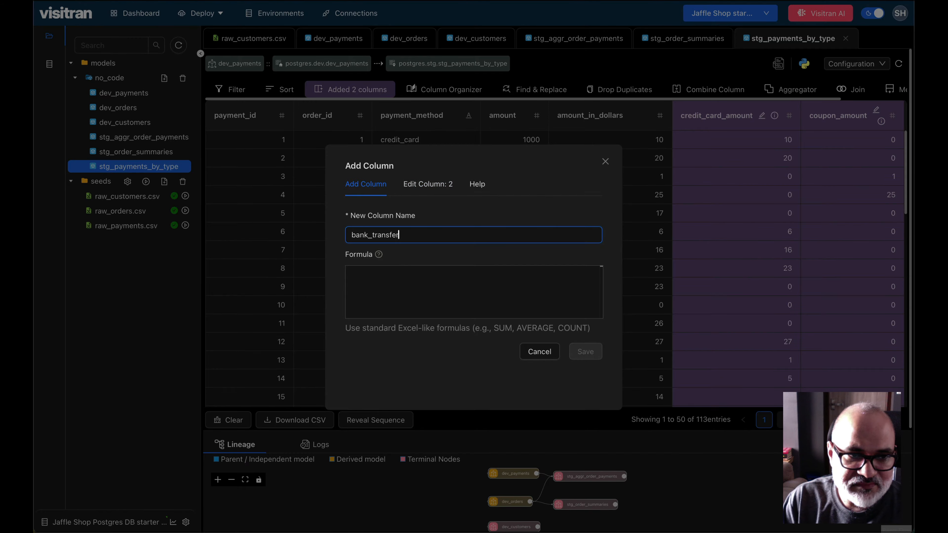
{"action": "key", "text": "Tab"}
{"action": "key", "text": "super+v"}
{"action": "double_click", "coordinate": [443, 270]}
{"action": "type", "text": "bank_transfer"}
{"action": "left_click", "coordinate": [585, 352]}
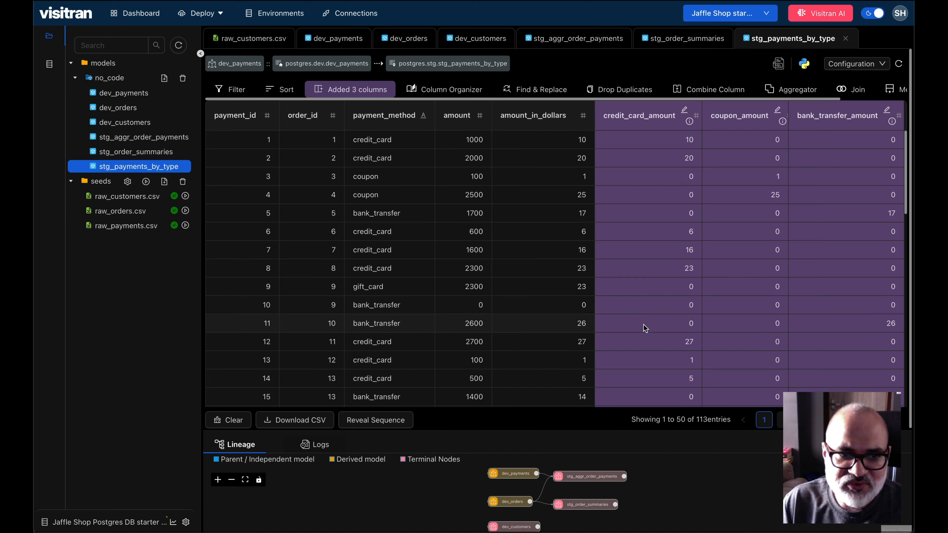
- Add a gift_card_amount column with the formula IF(payment_method="gift_card", amount_in_dollars, 0) and check the four added columns
{"action": "left_click", "coordinate": [376, 93]}
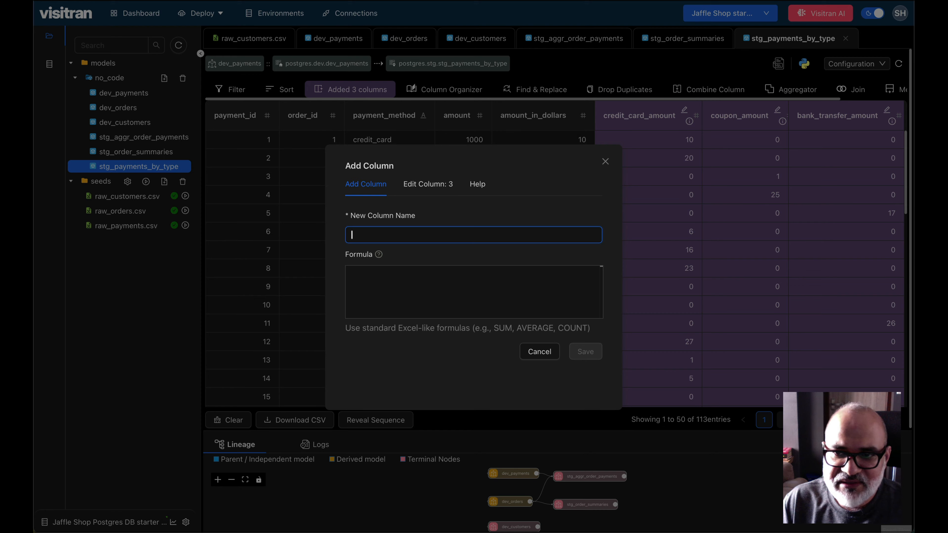
{"action": "type", "text": "gift_card_amount"}
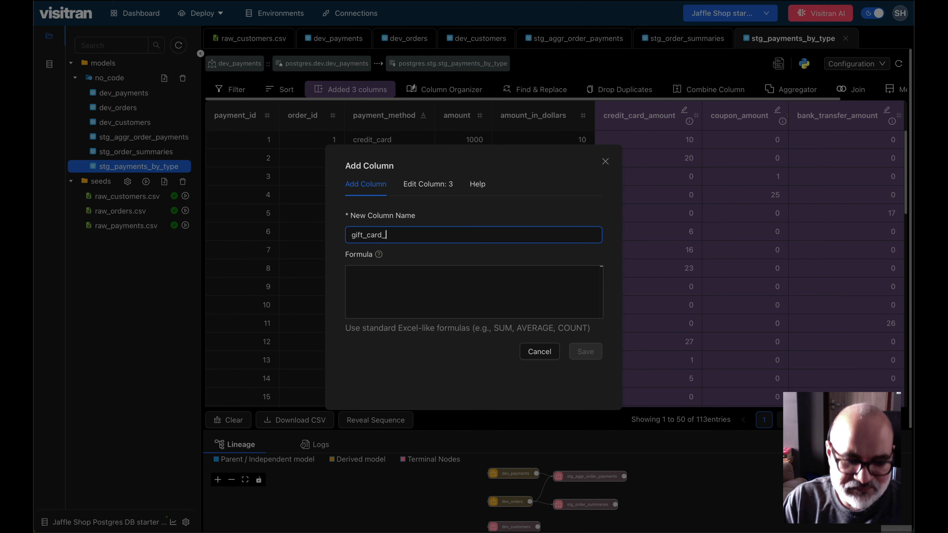
{"action": "key", "text": "Tab"}
{"action": "key", "text": "ctrl+v"}
{"action": "double_click", "coordinate": [439, 267]}
{"action": "type", "text": "gift_card"}
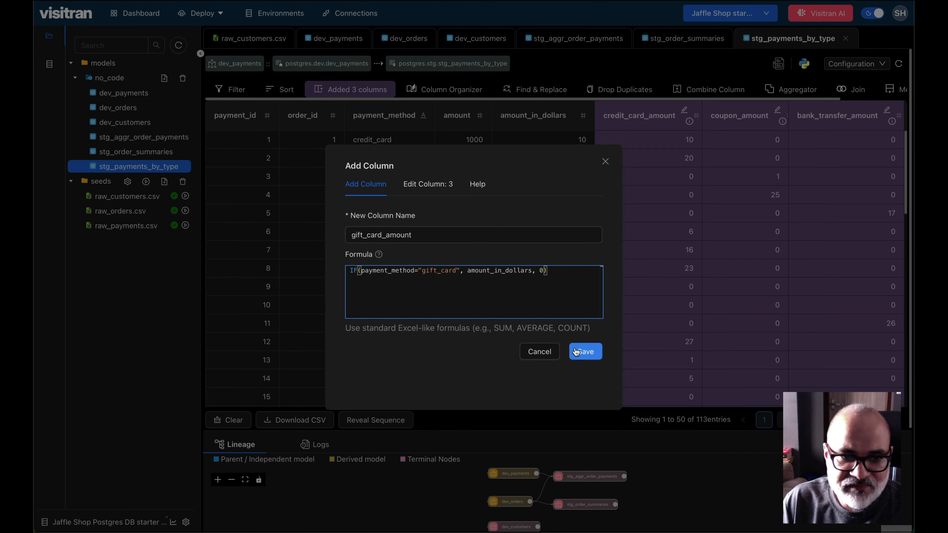
{"action": "left_click", "coordinate": [585, 351]}
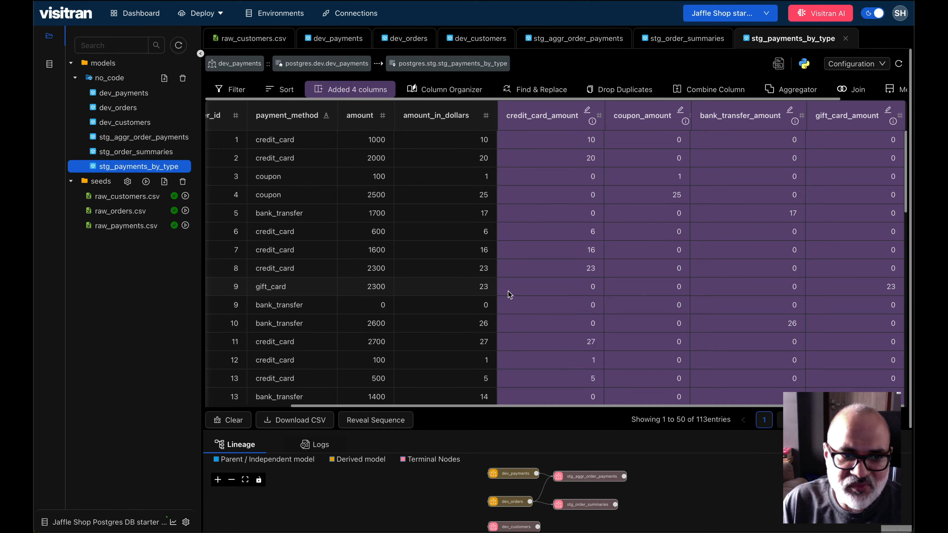
{"action": "scroll", "coordinate": [871, 293], "scroll_direction": "down", "scroll_amount": 3}
{"action": "scroll", "coordinate": [873, 293], "scroll_direction": "up", "scroll_amount": 3}
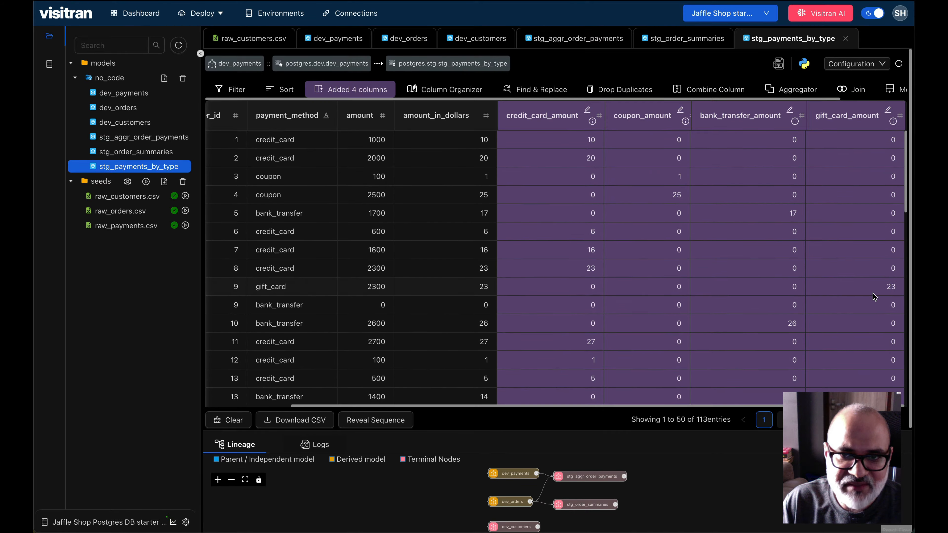
{"action": "scroll", "coordinate": [785, 250], "scroll_direction": "left", "scroll_amount": 3}
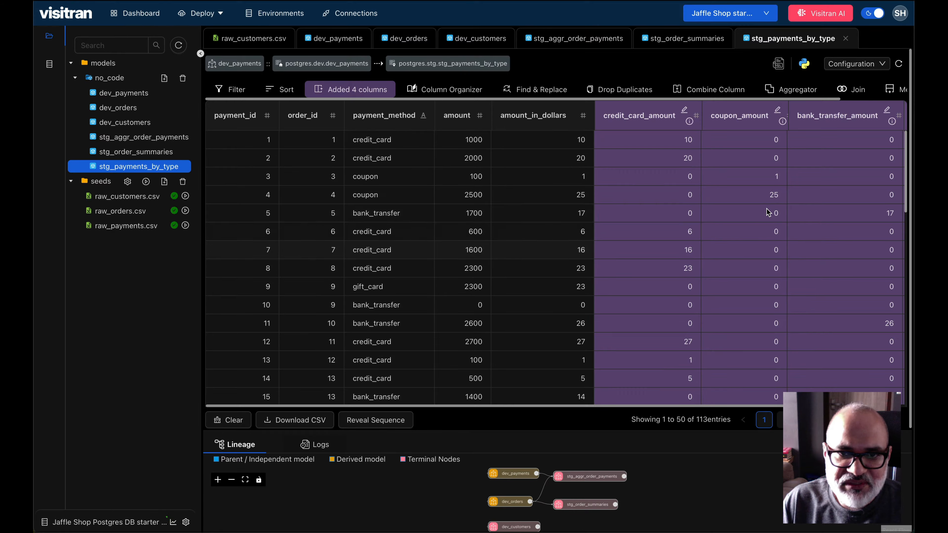
- Start an aggregation on stg_payments_by_type grouped by order_id
{"action": "left_click", "coordinate": [791, 90]}
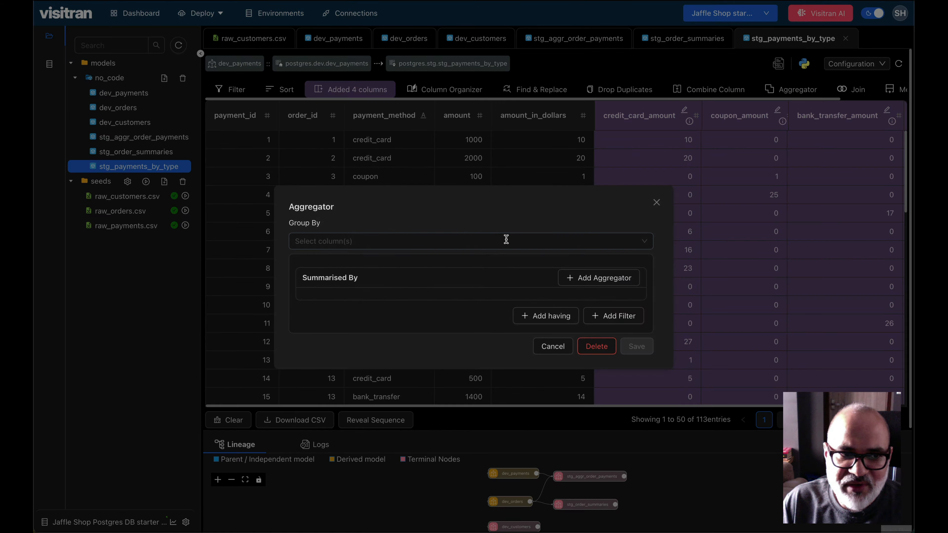
{"action": "left_click", "coordinate": [392, 243]}
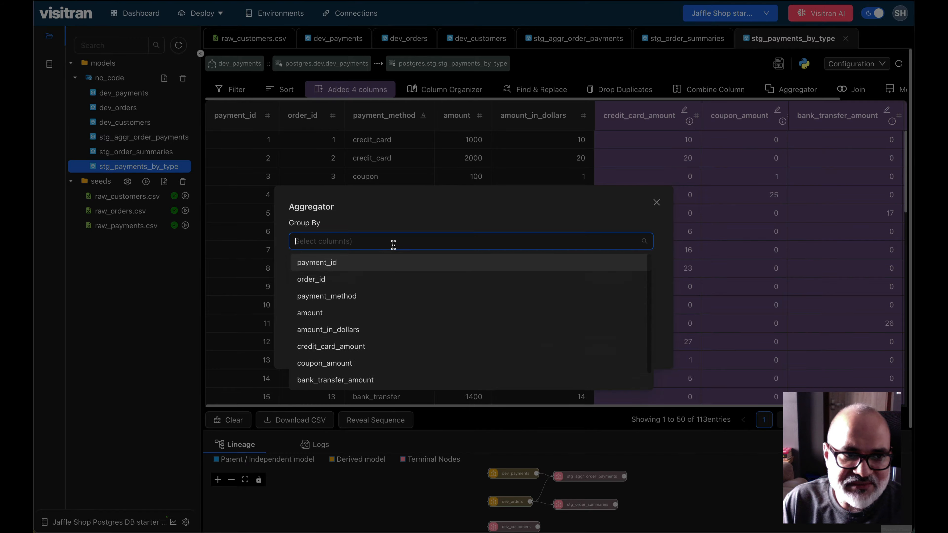
{"action": "left_click", "coordinate": [393, 280]}
{"action": "left_click", "coordinate": [469, 211]}
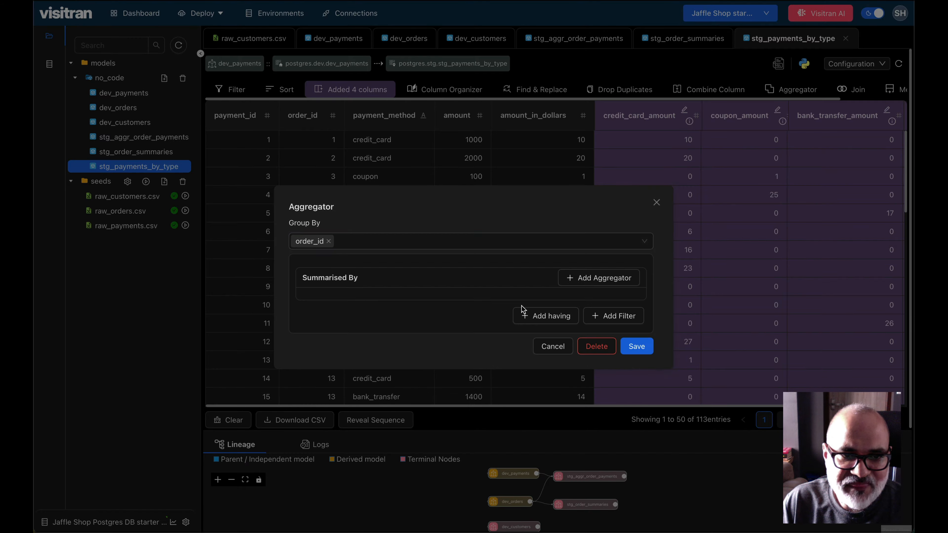
- Add a SUM aggregator on credit_card_amount with the alias credit_card_total
{"action": "left_click", "coordinate": [598, 277]}
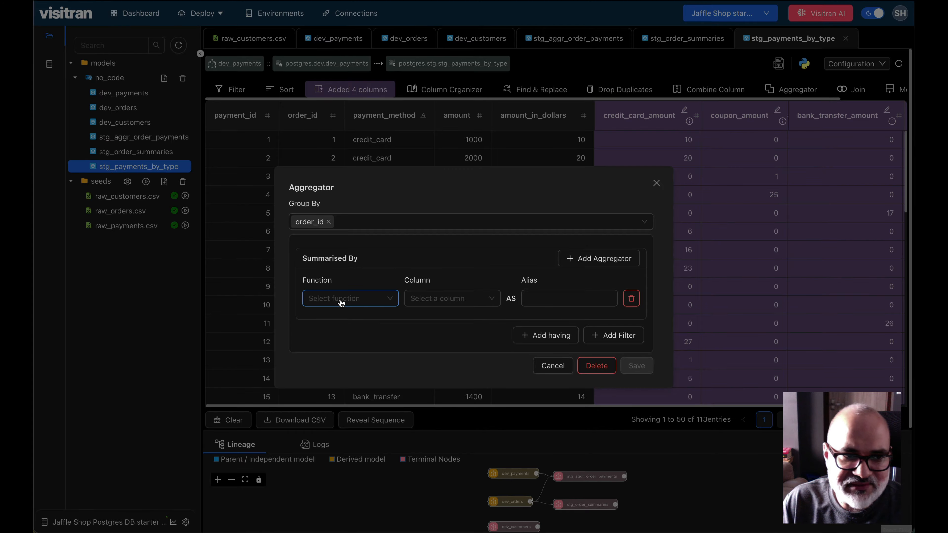
{"action": "left_click", "coordinate": [352, 299]}
{"action": "left_click", "coordinate": [352, 419]}
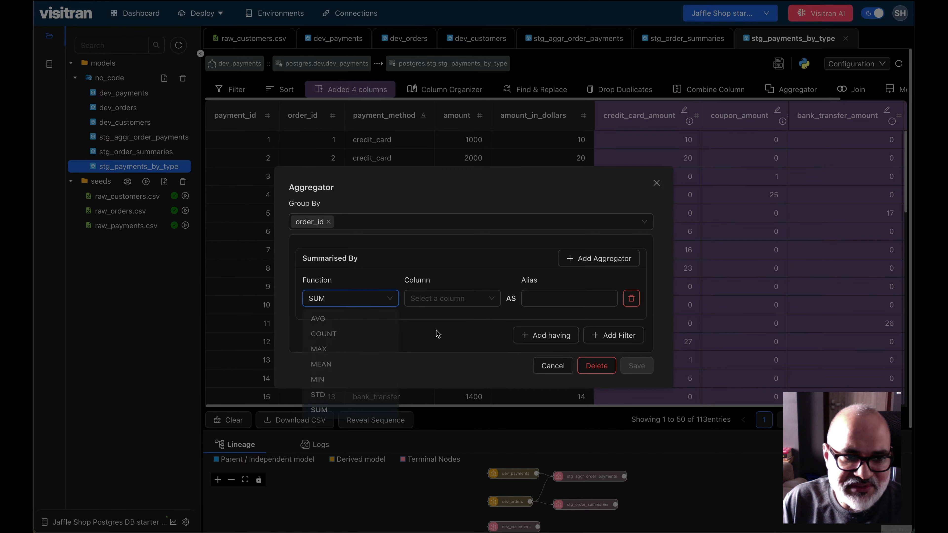
{"action": "left_click", "coordinate": [450, 298]}
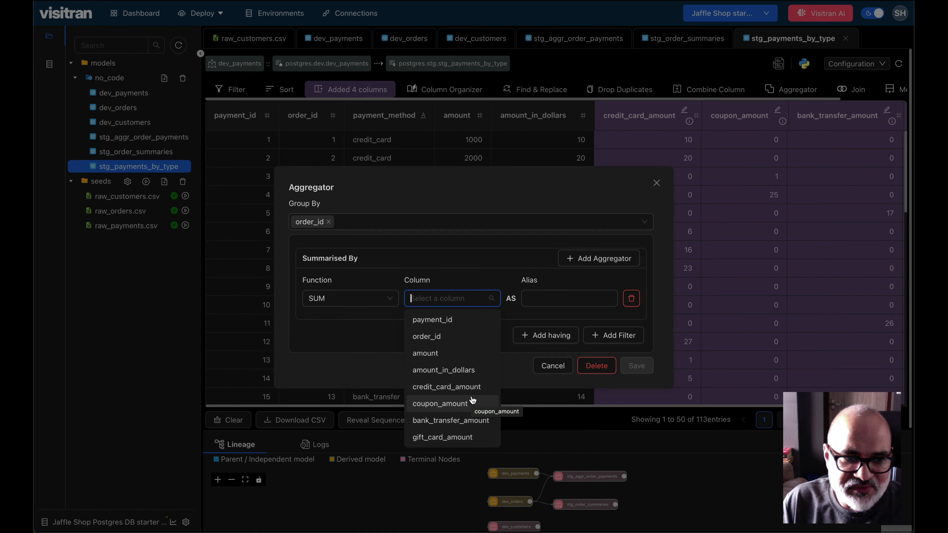
{"action": "left_click", "coordinate": [475, 388]}
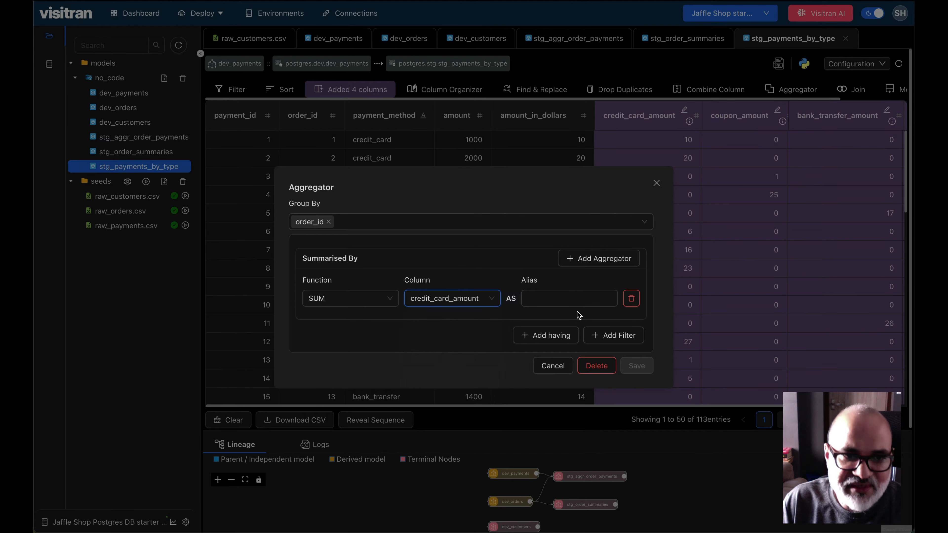
{"action": "left_click", "coordinate": [579, 302]}
{"action": "type", "text": "c"}
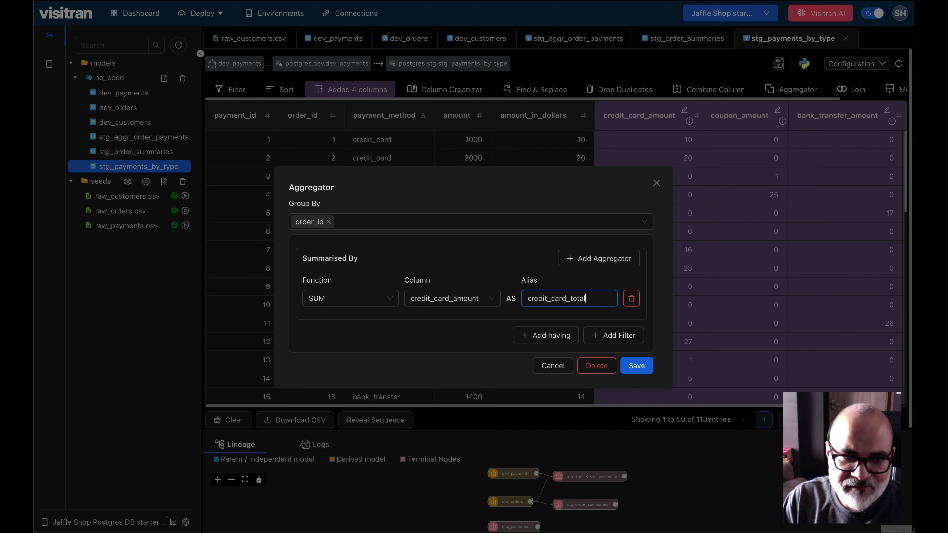
{"action": "type", "text": "redit_card_total"}
- Add a SUM aggregator on coupon_amount with the alias coupon_amount_total
{"action": "left_click", "coordinate": [594, 262]}
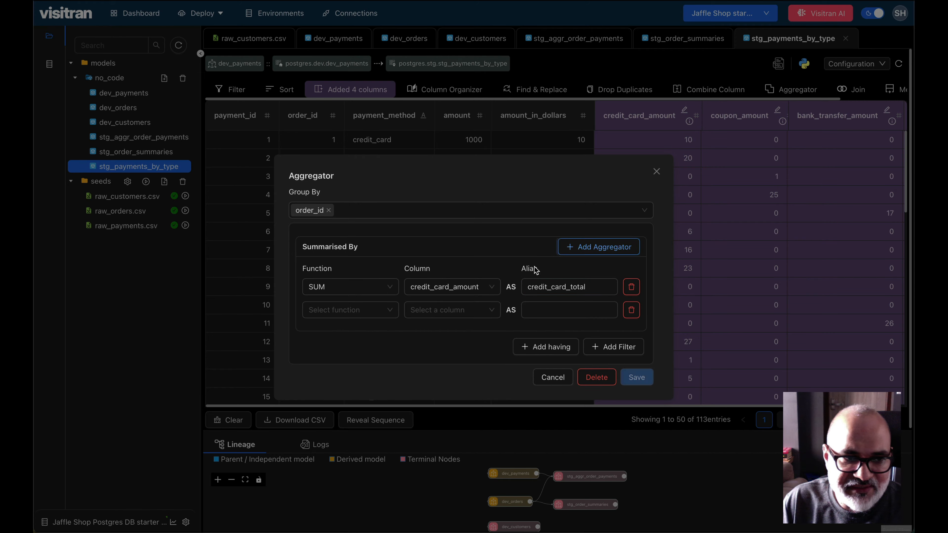
{"action": "left_click", "coordinate": [381, 316]}
{"action": "left_click", "coordinate": [367, 429]}
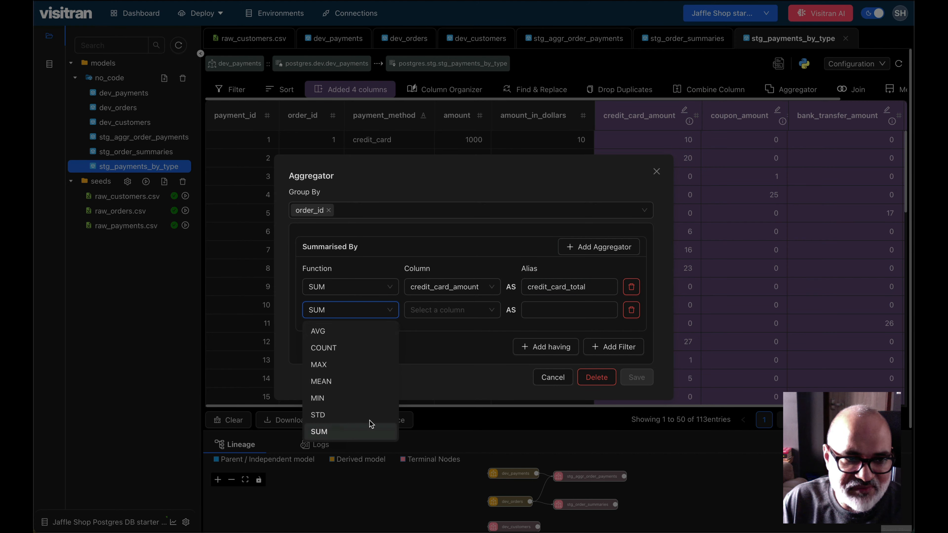
{"action": "left_click", "coordinate": [469, 313]}
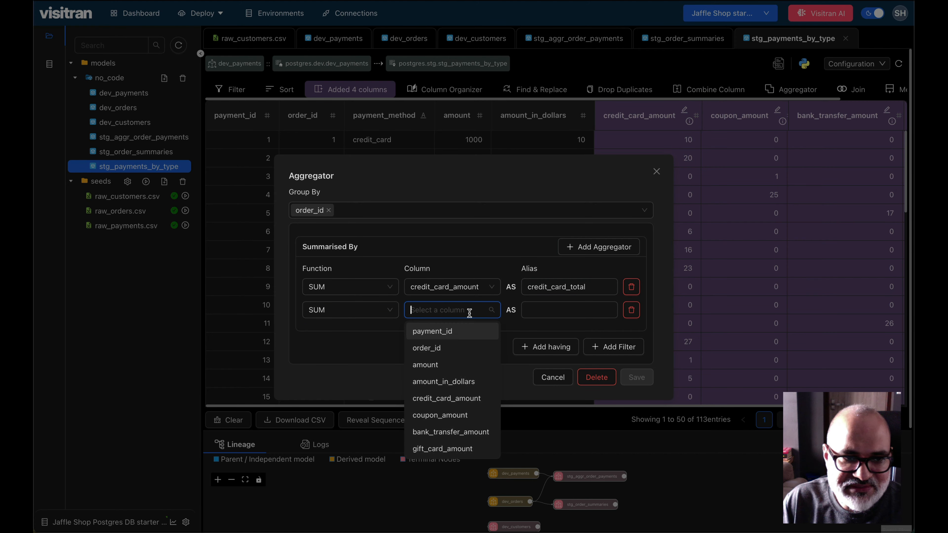
{"action": "left_click", "coordinate": [477, 423]}
{"action": "left_click", "coordinate": [567, 311]}
{"action": "type", "text": "coupon_amount_total"}
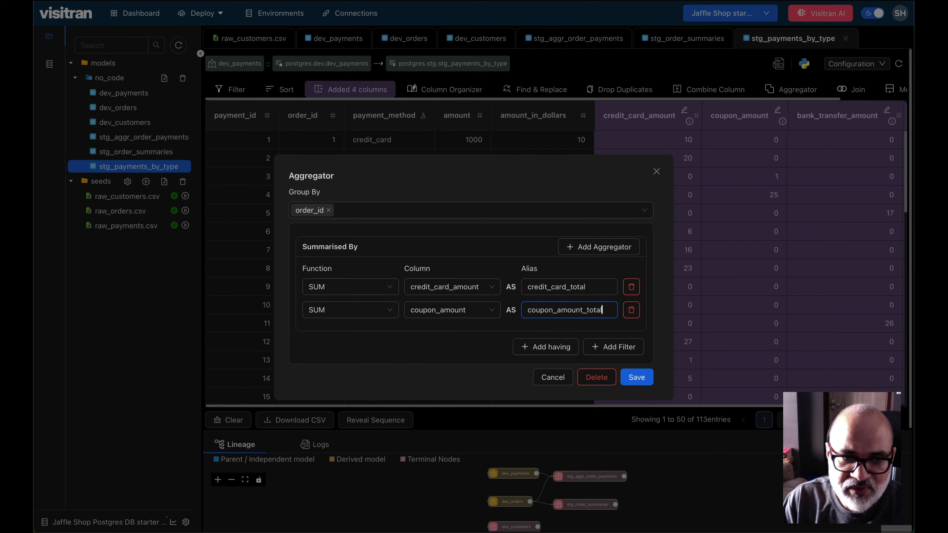
- Add a SUM aggregator on bank_transfer_amount with the alias bank_transfer_total
{"action": "left_click", "coordinate": [599, 247]}
{"action": "left_click", "coordinate": [351, 321]}
{"action": "left_click", "coordinate": [368, 443]}
{"action": "left_click", "coordinate": [448, 322]}
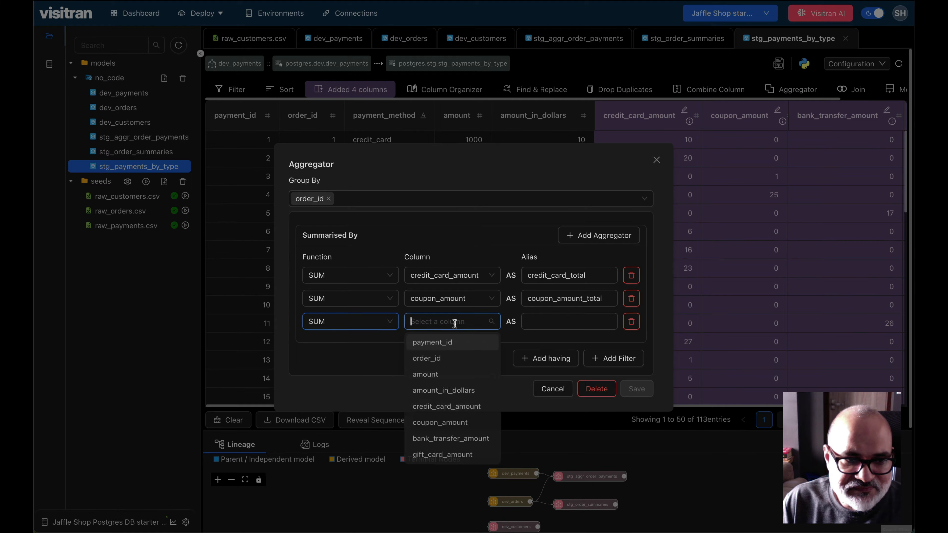
{"action": "left_click", "coordinate": [460, 444]}
{"action": "left_click", "coordinate": [572, 322]}
{"action": "type", "text": "bank_tra"}
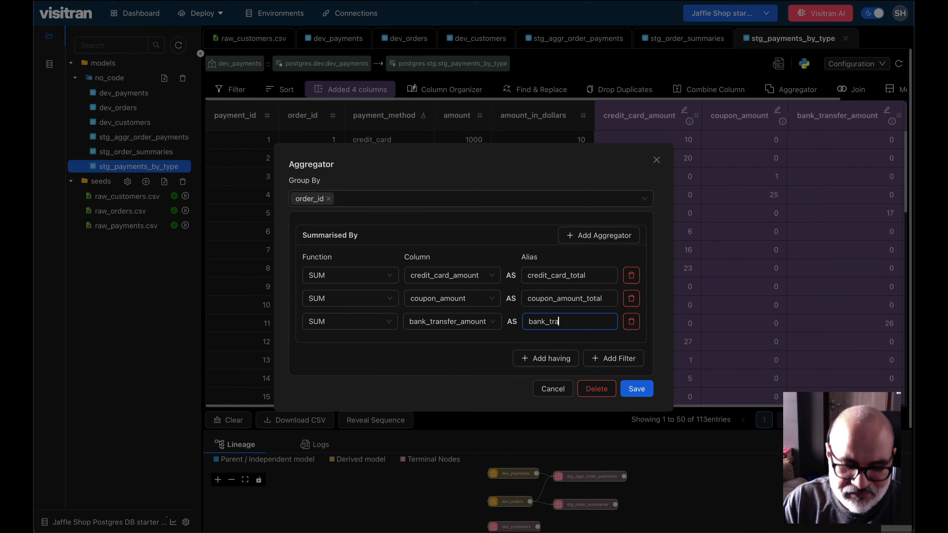
{"action": "type", "text": "nsfer_total"}
- Add a SUM aggregator on gift_card_amount with the alias gift_card_total
{"action": "left_click", "coordinate": [599, 235]}
{"action": "left_click", "coordinate": [350, 333]}
{"action": "left_click", "coordinate": [351, 445]}
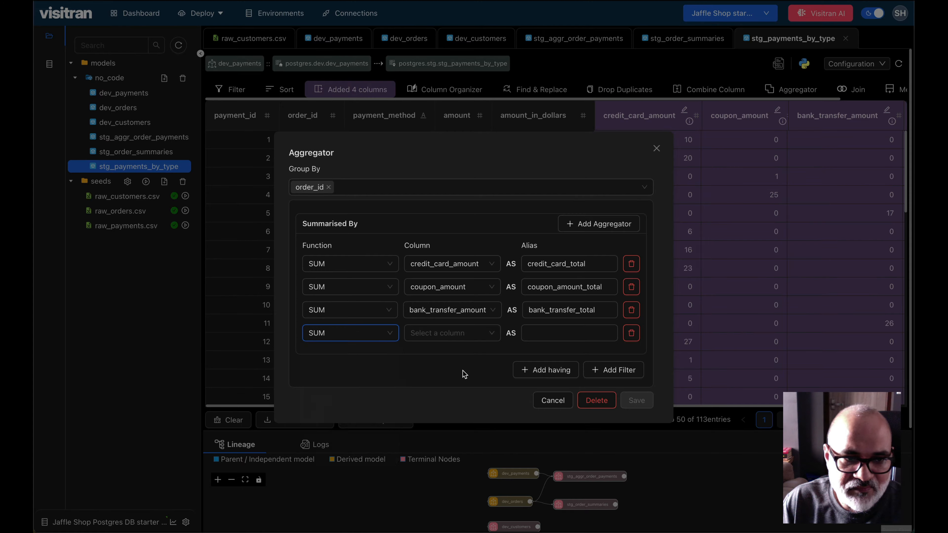
{"action": "left_click", "coordinate": [452, 332]}
{"action": "left_click", "coordinate": [455, 470]}
{"action": "left_click", "coordinate": [569, 334]}
{"action": "type", "text": "gift_card_total"}
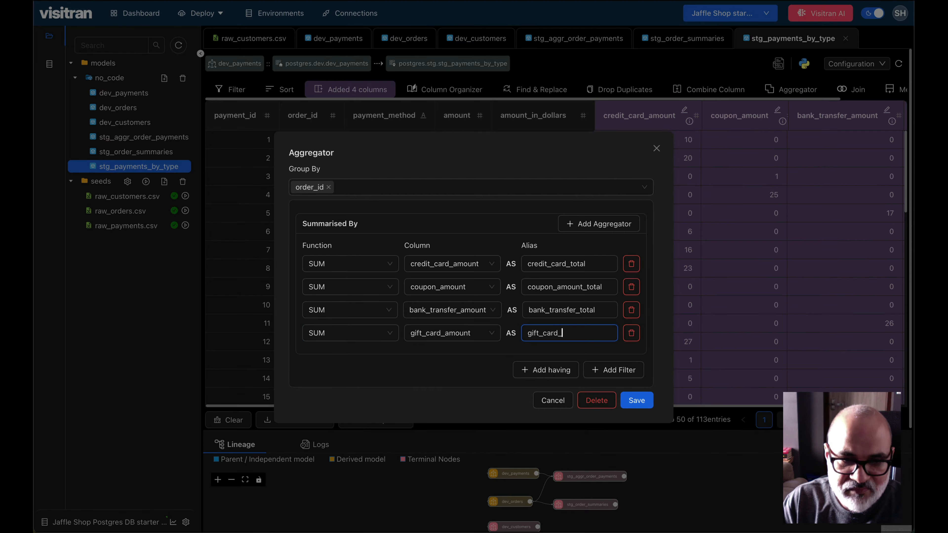
- Add a SUM aggregator on amount_in_dollars with the alias total_amount_in_dollars and save the aggregation
{"action": "left_click", "coordinate": [602, 224]}
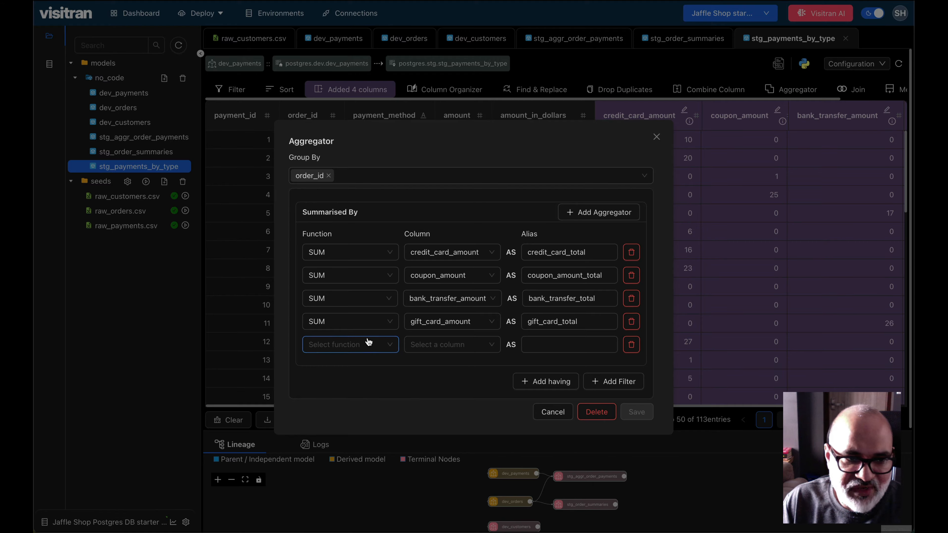
{"action": "left_click", "coordinate": [368, 343]}
{"action": "left_click", "coordinate": [351, 468]}
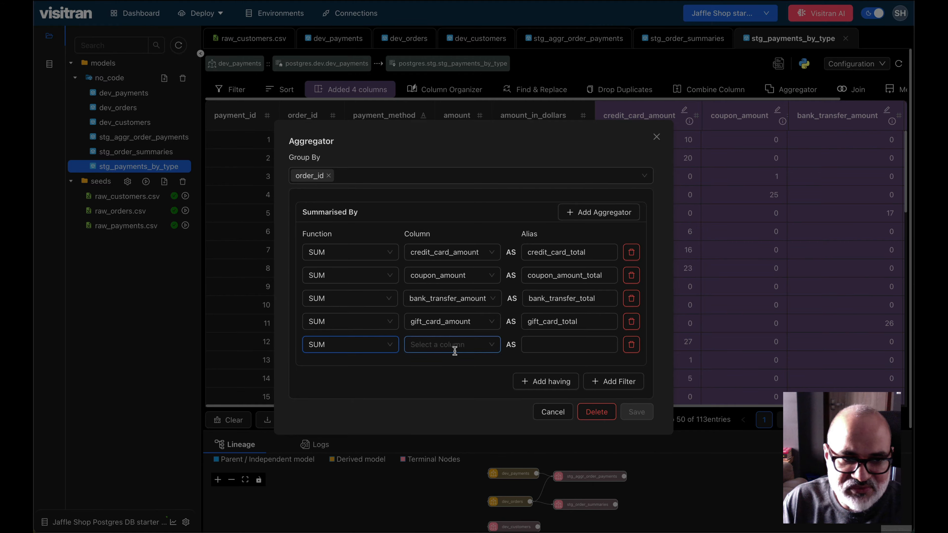
{"action": "left_click", "coordinate": [454, 349]}
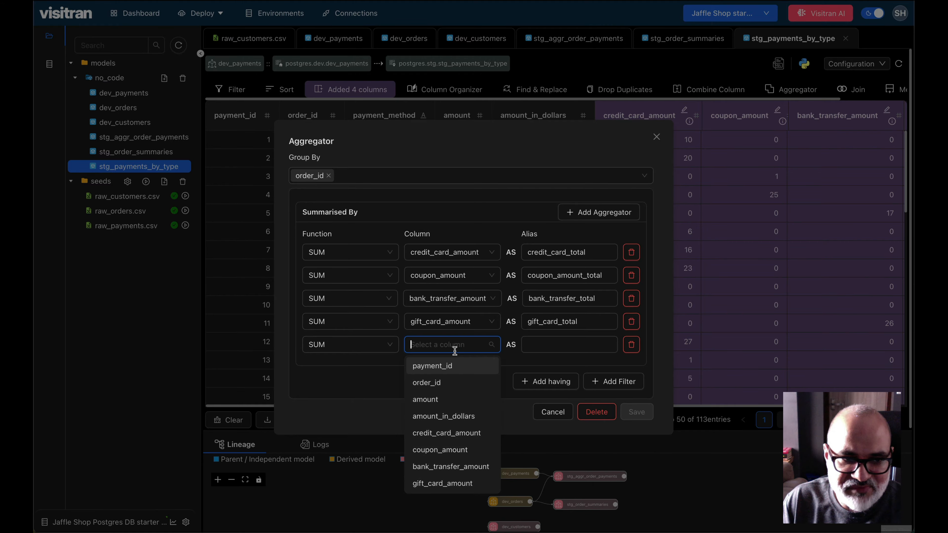
{"action": "left_click", "coordinate": [462, 416]}
{"action": "left_click", "coordinate": [567, 345]}
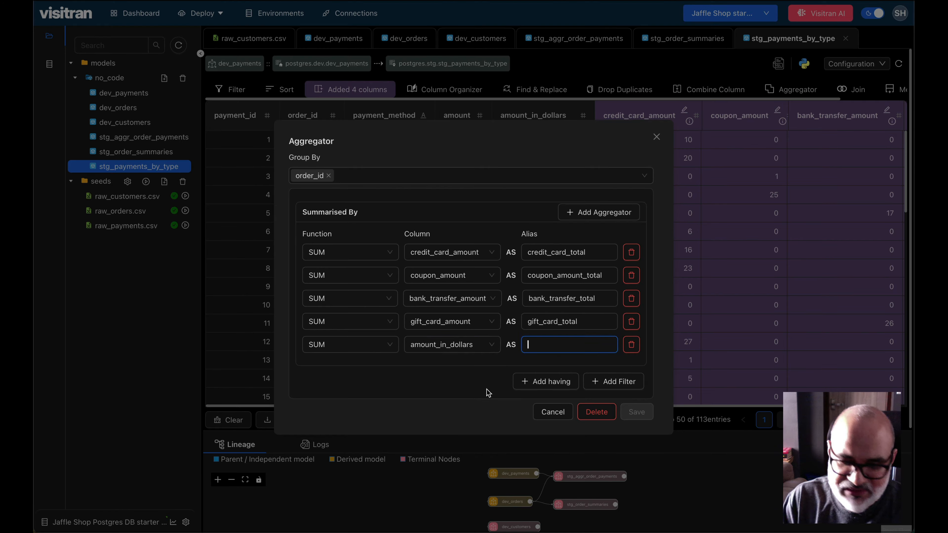
{"action": "type", "text": "total_amount_in_"}
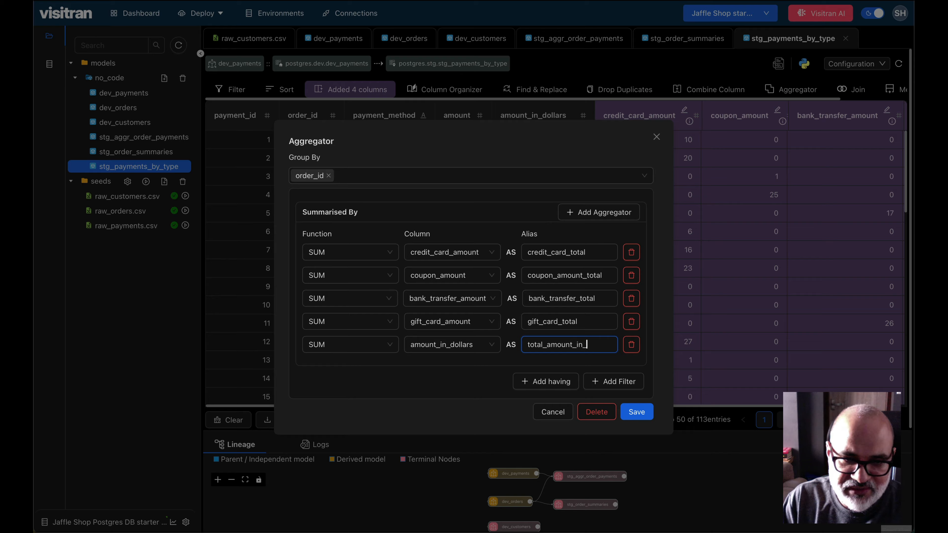
{"action": "type", "text": "dollars"}
{"action": "left_click", "coordinate": [646, 412]}
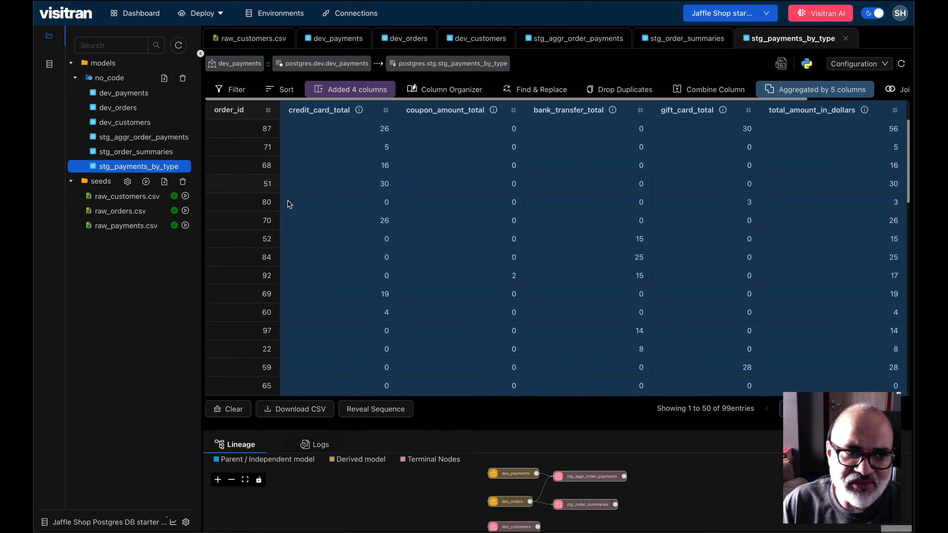
- Sort the aggregated payment totals by order_id in ascending order
{"action": "scroll", "coordinate": [453, 254], "scroll_direction": "down", "scroll_amount": 8}
{"action": "scroll", "coordinate": [453, 254], "scroll_direction": "up", "scroll_amount": 8}
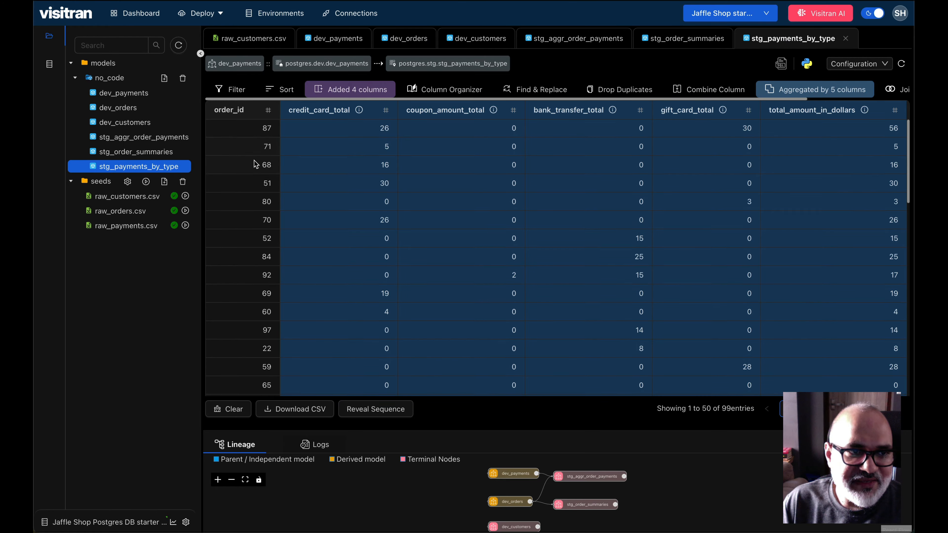
{"action": "left_click", "coordinate": [287, 94]}
{"action": "left_click", "coordinate": [428, 274]}
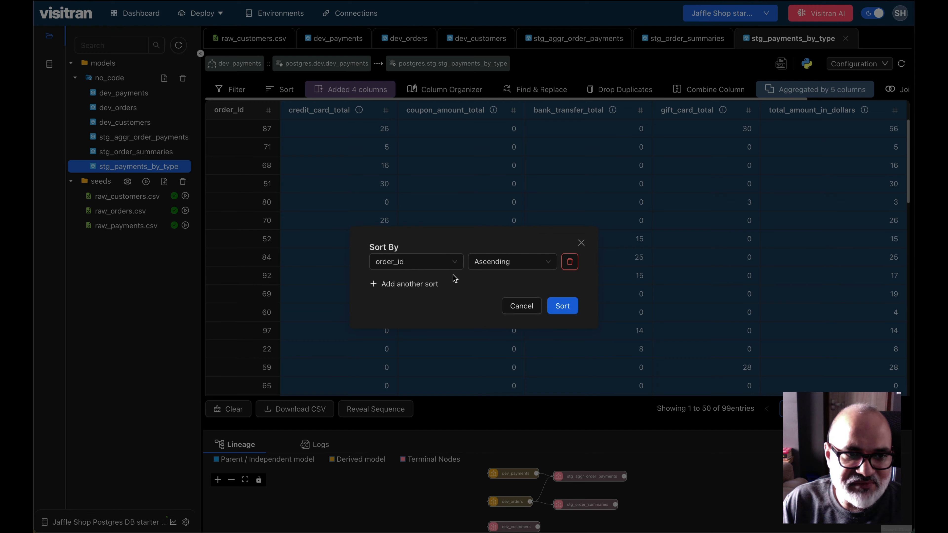
{"action": "left_click", "coordinate": [568, 311]}
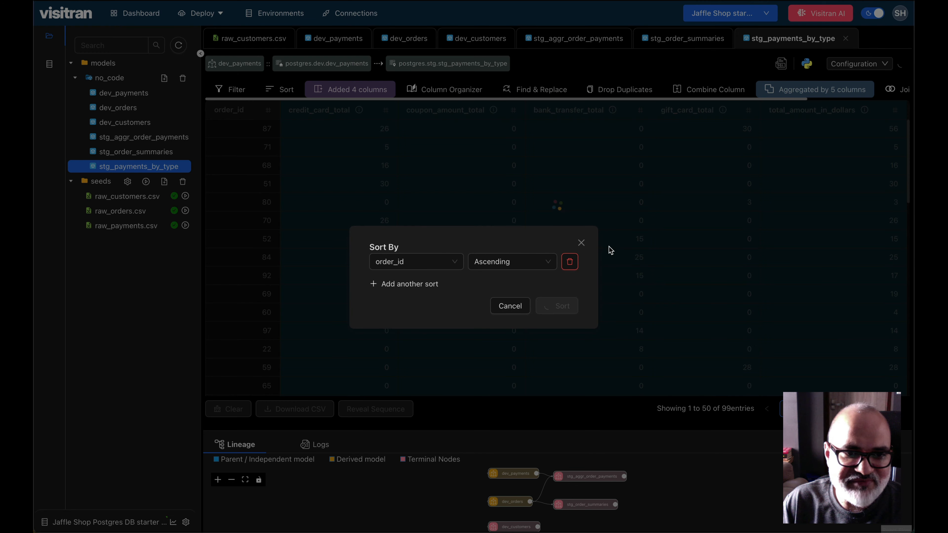
- Review the sorted payment totals per order and the SQL query generated for stg_payments_by_type
{"action": "scroll", "coordinate": [336, 208], "scroll_direction": "down", "scroll_amount": 10}
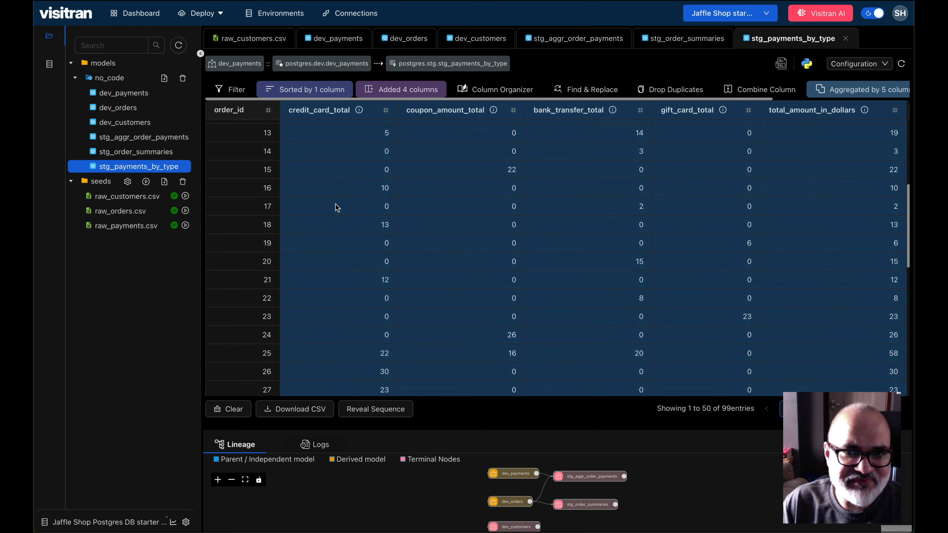
{"action": "scroll", "coordinate": [337, 207], "scroll_direction": "up", "scroll_amount": 10}
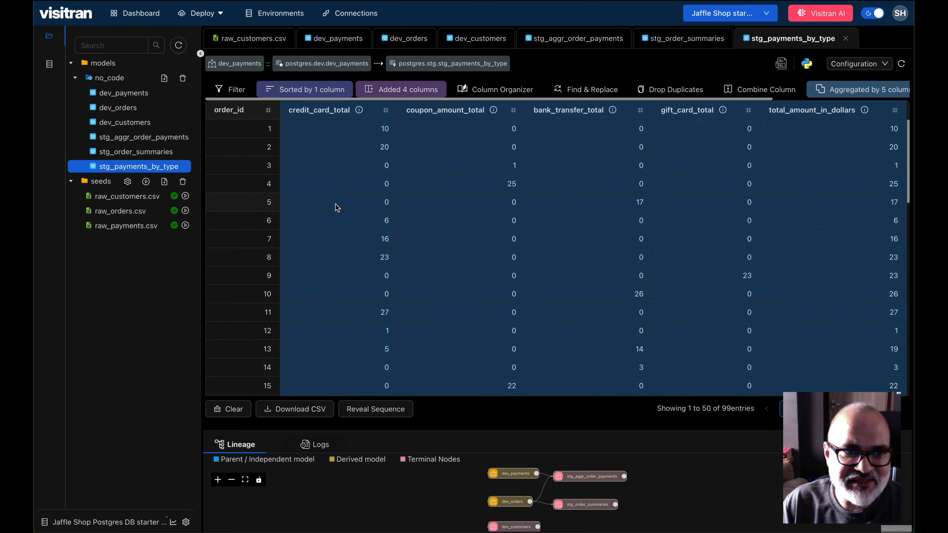
{"action": "left_click", "coordinate": [781, 64]}
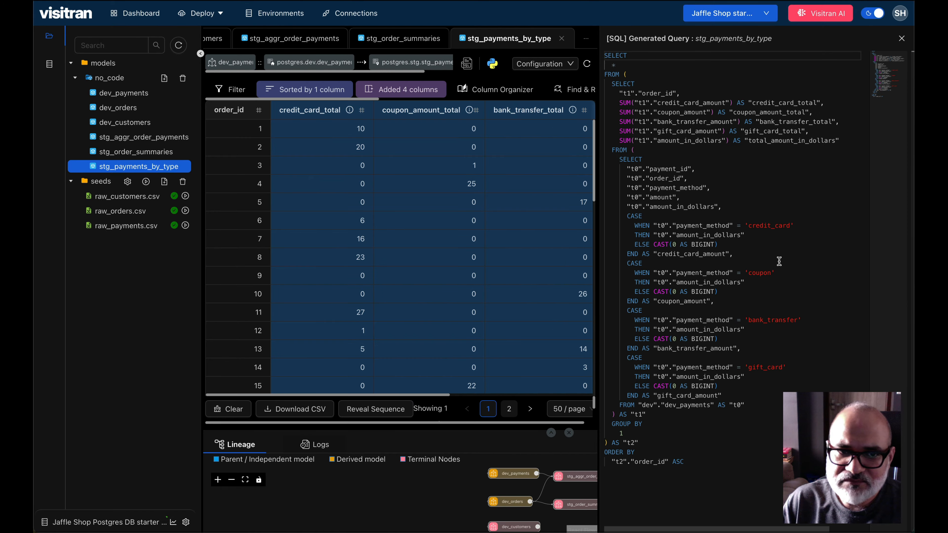
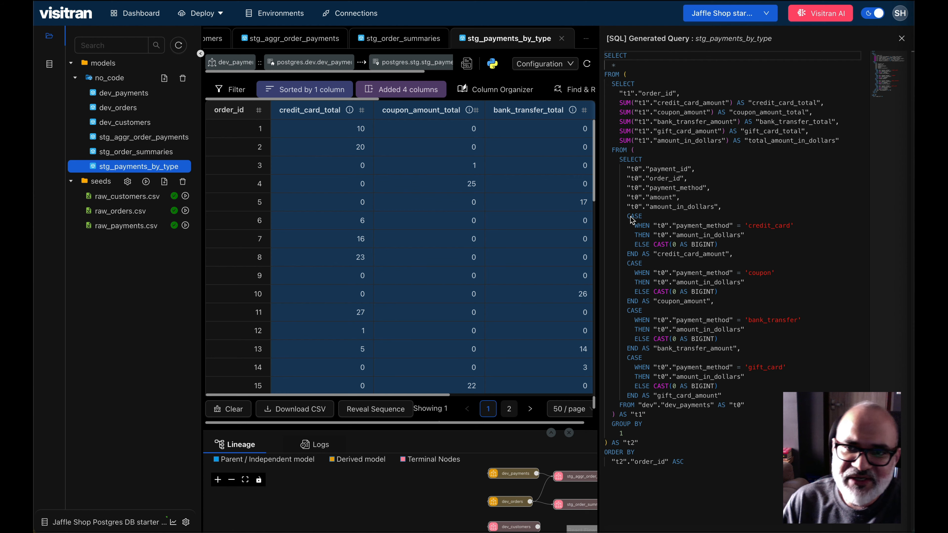
{"action": "left_click", "coordinate": [902, 40]}
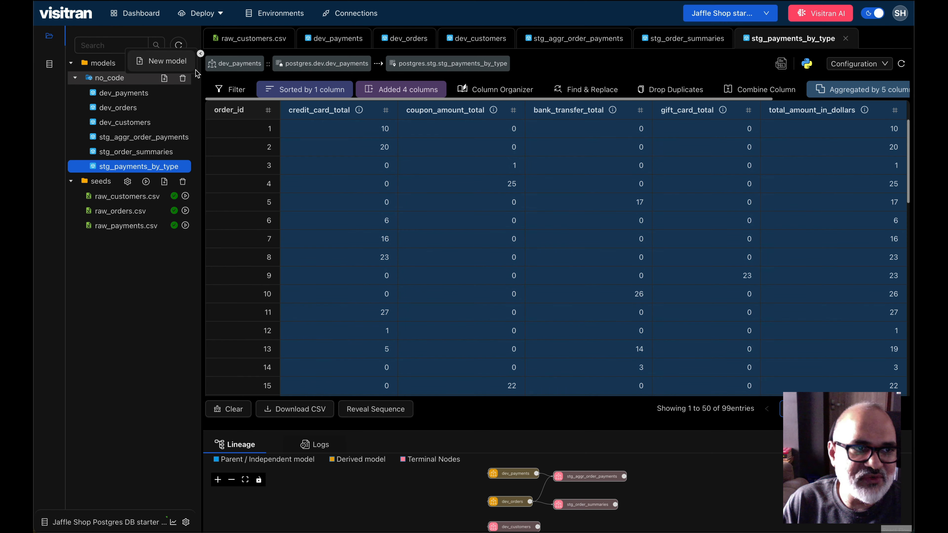
- Create a new model named prod_order_details in the no_code folder
{"action": "left_click", "coordinate": [164, 77]}
{"action": "type", "text": "prod_order_details"}
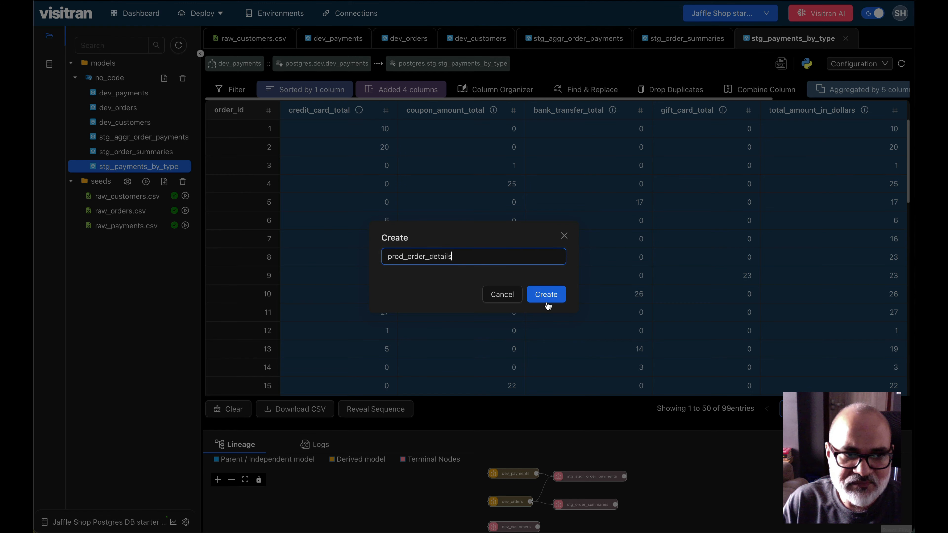
{"action": "left_click", "coordinate": [546, 295]}
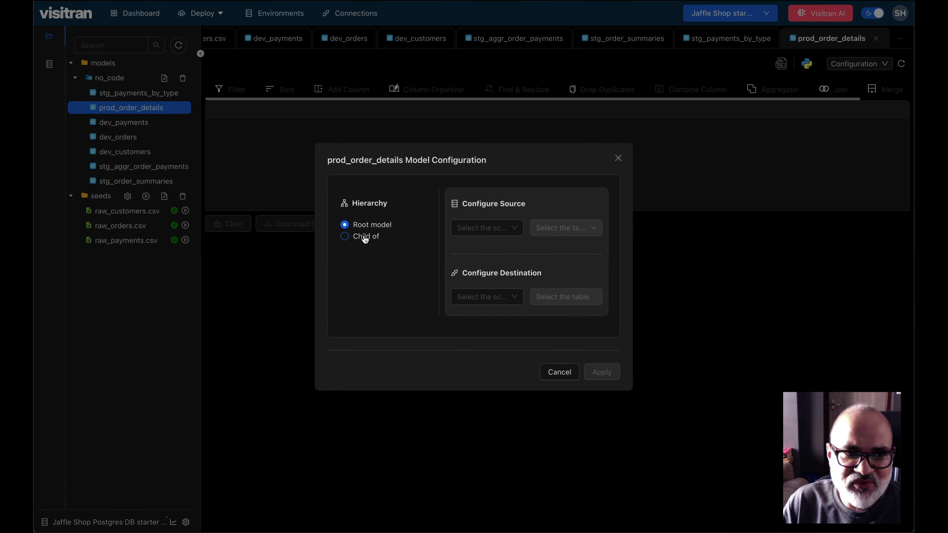
- Make the prod_order_details model a child of dev_orders and stg_payments_by_type
{"action": "left_click", "coordinate": [364, 238]}
{"action": "left_click", "coordinate": [376, 257]}
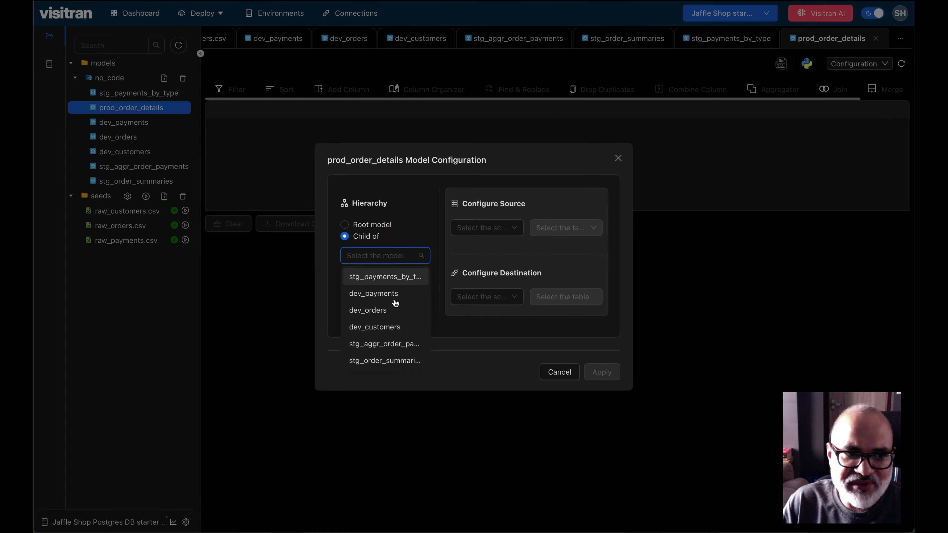
{"action": "left_click", "coordinate": [391, 312]}
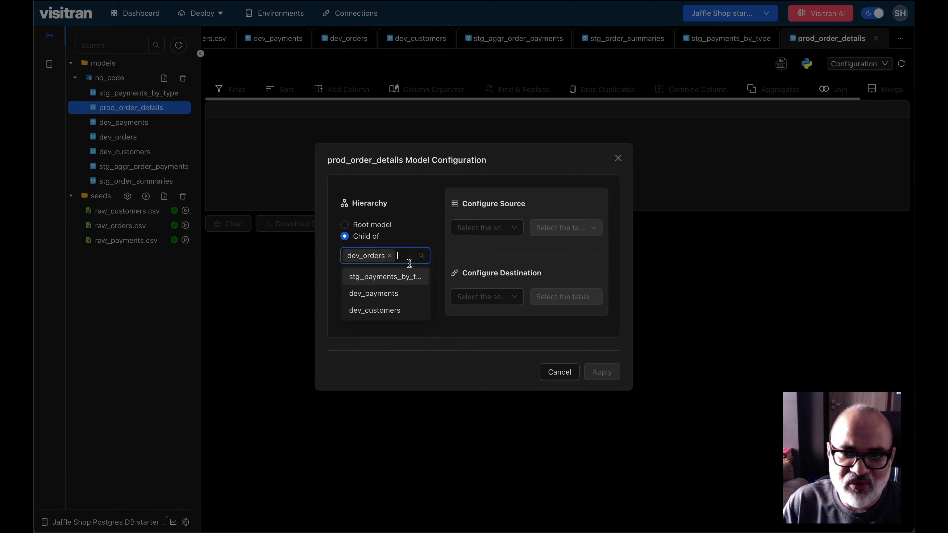
{"action": "left_click", "coordinate": [396, 285]}
{"action": "left_click", "coordinate": [466, 320]}
- Set the model's source to dev.dev_orders and its destination to prod.prod_order_details, and apply the configuration
{"action": "left_click", "coordinate": [497, 227]}
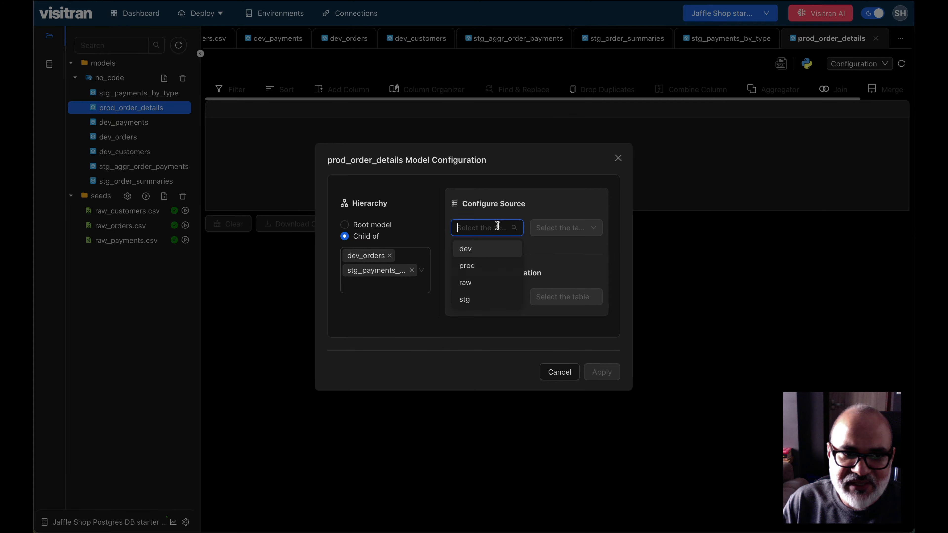
{"action": "left_click", "coordinate": [500, 248]}
{"action": "left_click", "coordinate": [582, 227]}
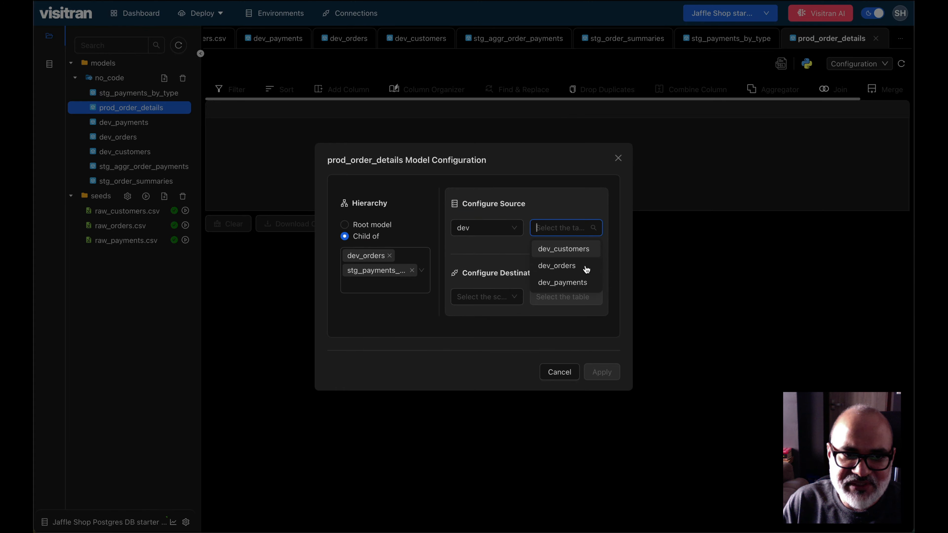
{"action": "left_click", "coordinate": [586, 268]}
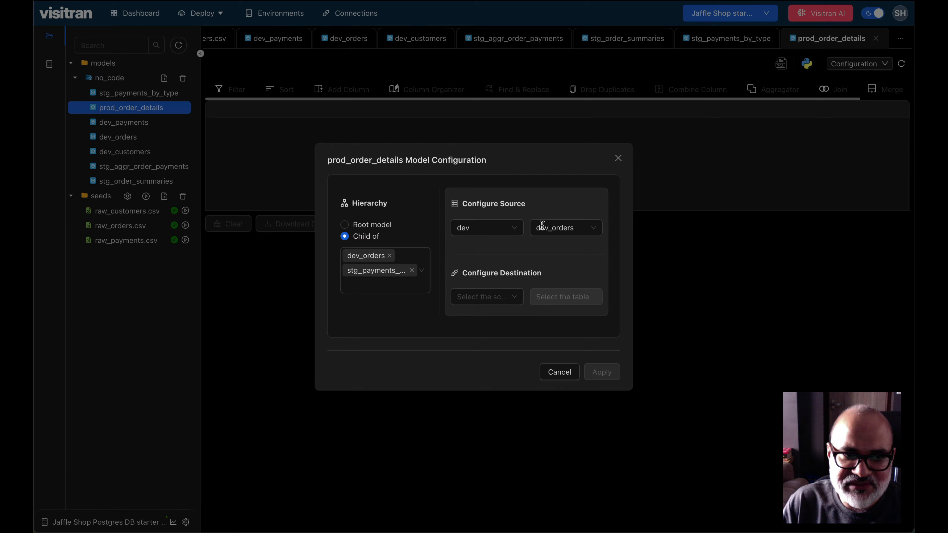
{"action": "left_click", "coordinate": [499, 299]}
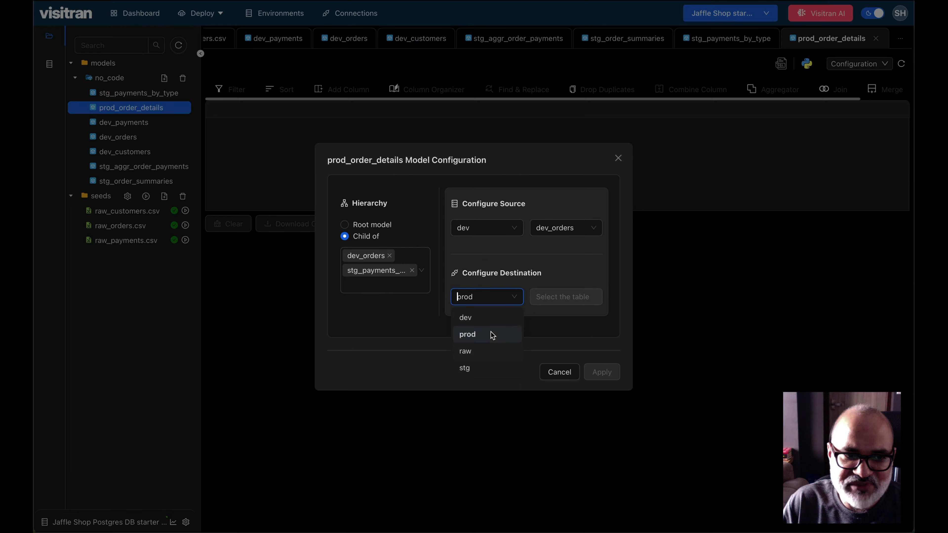
{"action": "left_click", "coordinate": [493, 335]}
{"action": "left_click", "coordinate": [571, 299]}
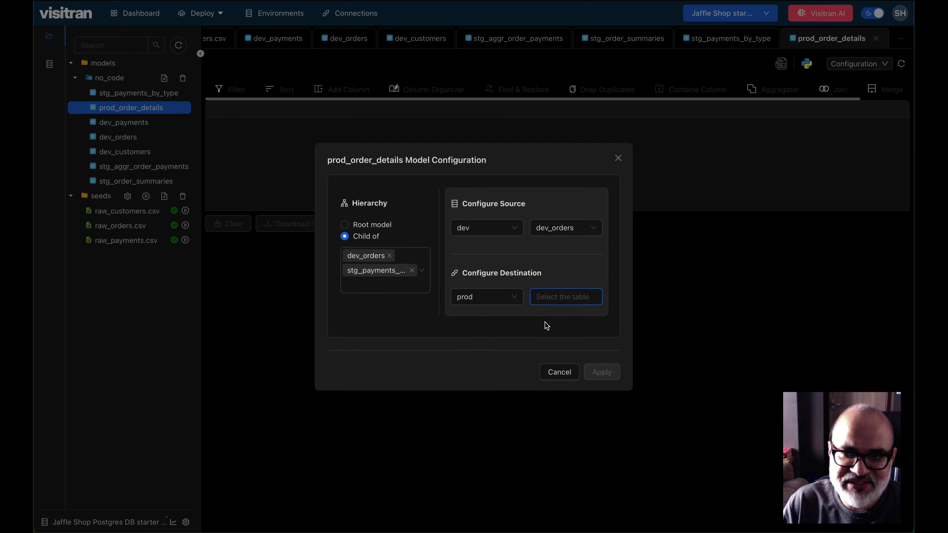
{"action": "type", "text": "prod_order_details"}
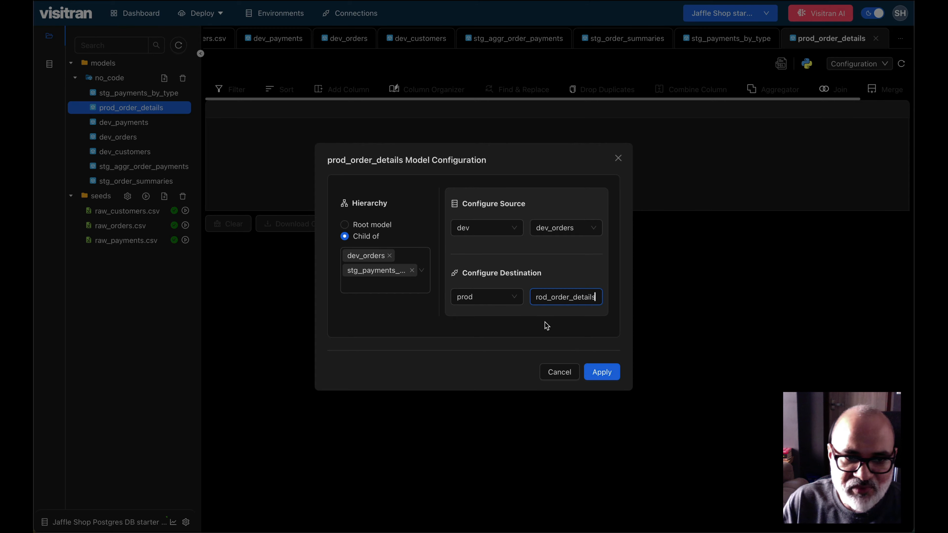
{"action": "left_click", "coordinate": [607, 373]}
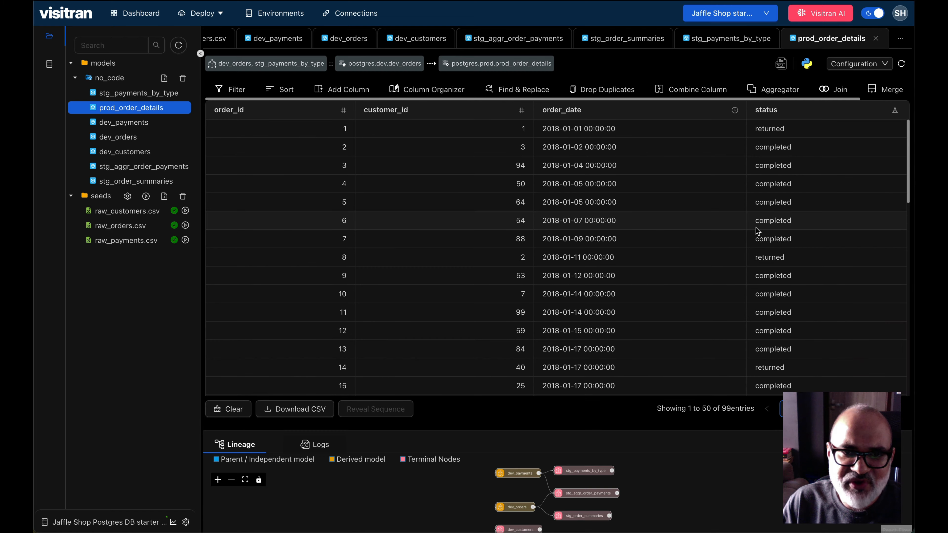
{"action": "left_click", "coordinate": [855, 63]}
{"action": "left_click", "coordinate": [855, 99]}
{"action": "left_click", "coordinate": [616, 161]}
- Inner join dev.dev_orders with stg.stg_payments_by_type, matching order_id in both tables
{"action": "left_click", "coordinate": [833, 90]}
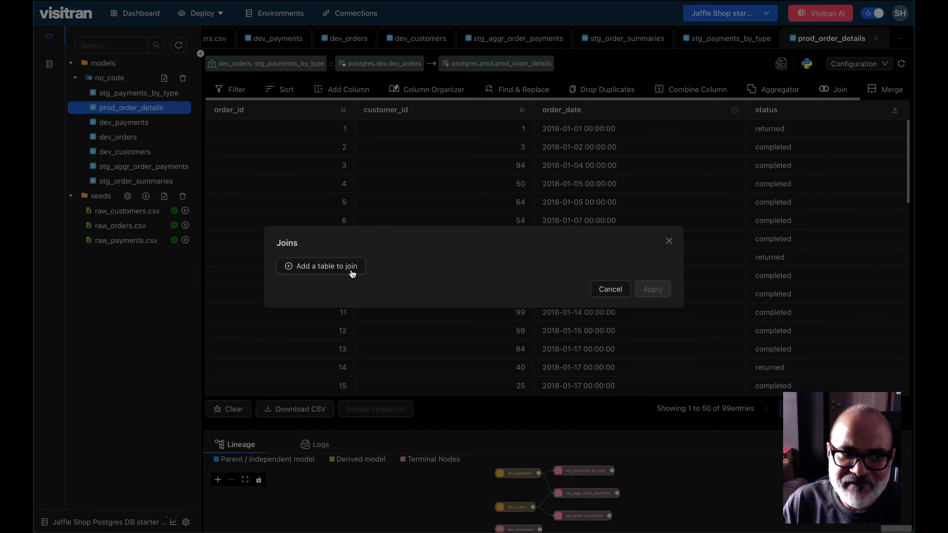
{"action": "left_click", "coordinate": [351, 273]}
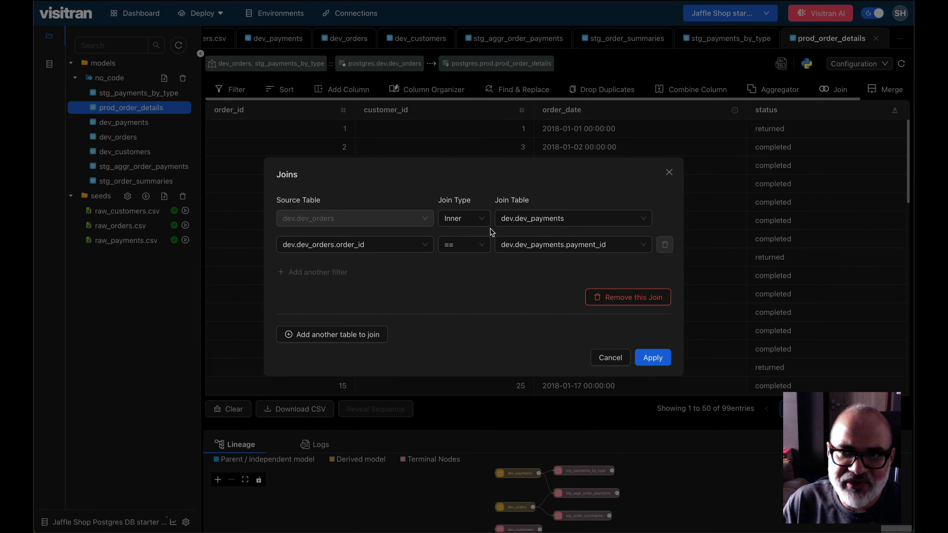
{"action": "left_click", "coordinate": [598, 224]}
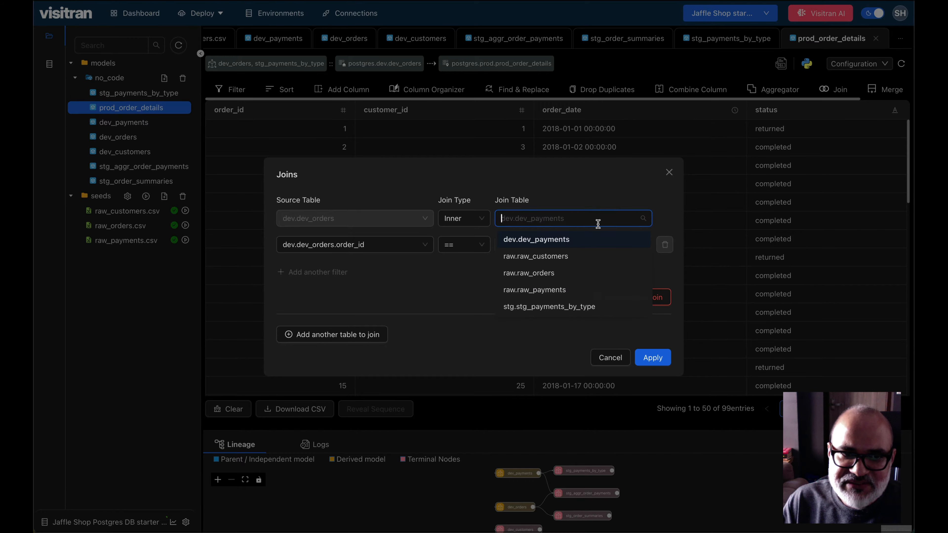
{"action": "left_click", "coordinate": [594, 307]}
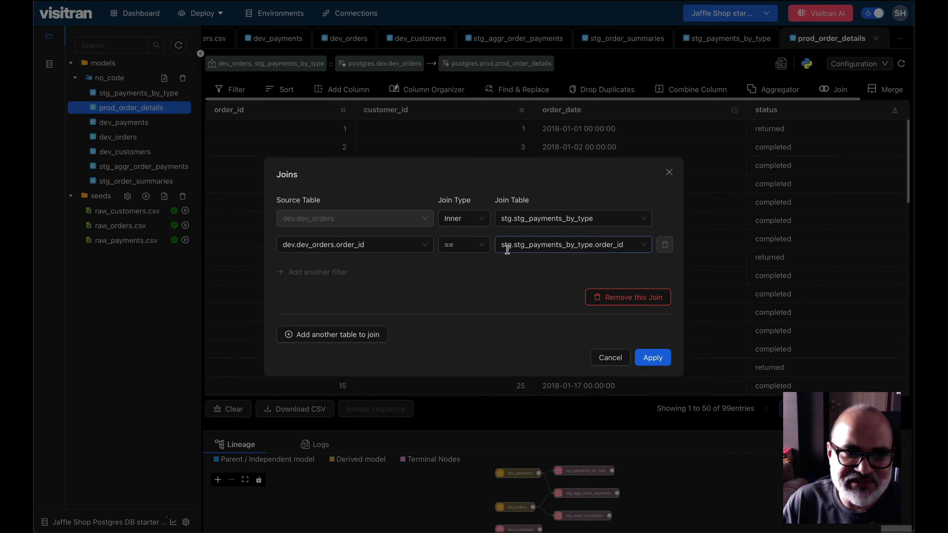
{"action": "left_click", "coordinate": [653, 358]}
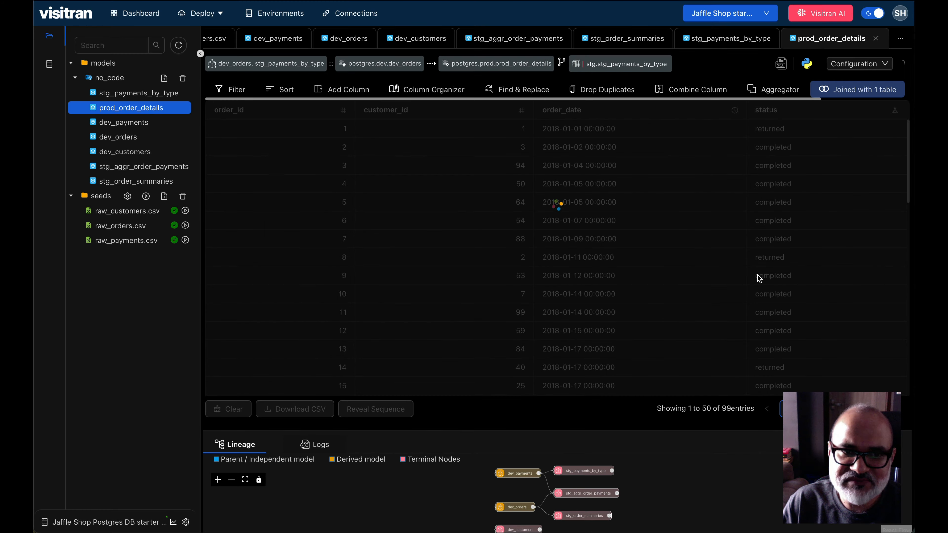
- Examine the joined rows, checking the order of the order_id values and the added payment total columns
{"action": "scroll", "coordinate": [596, 204], "scroll_direction": "down", "scroll_amount": 17}
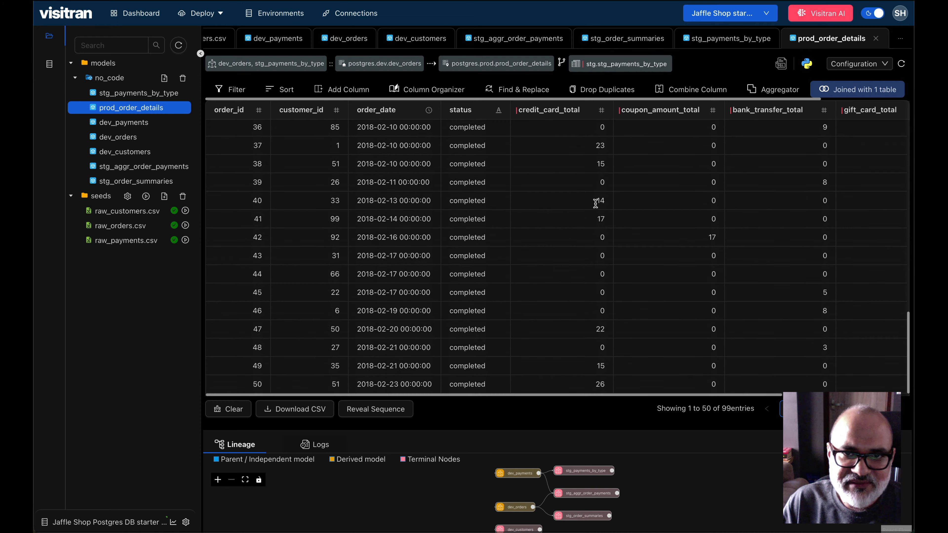
{"action": "scroll", "coordinate": [593, 203], "scroll_direction": "up", "scroll_amount": 16}
{"action": "scroll", "coordinate": [584, 200], "scroll_direction": "right", "scroll_amount": 1}
{"action": "scroll", "coordinate": [584, 204], "scroll_direction": "left", "scroll_amount": 1}
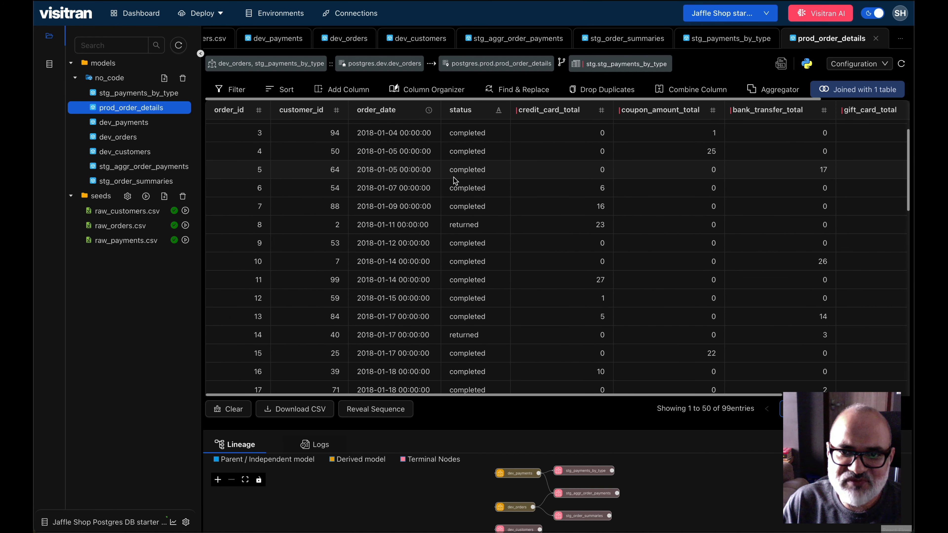
{"action": "scroll", "coordinate": [250, 173], "scroll_direction": "up", "scroll_amount": 2}
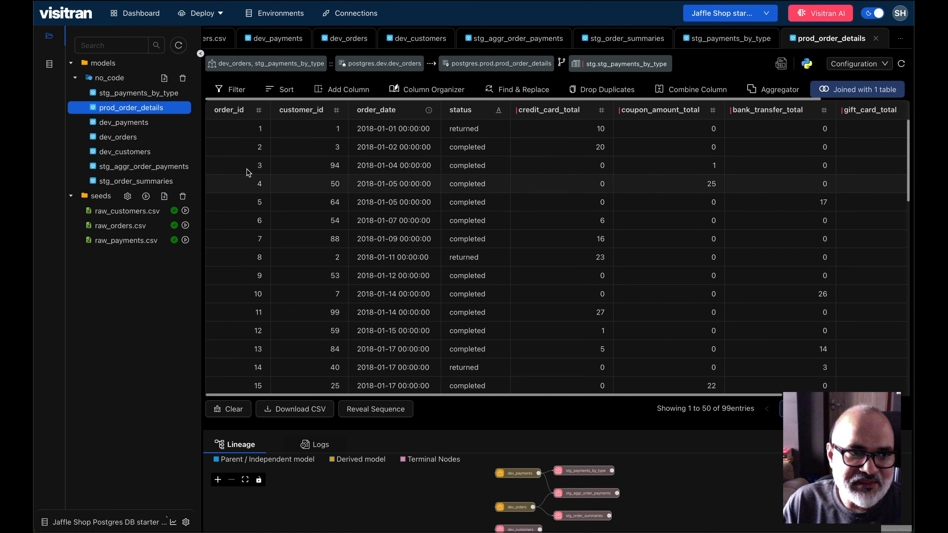
{"action": "scroll", "coordinate": [253, 167], "scroll_direction": "down", "scroll_amount": 12}
{"action": "scroll", "coordinate": [284, 149], "scroll_direction": "up", "scroll_amount": 12}
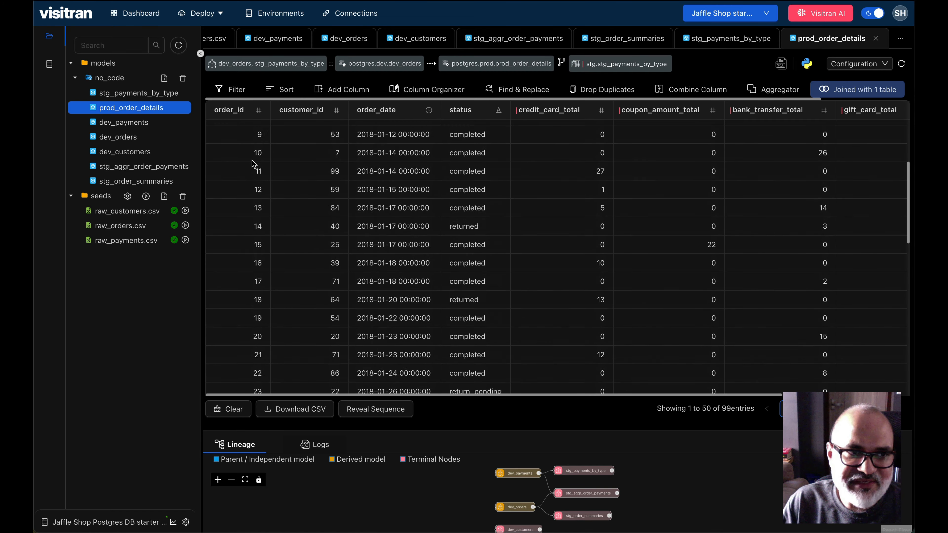
- Sort the joined order details by order_id in ascending order
{"action": "left_click", "coordinate": [281, 90]}
{"action": "left_click", "coordinate": [427, 273]}
{"action": "left_click", "coordinate": [435, 267]}
{"action": "left_click", "coordinate": [429, 284]}
{"action": "left_click", "coordinate": [533, 303]}
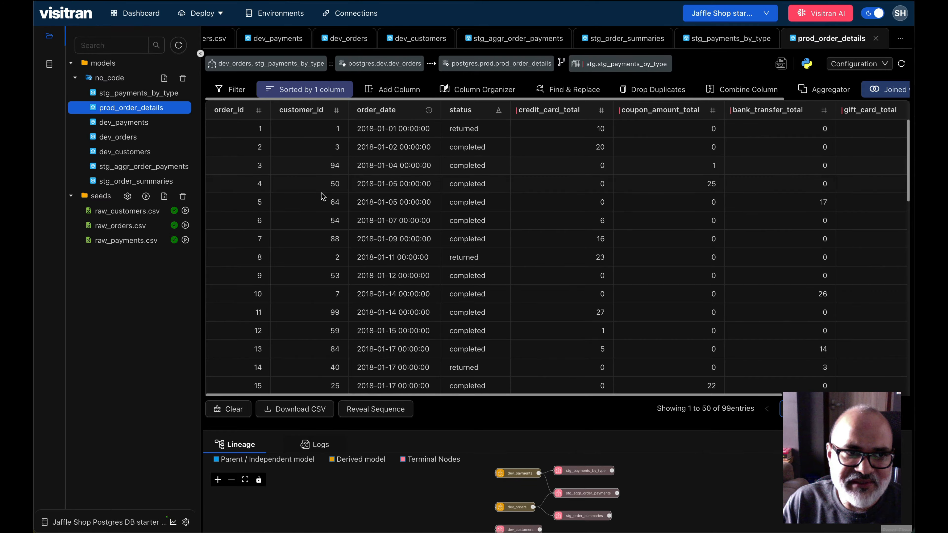
- Review each order's date, status, payment-type totals and total_amount_in_dollars in the sorted order details
{"action": "scroll", "coordinate": [330, 161], "scroll_direction": "right", "scroll_amount": 5}
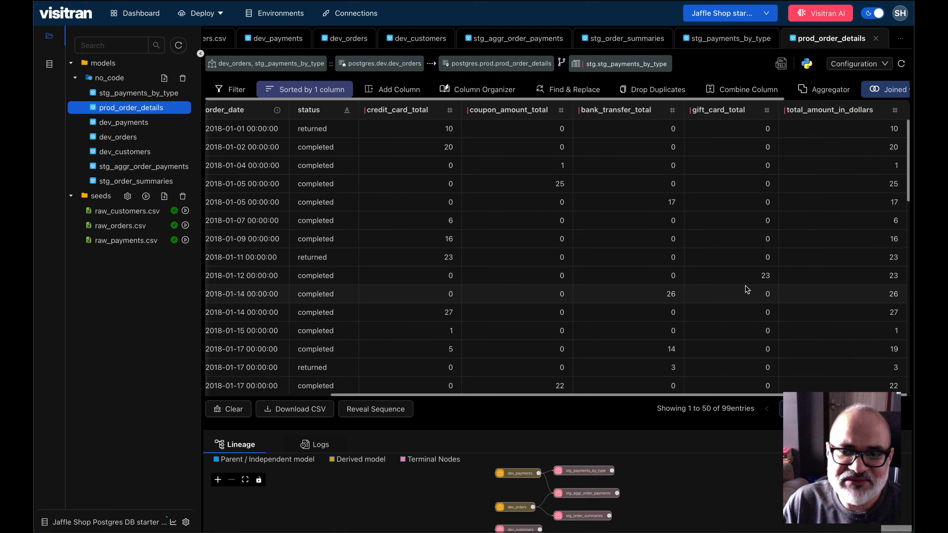
{"action": "scroll", "coordinate": [747, 289], "scroll_direction": "down", "scroll_amount": 8}
{"action": "scroll", "coordinate": [747, 288], "scroll_direction": "up", "scroll_amount": 8}
{"action": "scroll", "coordinate": [765, 239], "scroll_direction": "left", "scroll_amount": 5}
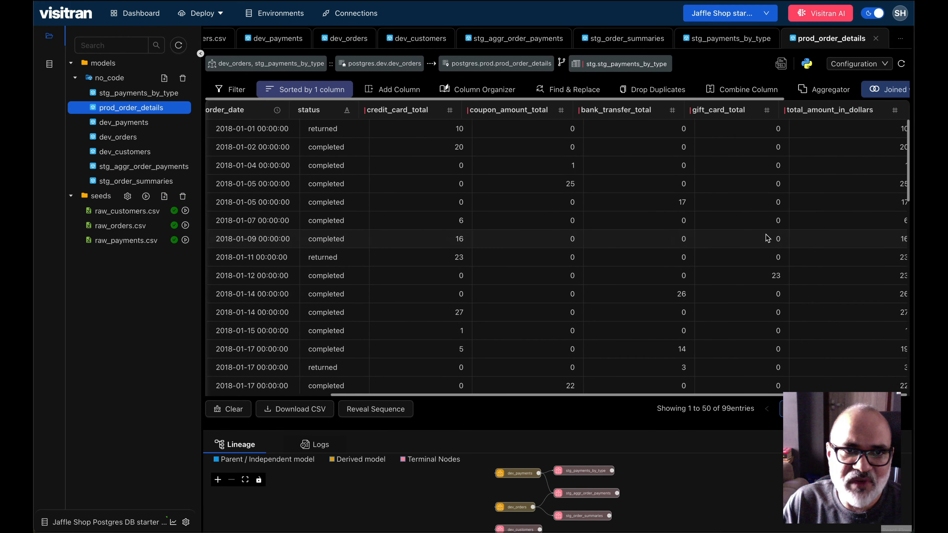
{"action": "scroll", "coordinate": [732, 235], "scroll_direction": "right", "scroll_amount": 4}
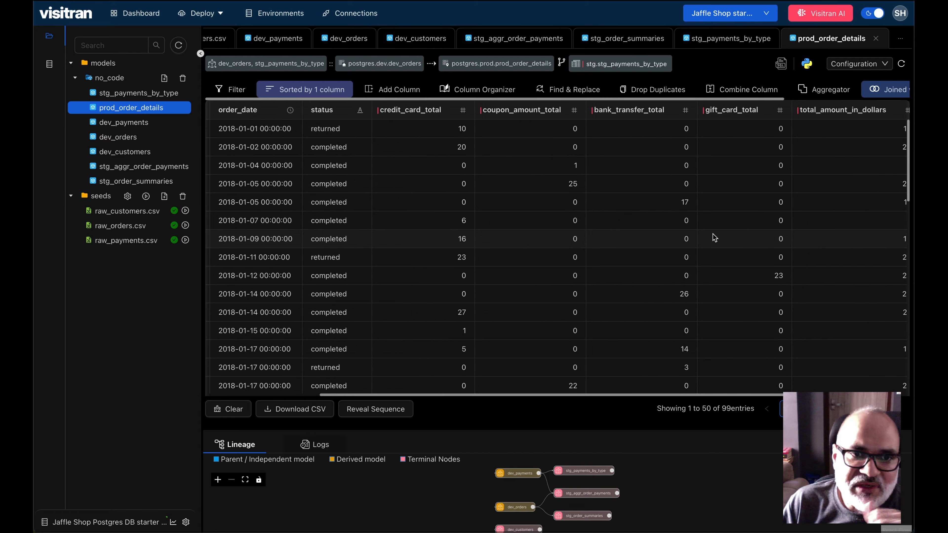
{"action": "scroll", "coordinate": [714, 238], "scroll_direction": "left", "scroll_amount": 1}
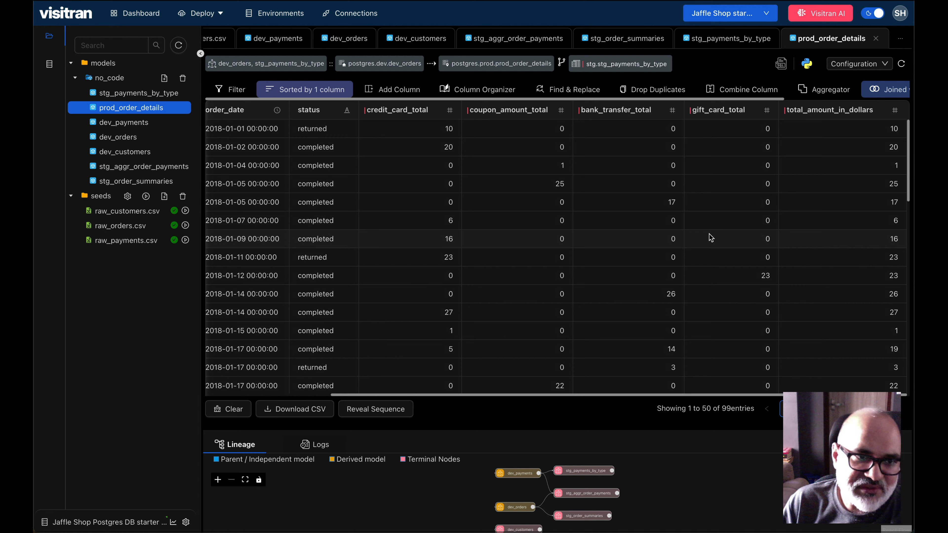
{"action": "scroll", "coordinate": [695, 241], "scroll_direction": "left", "scroll_amount": 5}
{"action": "scroll", "coordinate": [674, 244], "scroll_direction": "right", "scroll_amount": 4}
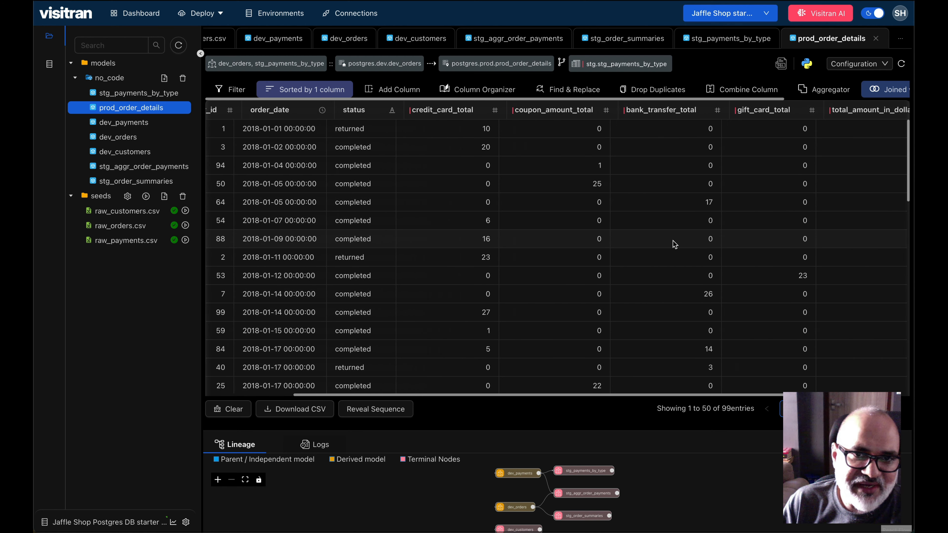
{"action": "scroll", "coordinate": [625, 275], "scroll_direction": "down", "scroll_amount": 6}
{"action": "scroll", "coordinate": [625, 276], "scroll_direction": "up", "scroll_amount": 6}
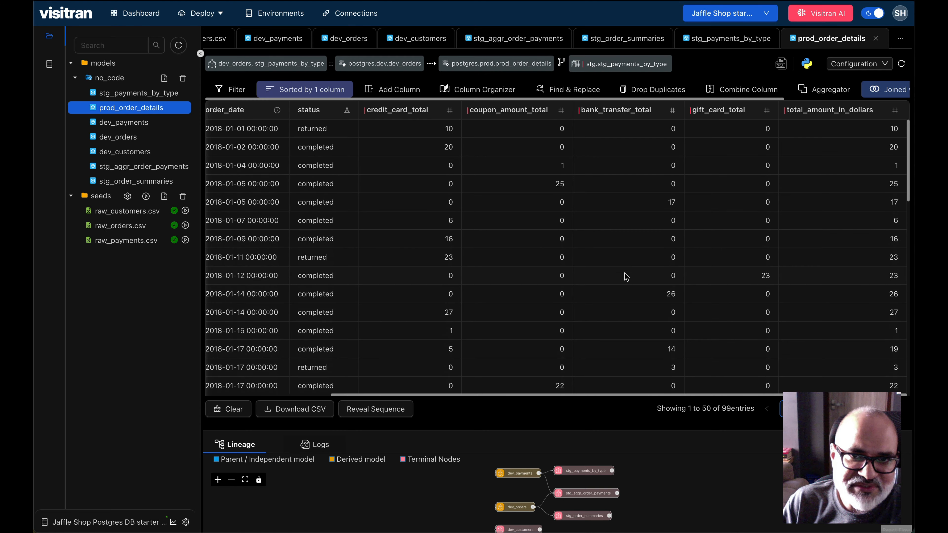
{"action": "scroll", "coordinate": [674, 259], "scroll_direction": "left", "scroll_amount": 4}
- Review the SQL query generated for prod_order_details, including its inner join and sorting
{"action": "left_click", "coordinate": [781, 64]}
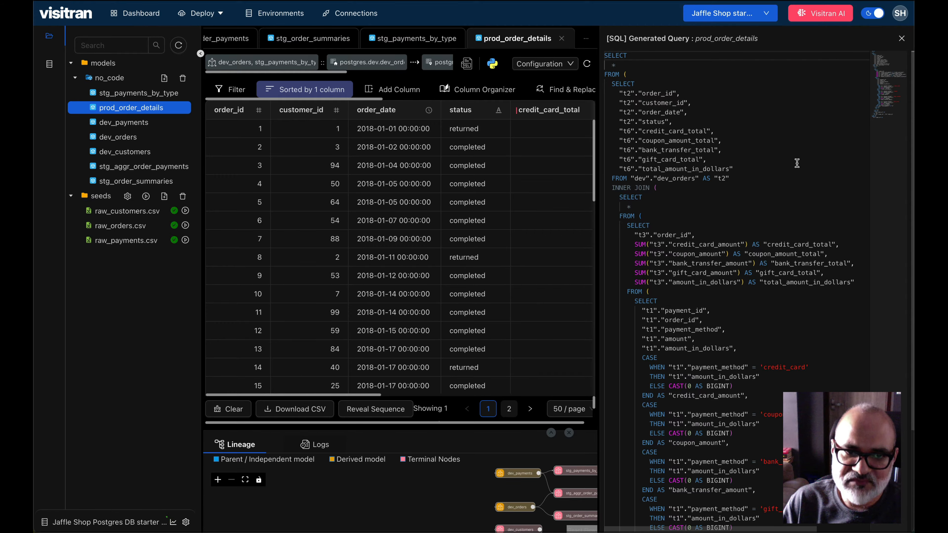
{"action": "scroll", "coordinate": [797, 163], "scroll_direction": "down", "scroll_amount": 5}
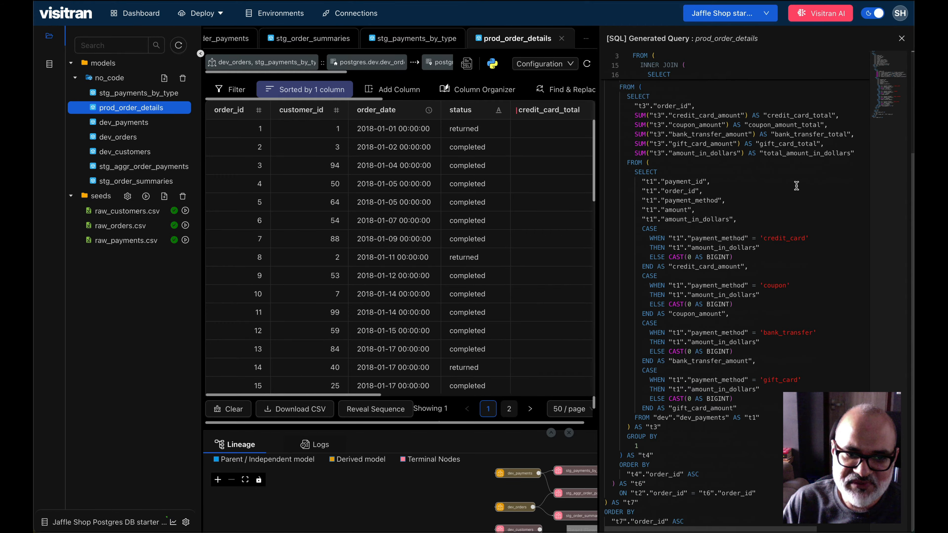
{"action": "scroll", "coordinate": [795, 184], "scroll_direction": "up", "scroll_amount": 5}
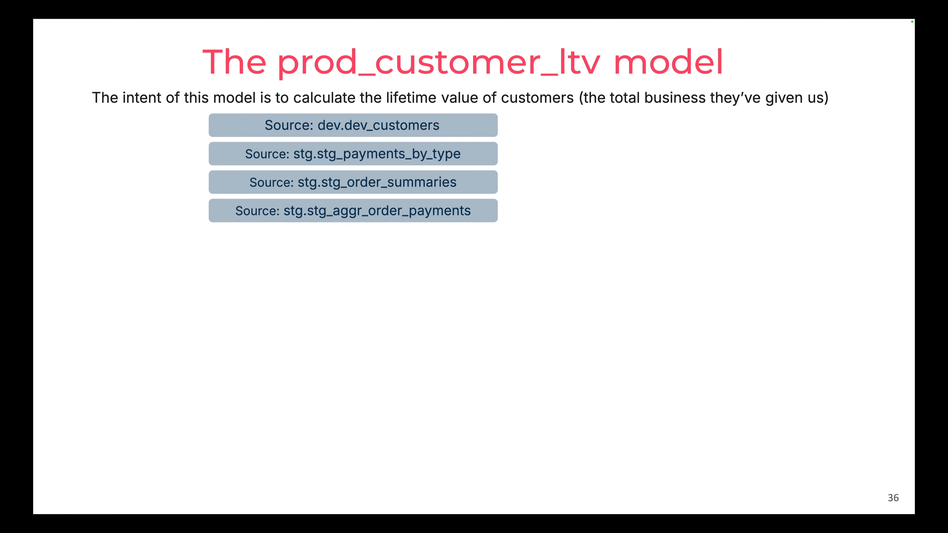
{"action": "key", "text": "Right"}
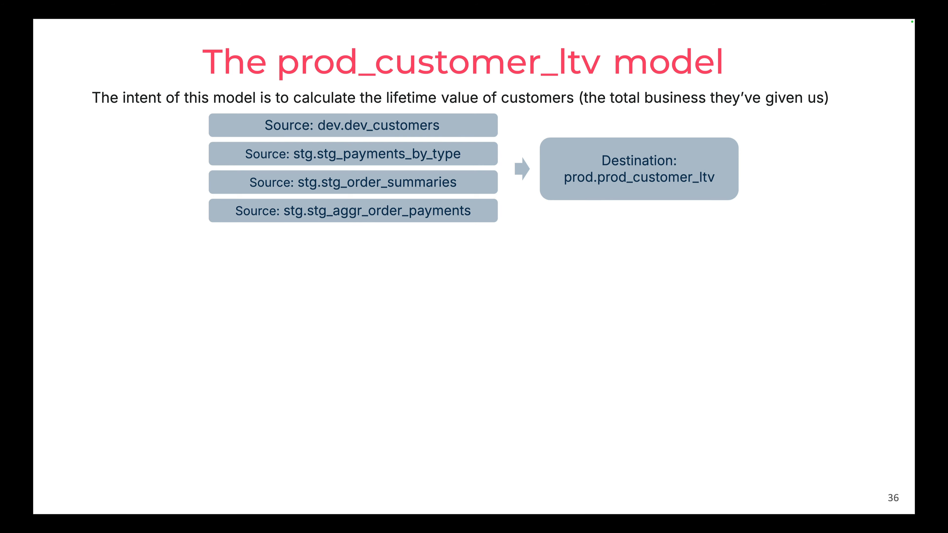
{"action": "key", "text": "Right"}
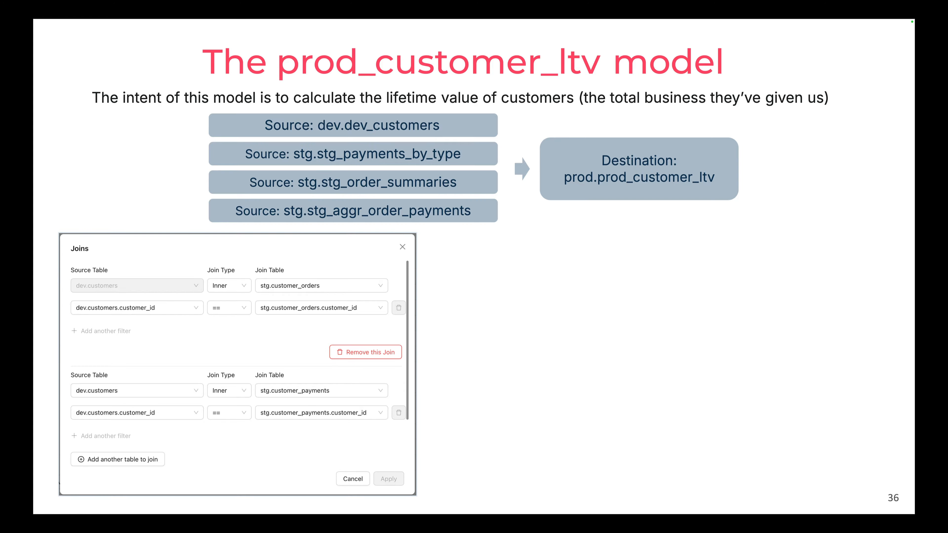
{"action": "key", "text": "Right"}
{"action": "key", "text": "Right"}
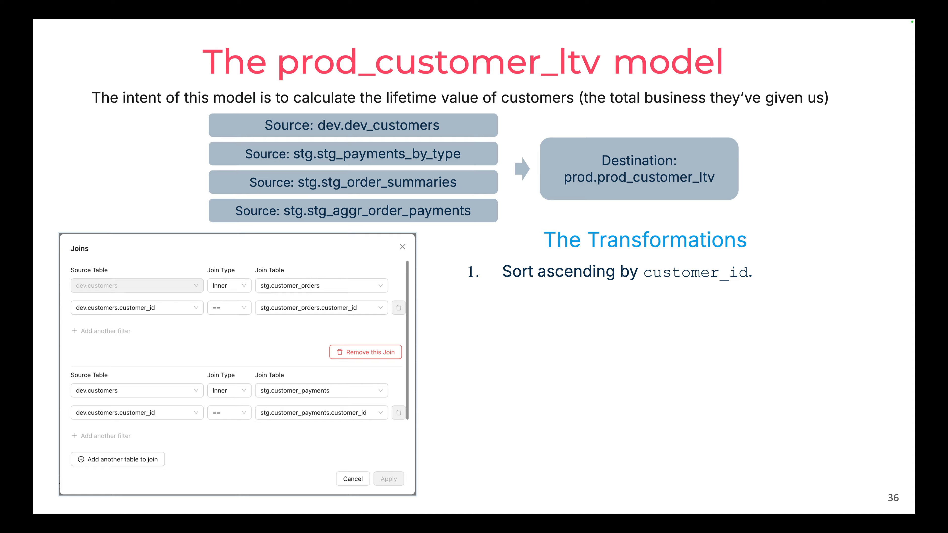
{"action": "key", "text": "Right"}
{"action": "key", "text": "Right"}
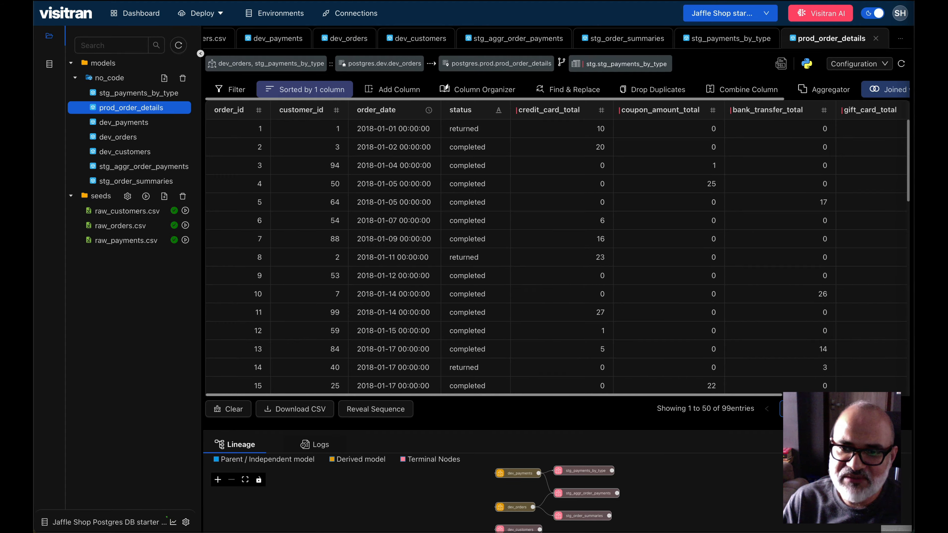
- Create a new model named prod_customer_ltv in the no_code folder
{"action": "right_click", "coordinate": [116, 80]}
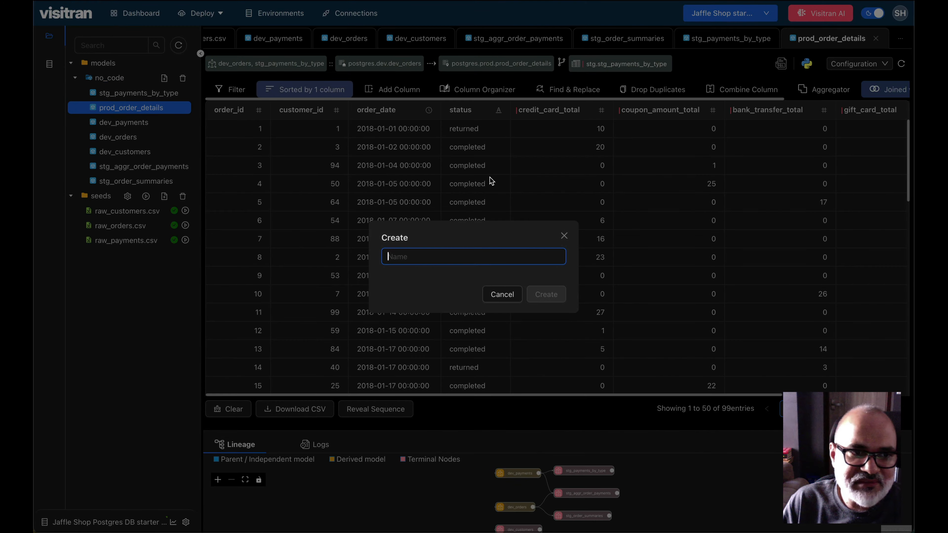
{"action": "type", "text": "prod_customer_ltv"}
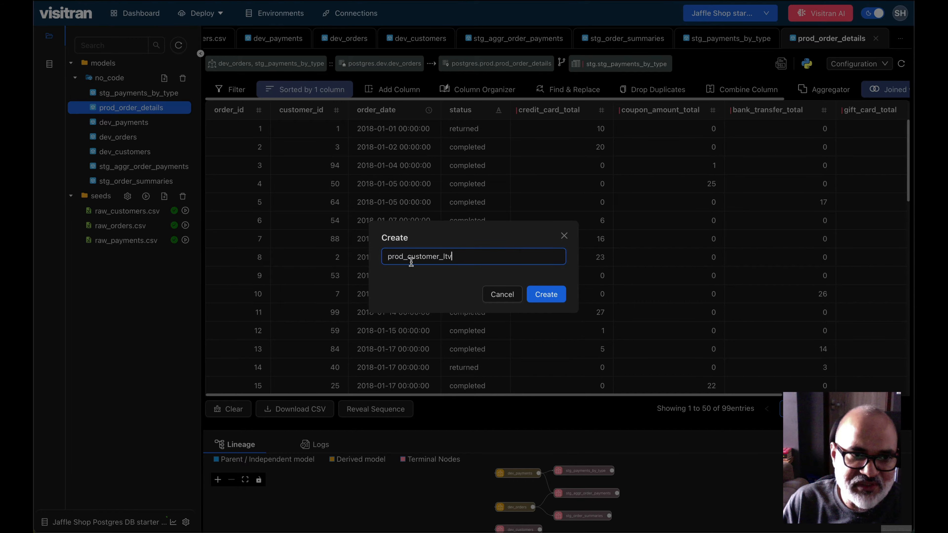
{"action": "left_click", "coordinate": [545, 295]}
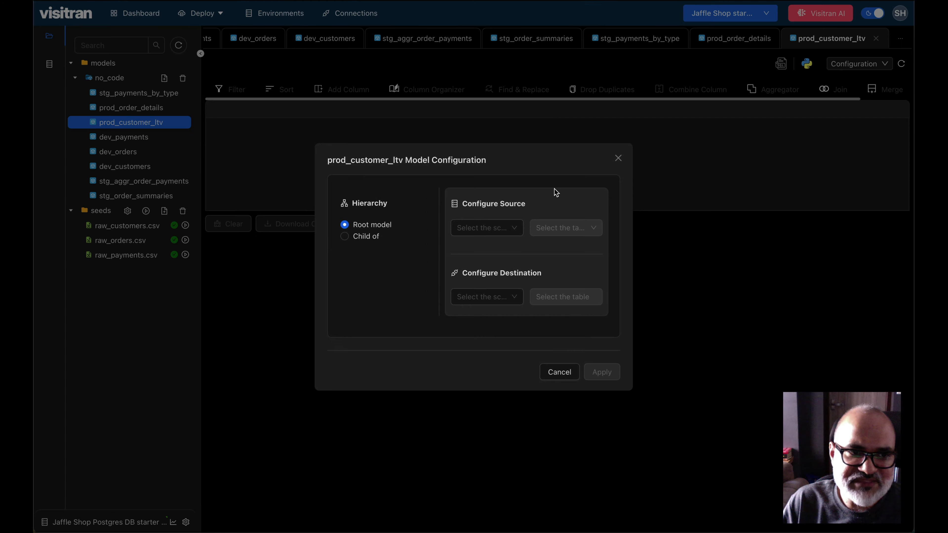
- Make prod_customer_ltv a child of the stg_order_summaries, stg_payments_by_type, dev_customers and stg_aggr_order_payments models
{"action": "left_click", "coordinate": [368, 240]}
{"action": "left_click", "coordinate": [388, 255]}
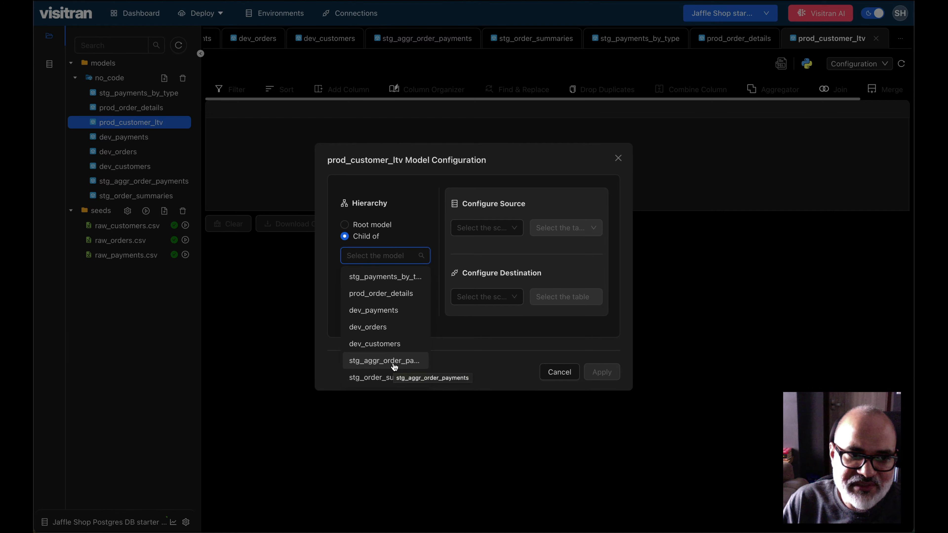
{"action": "left_click", "coordinate": [394, 378]}
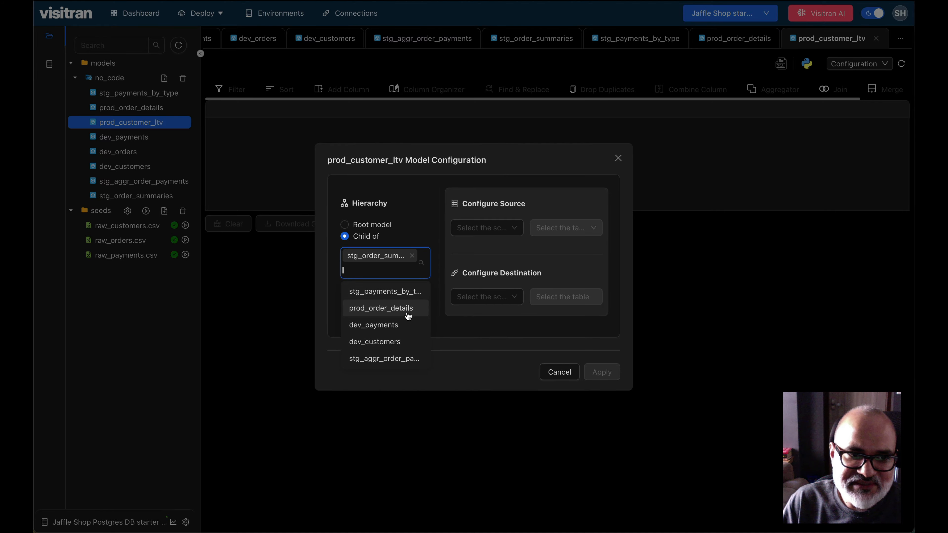
{"action": "left_click", "coordinate": [400, 295]}
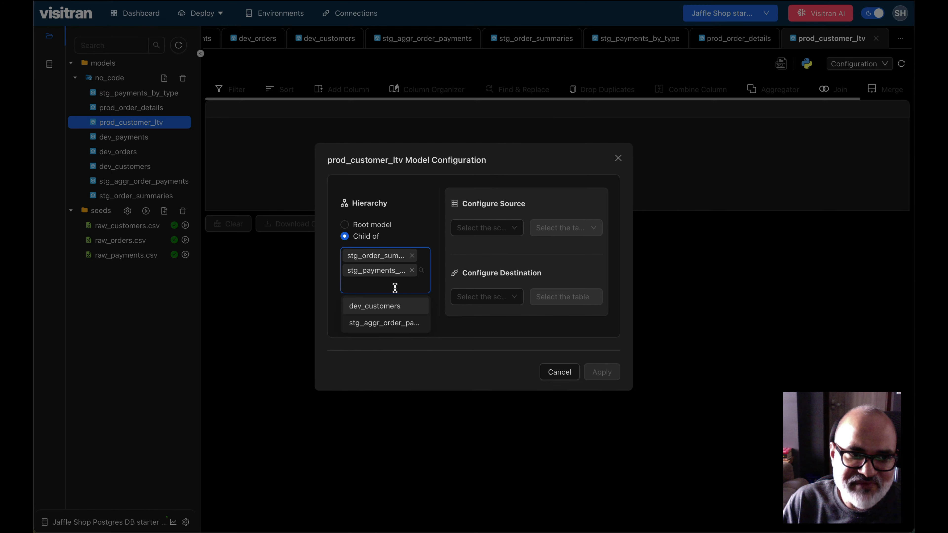
{"action": "left_click", "coordinate": [398, 308]}
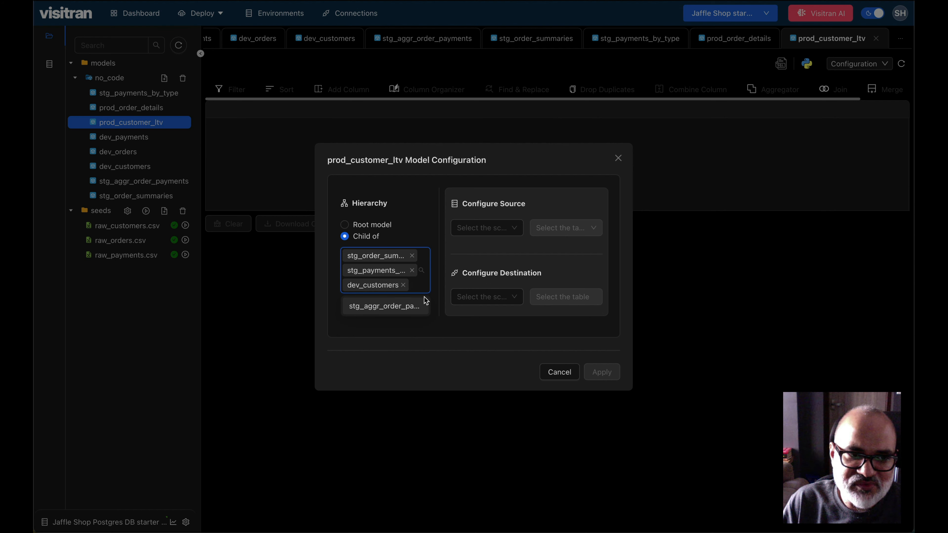
{"action": "left_click", "coordinate": [391, 306]}
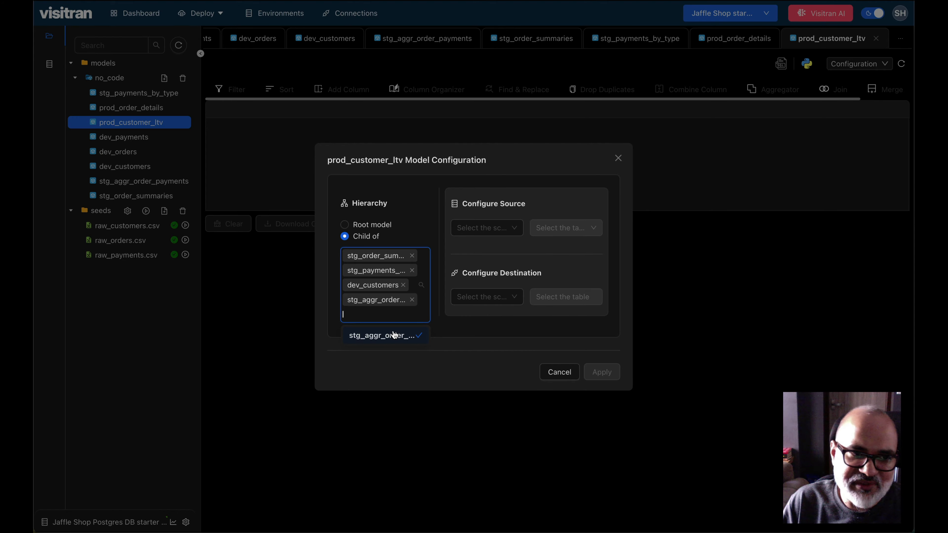
{"action": "left_click", "coordinate": [471, 333]}
- Configure dev.dev_customers as the model's source and prod.prod_customer_ltv as its destination, and apply the configuration
{"action": "left_click", "coordinate": [480, 228]}
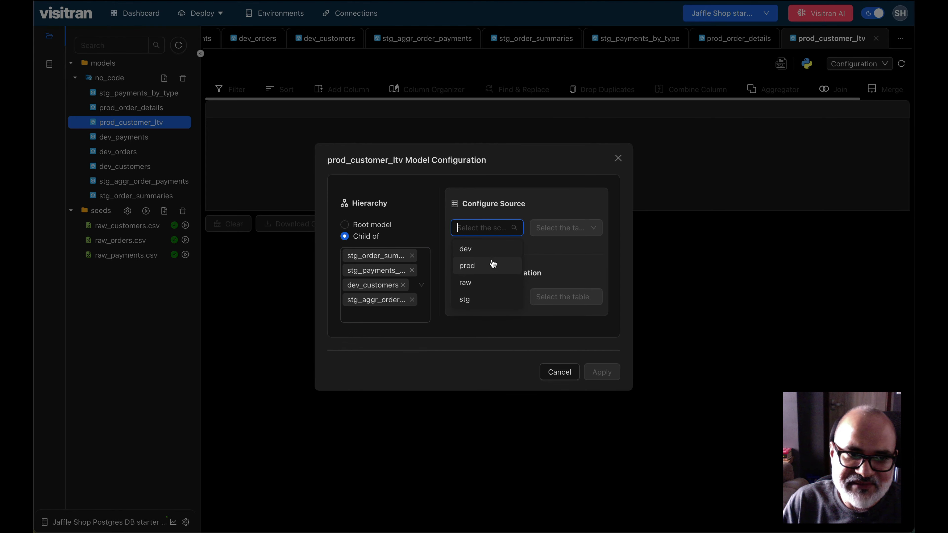
{"action": "left_click", "coordinate": [497, 250]}
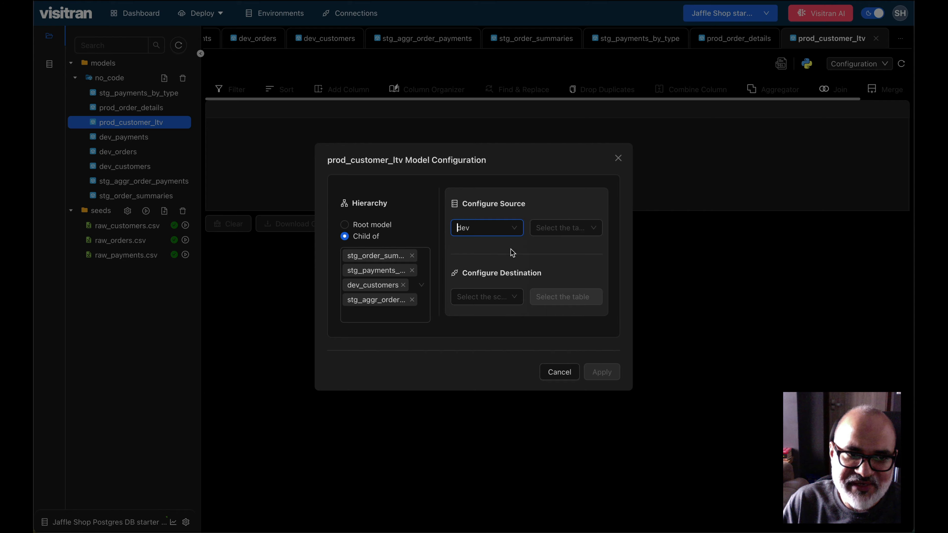
{"action": "left_click", "coordinate": [574, 233]}
{"action": "left_click", "coordinate": [582, 252]}
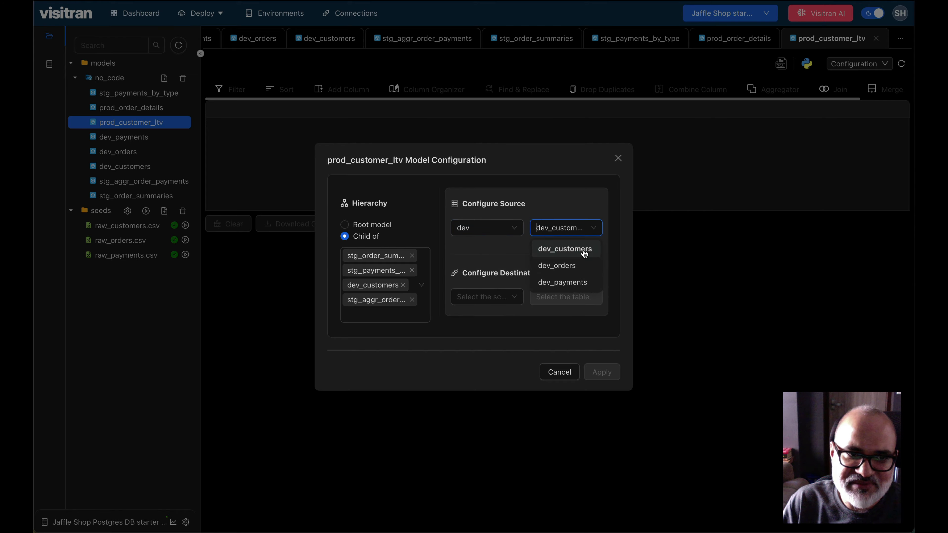
{"action": "left_click", "coordinate": [501, 295]}
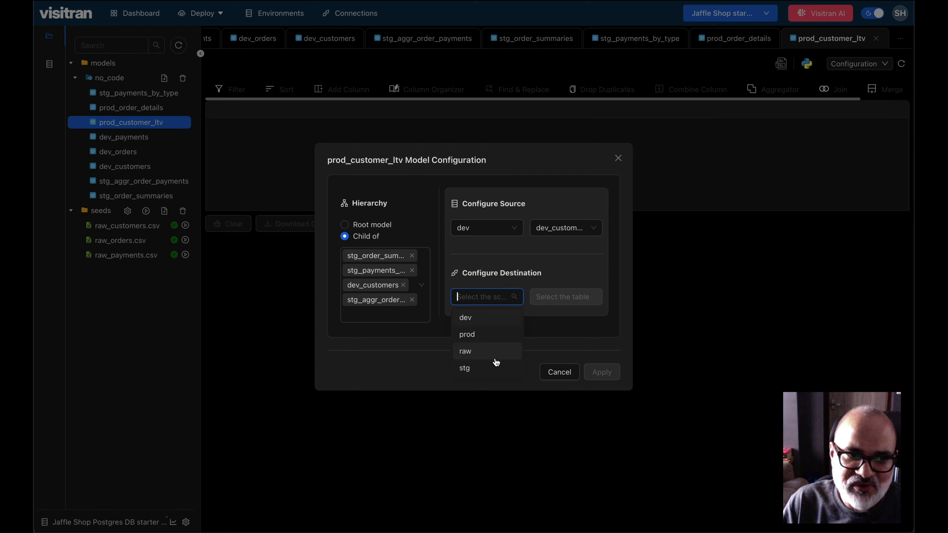
{"action": "left_click", "coordinate": [496, 342]}
{"action": "left_click", "coordinate": [561, 297]}
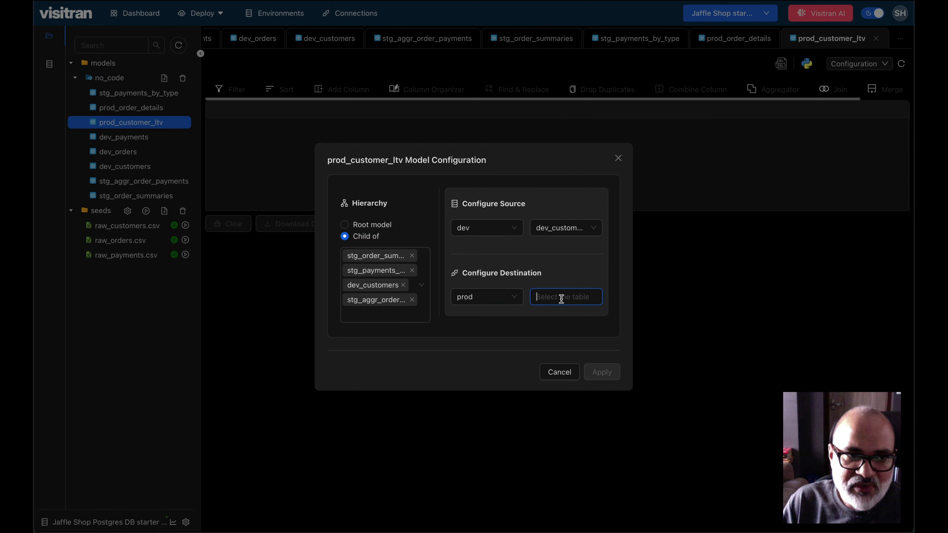
{"action": "type", "text": "prod_customer_ltv"}
{"action": "left_click", "coordinate": [600, 376]}
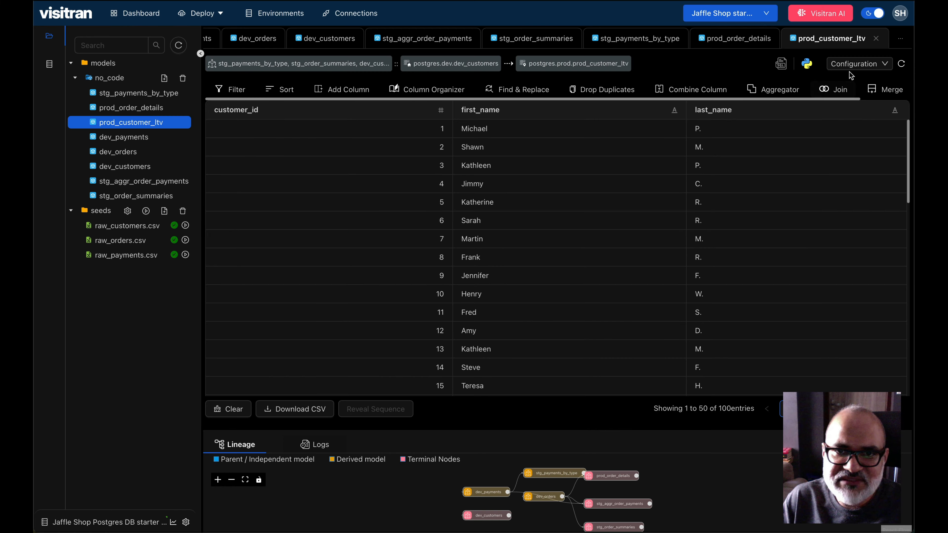
- Define an inner join from dev_customers to stg.stg_order_summaries with customer_id equal on both tables
{"action": "left_click", "coordinate": [858, 64]}
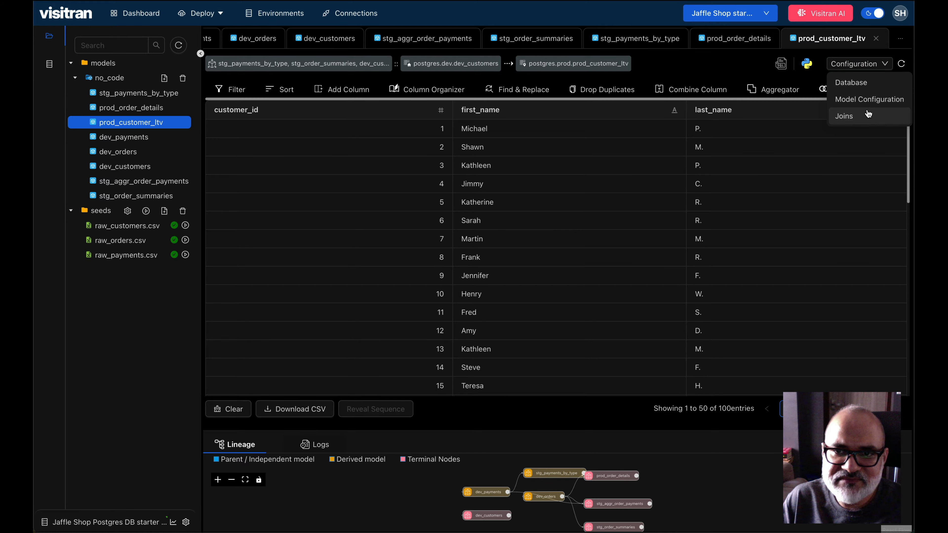
{"action": "left_click", "coordinate": [844, 116]}
{"action": "left_click", "coordinate": [322, 266]}
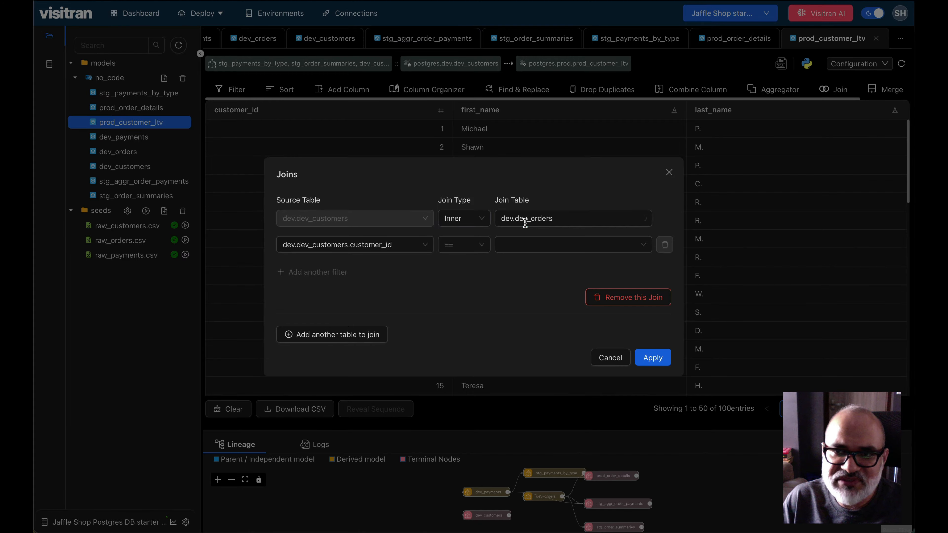
{"action": "left_click", "coordinate": [571, 225]}
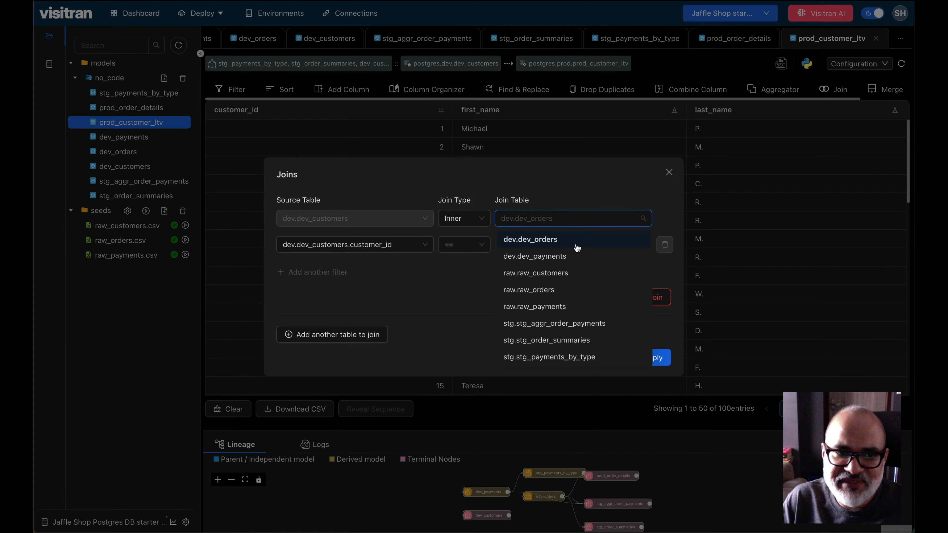
{"action": "left_click", "coordinate": [598, 339]}
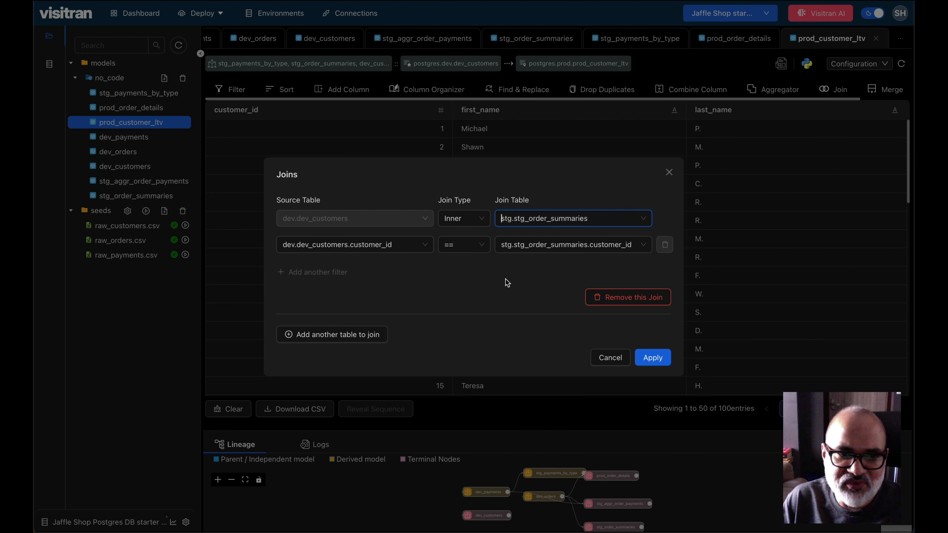
- Add a second inner join from dev_customers to stg.stg_aggr_order_payments on customer_id and apply both joins
{"action": "left_click", "coordinate": [368, 334]}
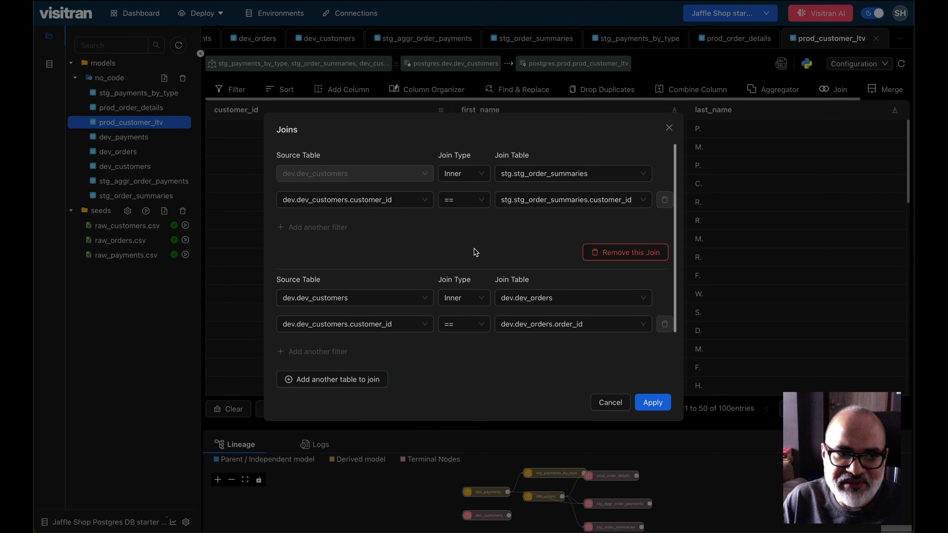
{"action": "scroll", "coordinate": [474, 252], "scroll_direction": "down", "scroll_amount": 1}
{"action": "scroll", "coordinate": [476, 253], "scroll_direction": "up", "scroll_amount": 1}
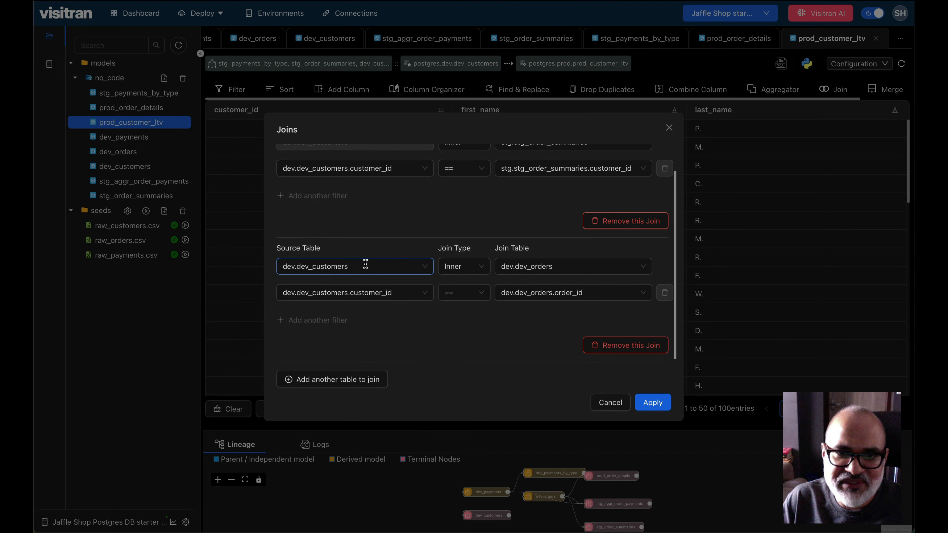
{"action": "left_click", "coordinate": [555, 269]}
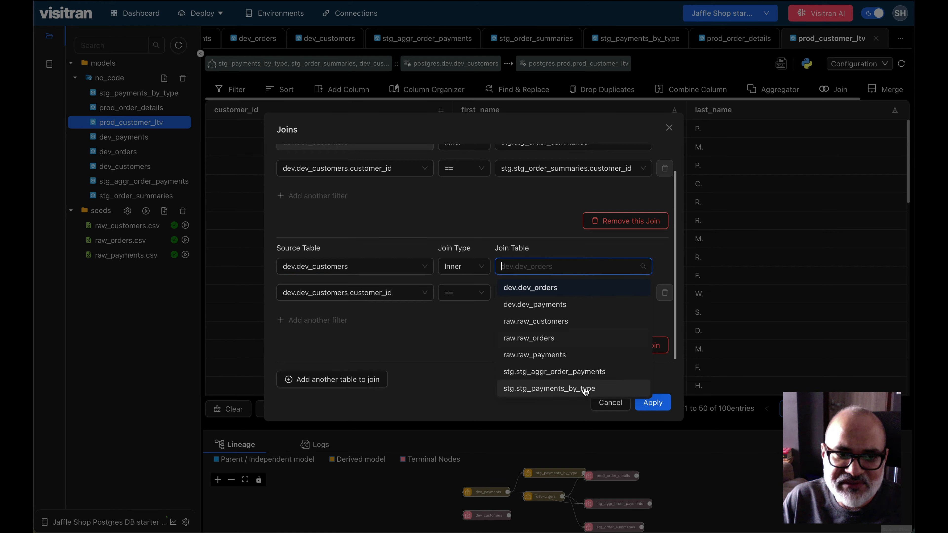
{"action": "left_click", "coordinate": [613, 375]}
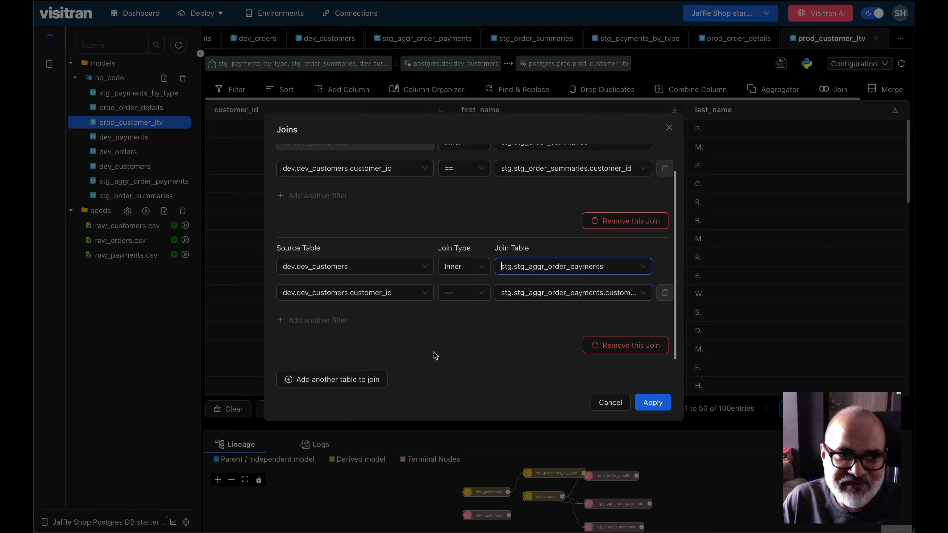
{"action": "scroll", "coordinate": [529, 344], "scroll_direction": "down", "scroll_amount": 1}
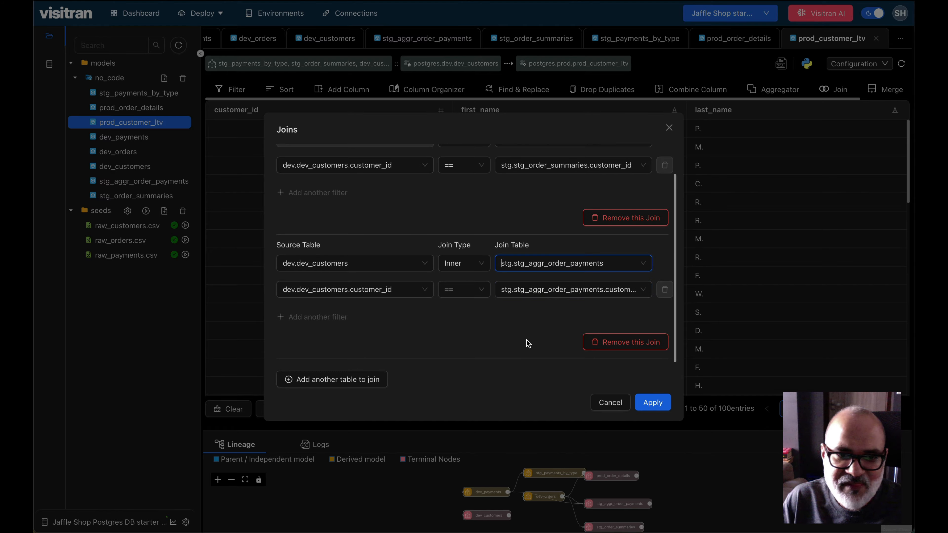
{"action": "left_click", "coordinate": [649, 406]}
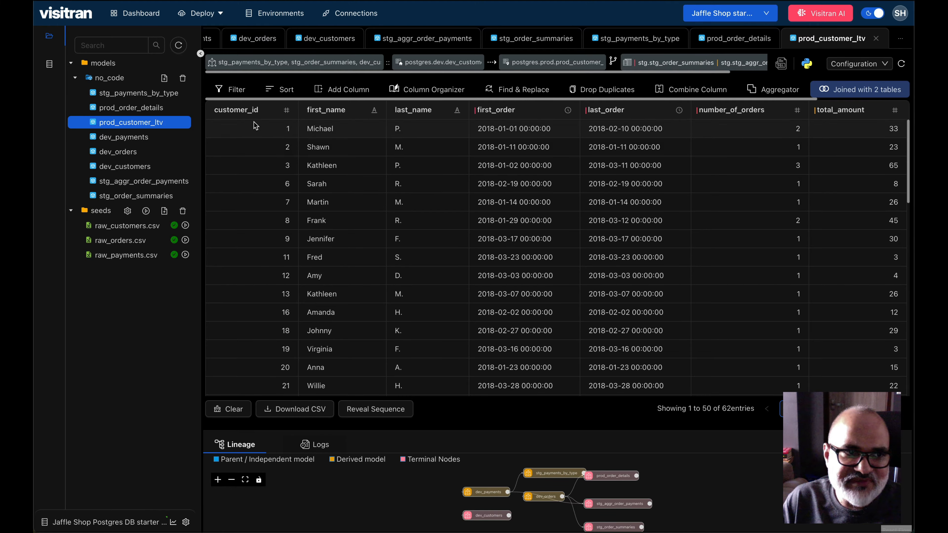
- Sort the joined customer data by customer_id in ascending order
{"action": "left_click", "coordinate": [282, 92]}
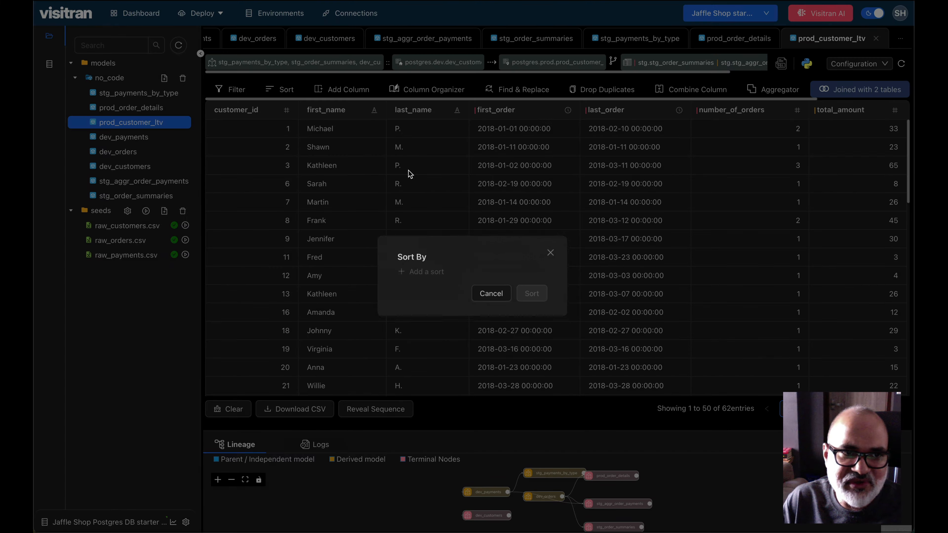
{"action": "left_click", "coordinate": [426, 275]}
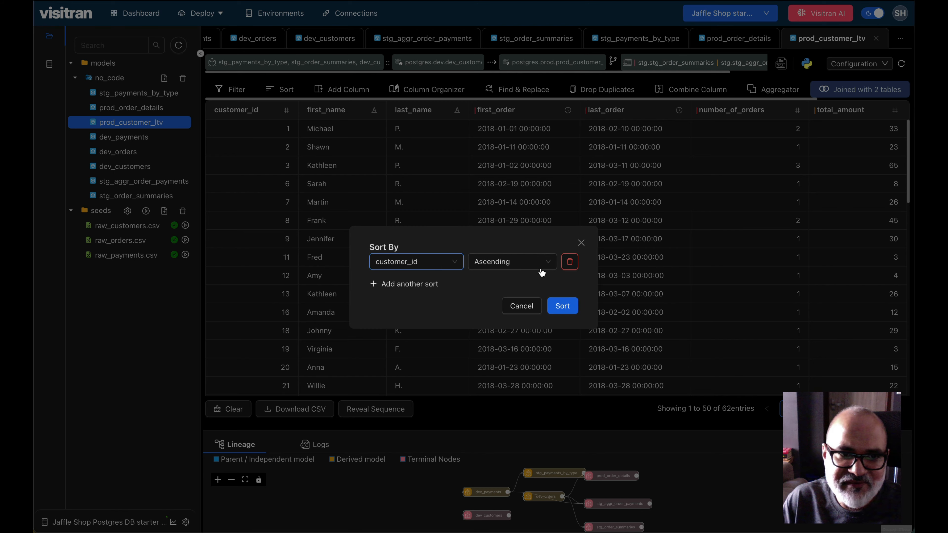
{"action": "left_click", "coordinate": [563, 306]}
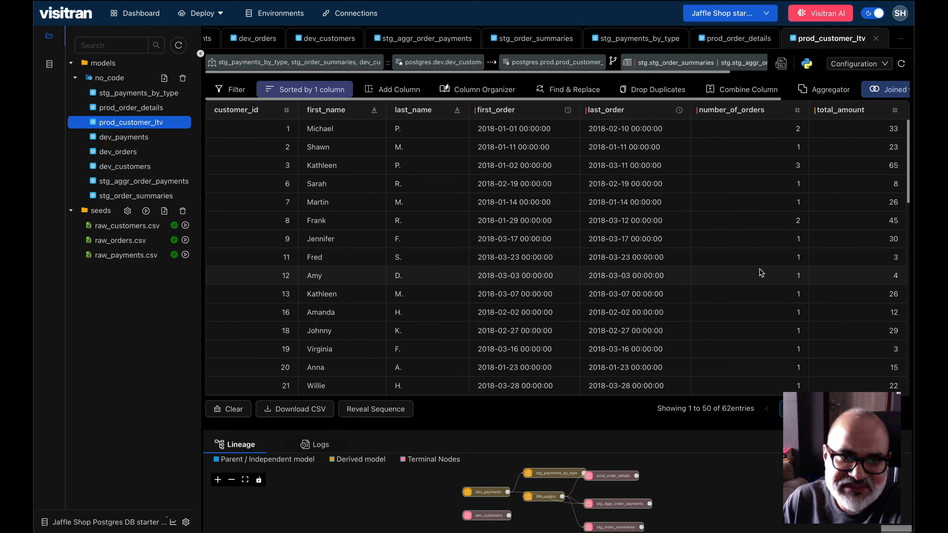
- Review the order dates, order counts and total amounts in prod_customer_ltv, and the payment-type columns in prod_order_details
{"action": "scroll", "coordinate": [760, 271], "scroll_direction": "down", "scroll_amount": 5}
{"action": "scroll", "coordinate": [760, 271], "scroll_direction": "up", "scroll_amount": 5}
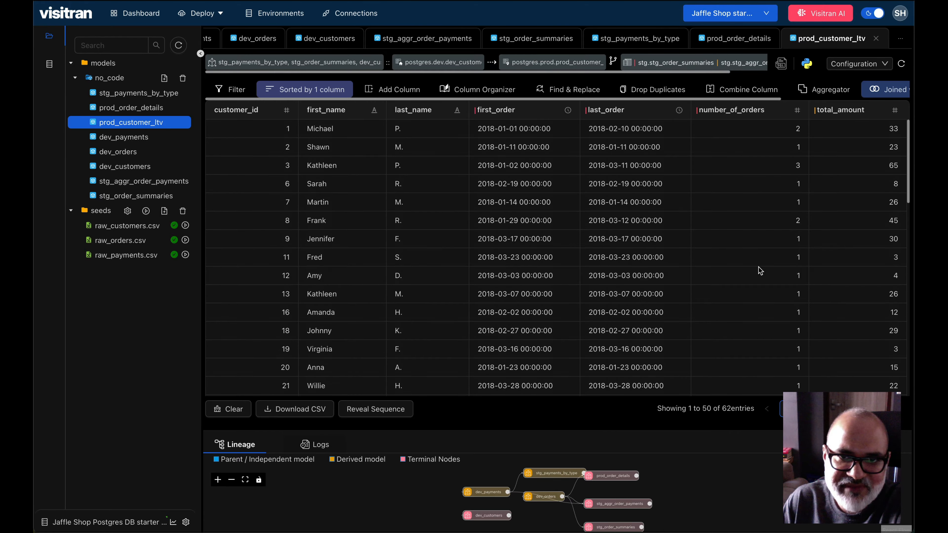
{"action": "scroll", "coordinate": [845, 237], "scroll_direction": "down", "scroll_amount": 10}
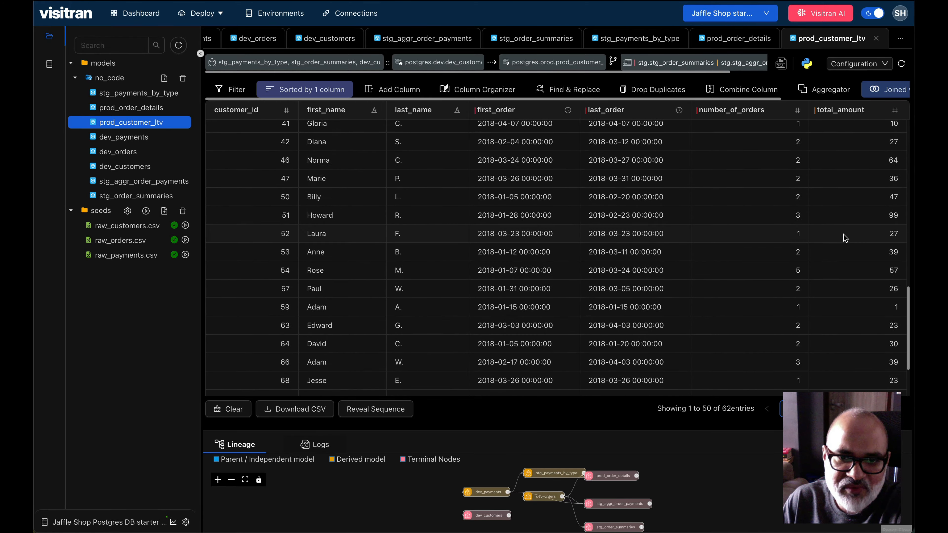
{"action": "scroll", "coordinate": [846, 238], "scroll_direction": "up", "scroll_amount": 10}
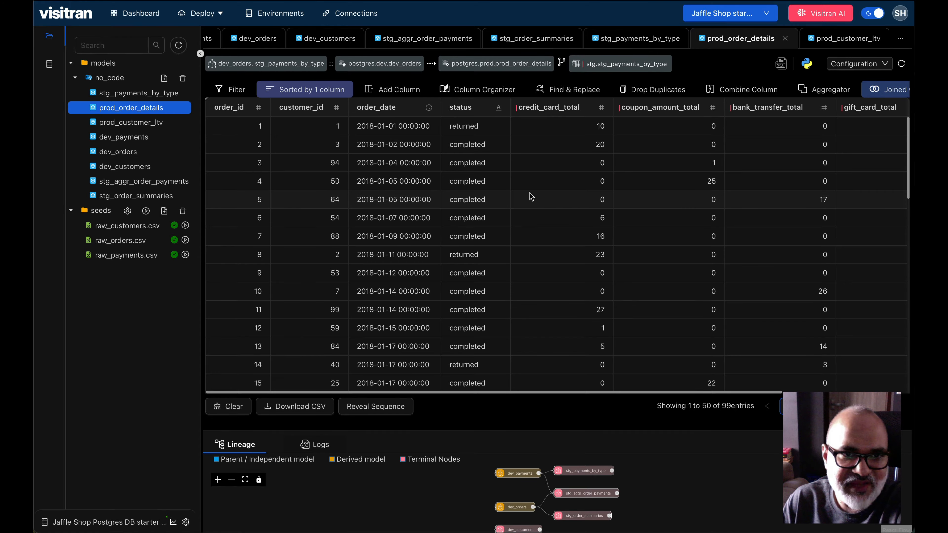
{"action": "scroll", "coordinate": [531, 202], "scroll_direction": "right", "scroll_amount": 5}
{"action": "scroll", "coordinate": [532, 202], "scroll_direction": "left", "scroll_amount": 5}
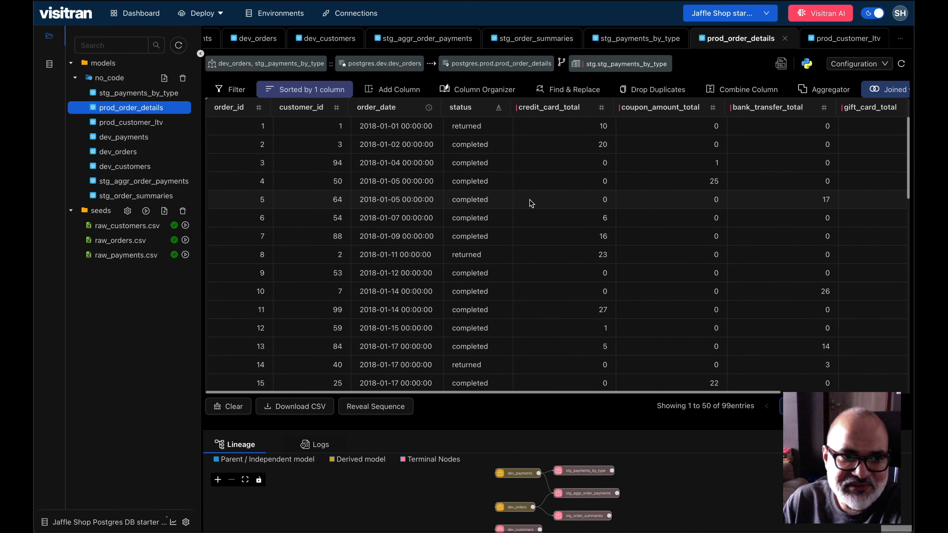